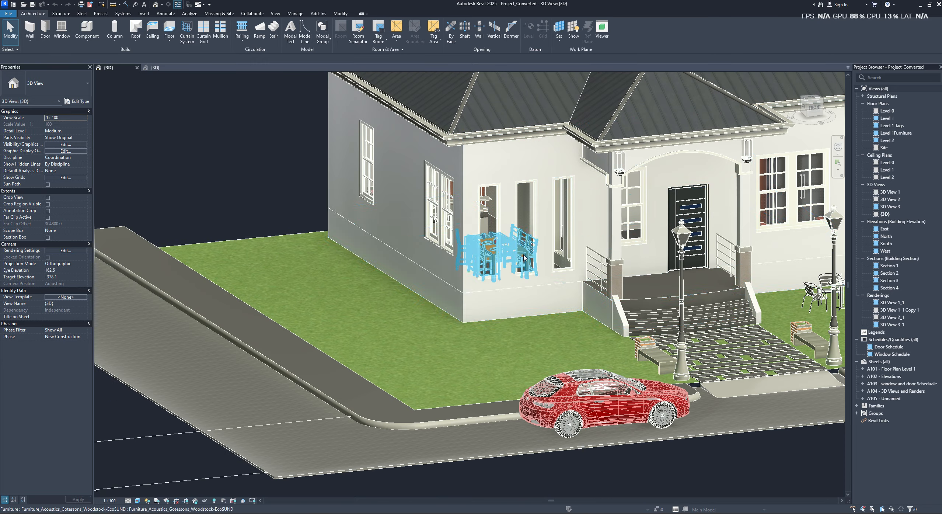
# - Select the Concrete-Domestic 425mm floor beneath the house in the Project_Converted 3D view
pyautogui.click(494, 319)
pyautogui.scroll(1, 499, 325)
pyautogui.scroll(-1, 452, 287)
pyautogui.moveTo(449, 286); pyautogui.dragTo(392, 282, button='middle')
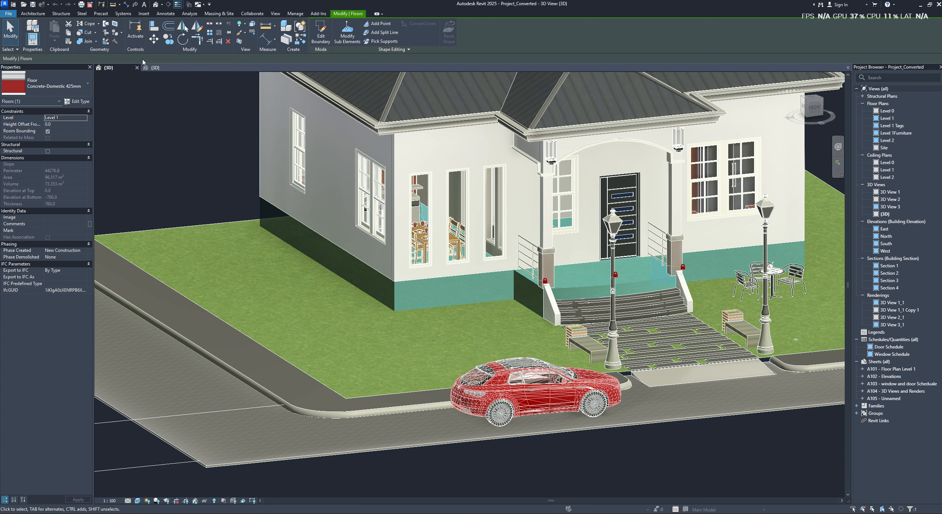
# - Detach the Project_Converted 3D view into its own window and select the house floor's boundary sketch lines
pyautogui.click(168, 70)
pyautogui.keyDown('shift'); pyautogui.moveTo(560, 261); pyautogui.dragTo(473, 283, button='middle'); pyautogui.keyUp('shift')
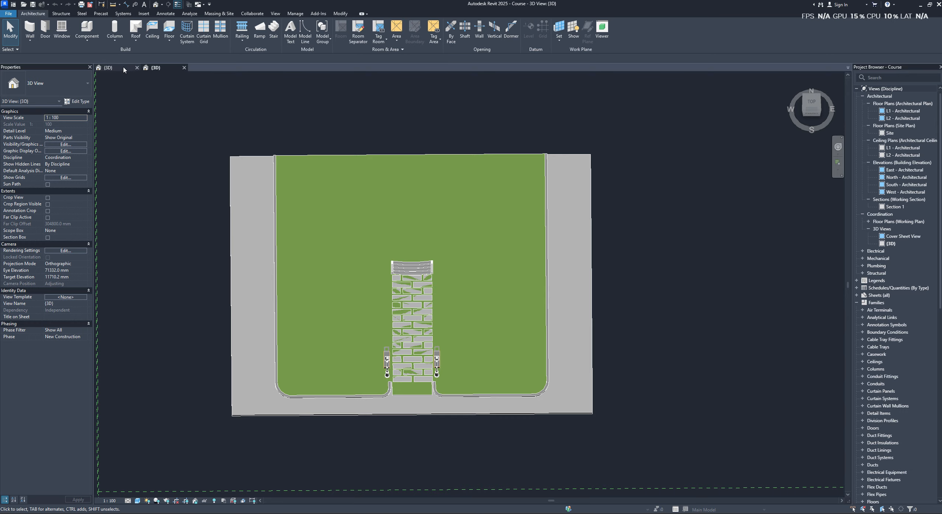
pyautogui.click(124, 70)
pyautogui.moveTo(105, 69); pyautogui.dragTo(941, 166)
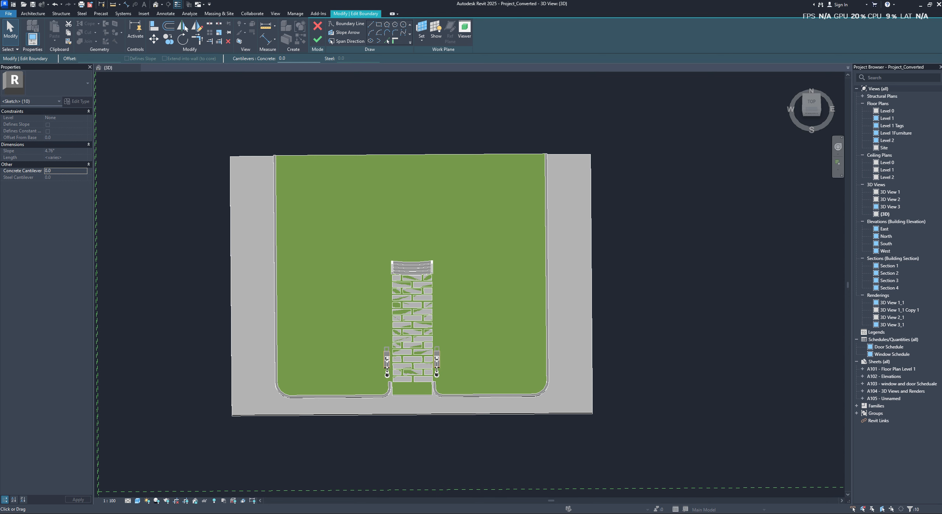
pyautogui.press('Escape')
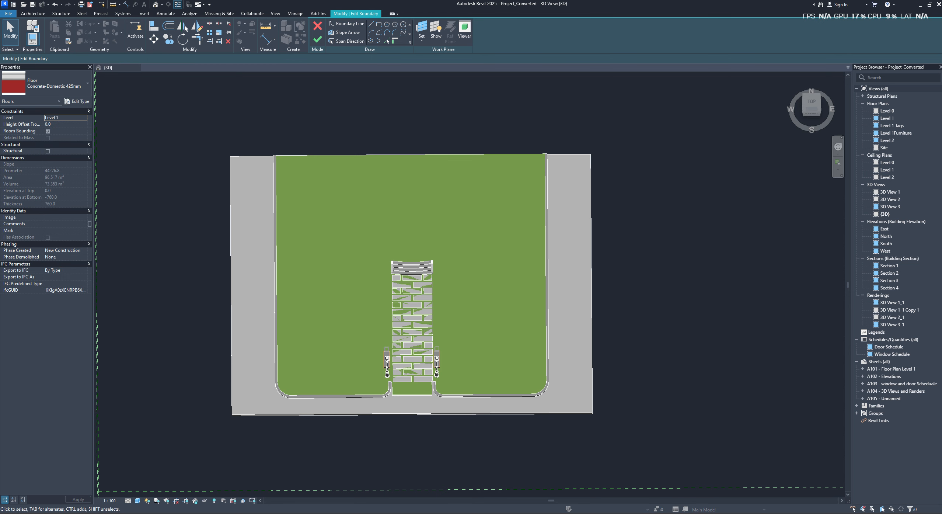
# - Try to start an architectural floor in the 3D view of the Course project
pyautogui.hotkey('alt', 'Tab')
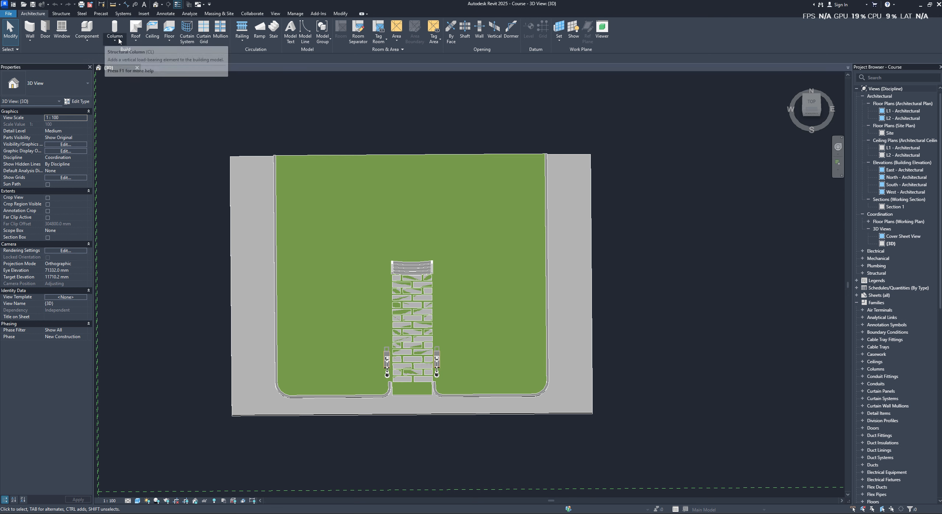
pyautogui.click(136, 39)
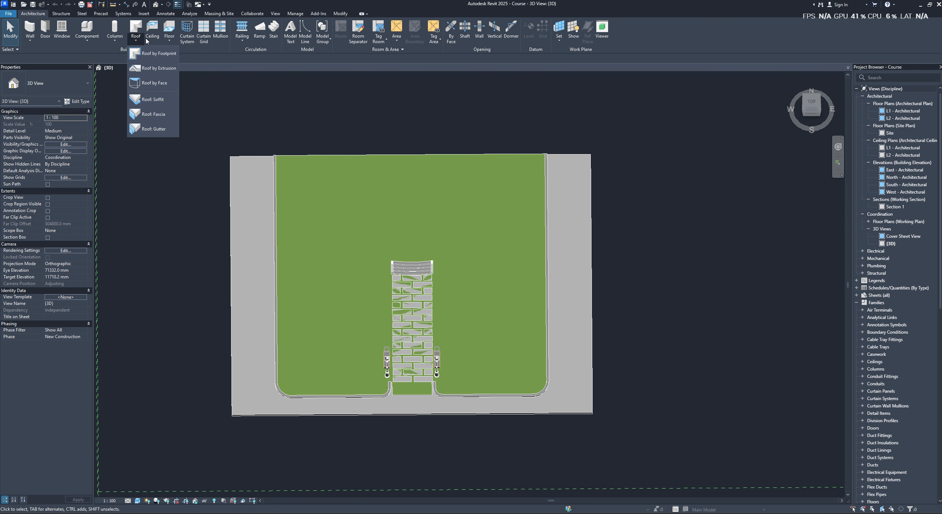
pyautogui.click(166, 42)
pyautogui.click(182, 54)
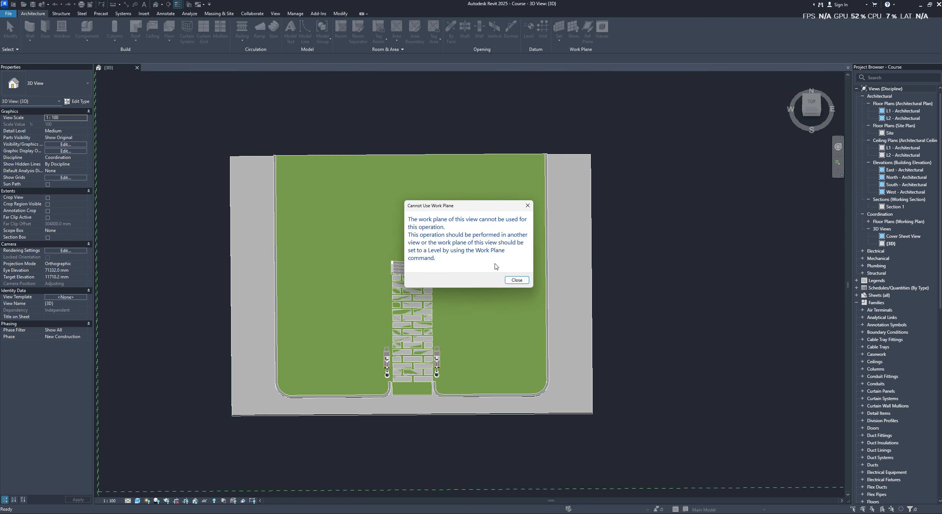
pyautogui.click(517, 280)
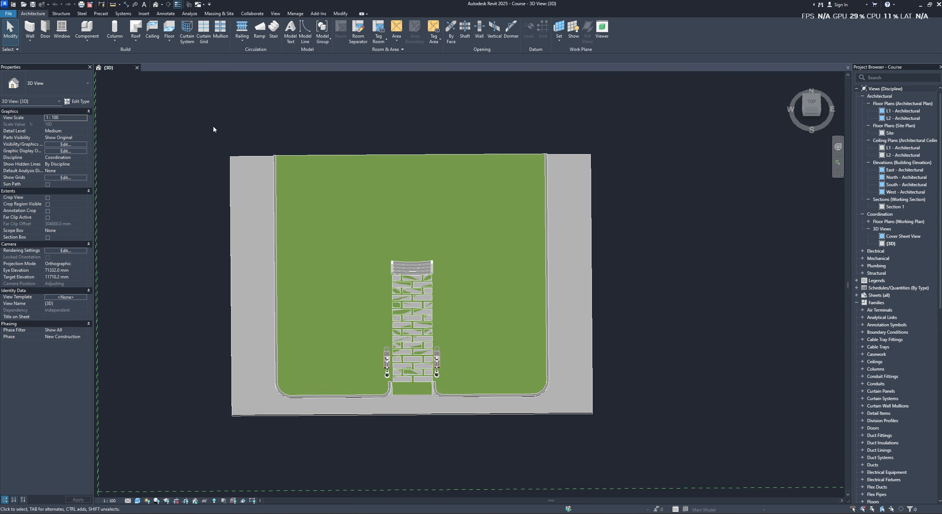
# - Dock the detached Project_Converted 3D view back as a tab beside the Course 3D view
pyautogui.keyDown('shift'); pyautogui.moveTo(209, 127); pyautogui.dragTo(549, 293, button='middle'); pyautogui.keyUp('shift')
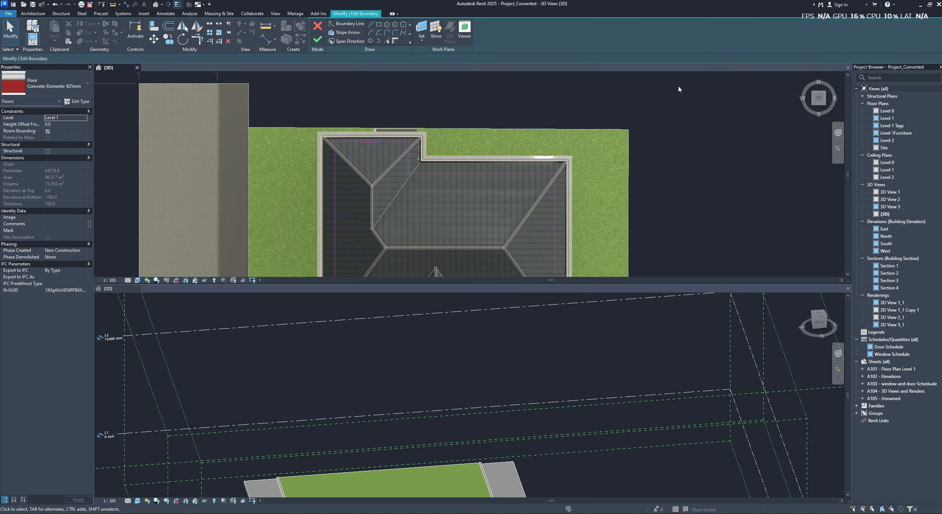
pyautogui.moveTo(106, 69)
pyautogui.mouseDown()
pyautogui.moveTo(198, 114)
pyautogui.moveTo(149, 74)
pyautogui.moveTo(120, 70)
pyautogui.mouseUp()
pyautogui.scroll(1, 402, 216)
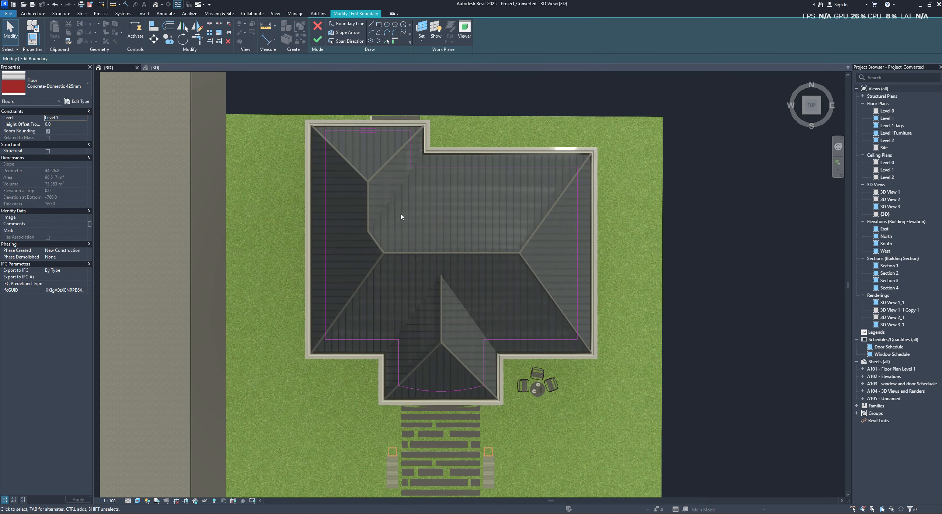
# - Examine the house floor's boundary sketch from several sides, including its height against the front stairs, and finish the sketch edit
pyautogui.scroll(-3, 326, 206)
pyautogui.keyDown('shift'); pyautogui.moveTo(326, 206); pyautogui.dragTo(374, 258, button='middle'); pyautogui.keyUp('shift')
pyautogui.scroll(5, 376, 282)
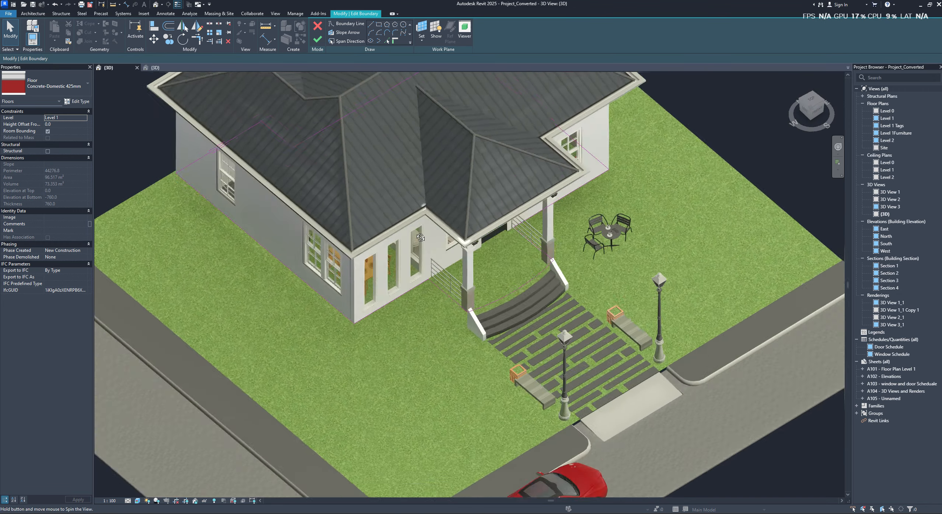
pyautogui.scroll(2, 376, 282)
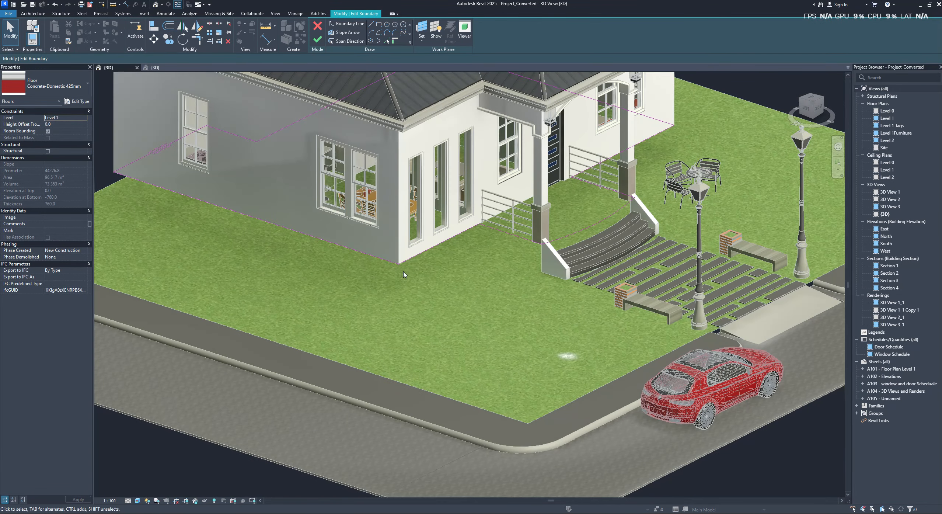
pyautogui.scroll(-3, 405, 273)
pyautogui.keyDown('shift'); pyautogui.moveTo(410, 266); pyautogui.dragTo(505, 230, button='middle'); pyautogui.keyUp('shift')
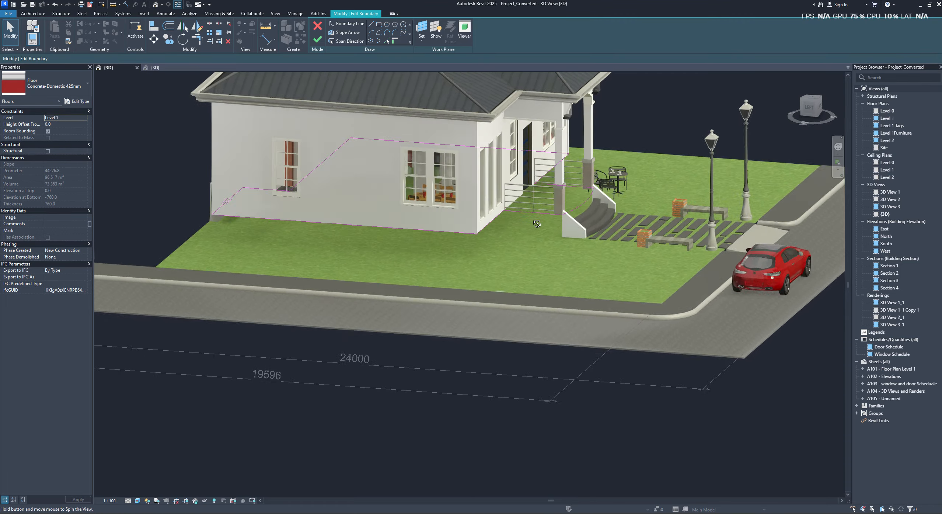
pyautogui.scroll(1, 505, 231)
pyautogui.scroll(2, 590, 197)
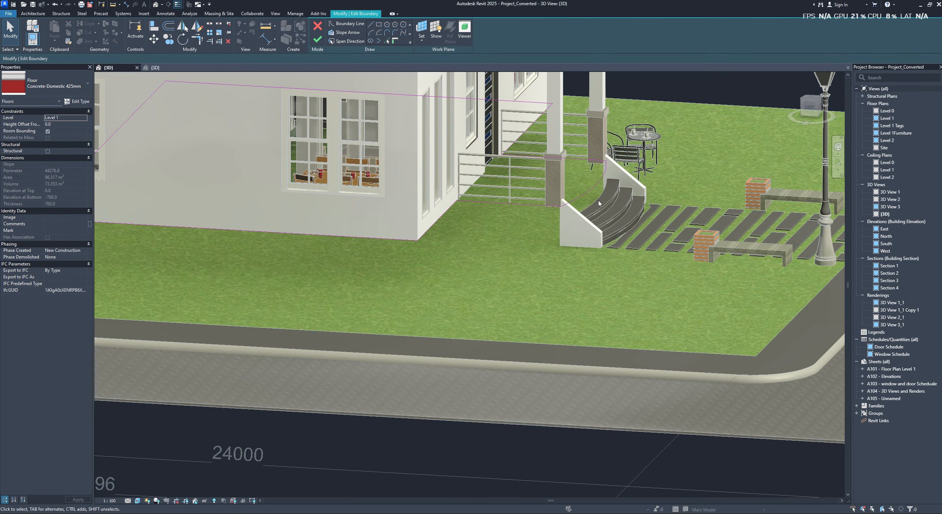
pyautogui.scroll(-1, 380, 238)
pyautogui.moveTo(379, 242); pyautogui.dragTo(455, 268, button='middle')
pyautogui.scroll(-1, 455, 269)
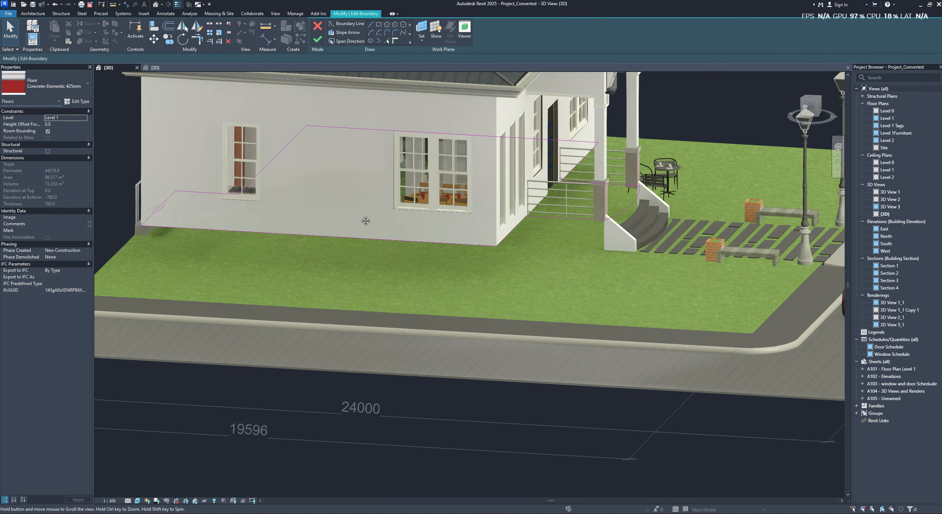
pyautogui.moveTo(366, 220); pyautogui.dragTo(355, 246, button='middle')
pyautogui.scroll(-2, 437, 260)
pyautogui.scroll(-1, 391, 241)
pyautogui.click(317, 38)
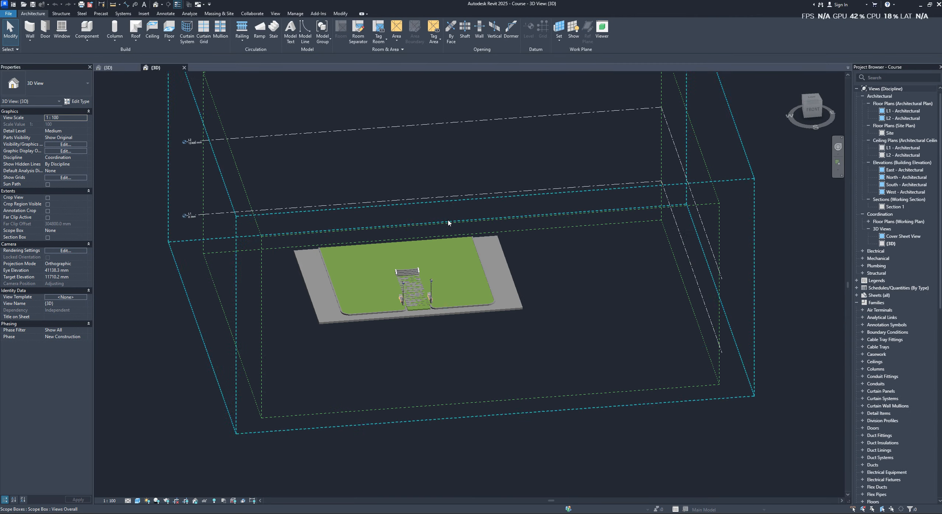
# - Inspect level L1 against the Course site in front view and open the L1 - Architectural floor plan
pyautogui.keyDown('shift'); pyautogui.moveTo(450, 221); pyautogui.dragTo(516, 243, button='middle'); pyautogui.keyUp('shift')
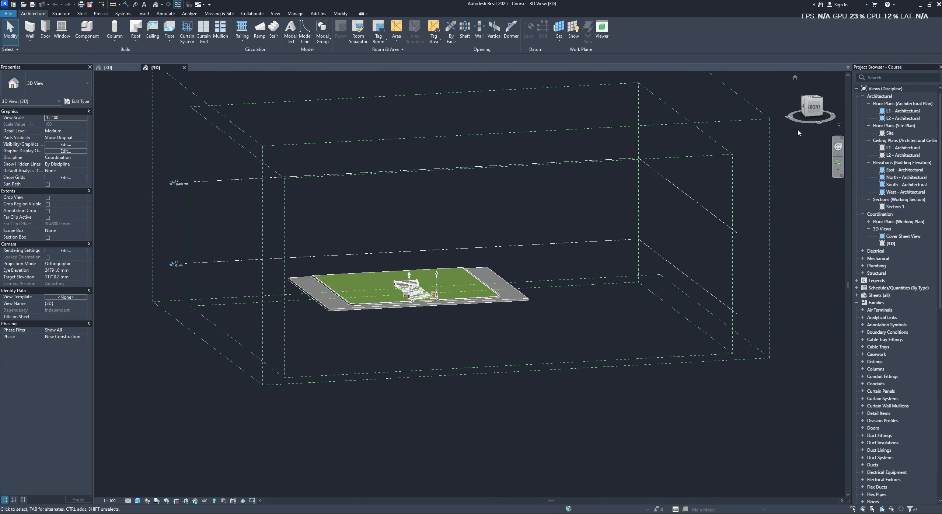
pyautogui.click(812, 108)
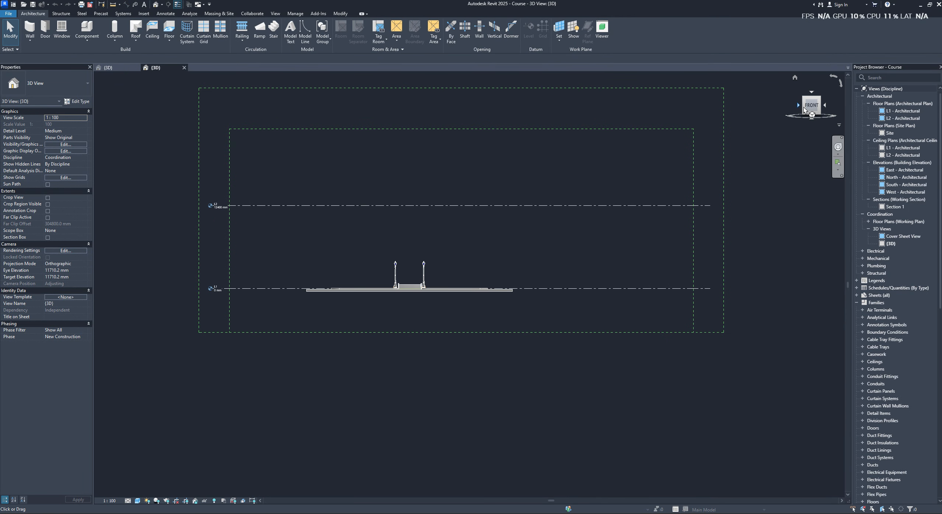
pyautogui.scroll(3, 517, 352)
pyautogui.moveTo(466, 281); pyautogui.dragTo(621, 273, button='middle')
pyautogui.scroll(-1, 524, 366)
pyautogui.click(221, 323)
pyautogui.scroll(4, 203, 332)
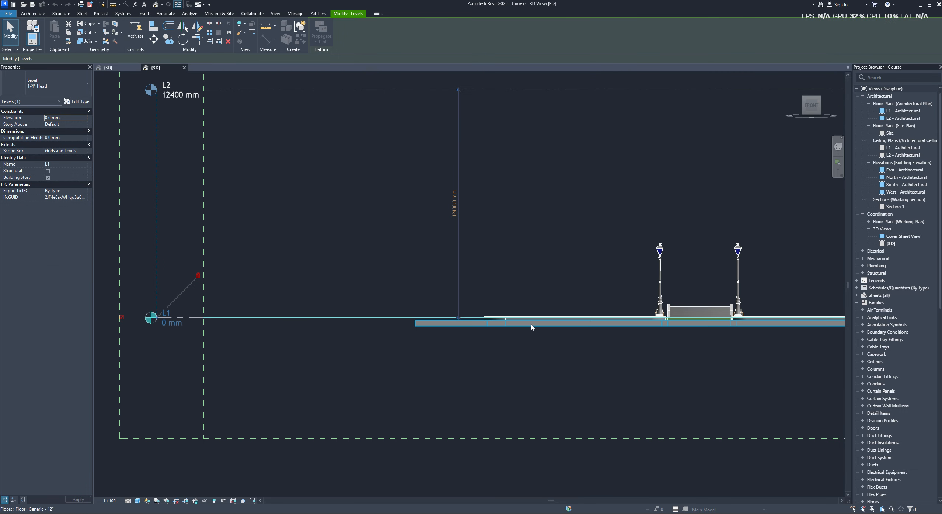
pyautogui.scroll(-1, 554, 317)
pyautogui.moveTo(561, 315); pyautogui.dragTo(487, 313, button='middle')
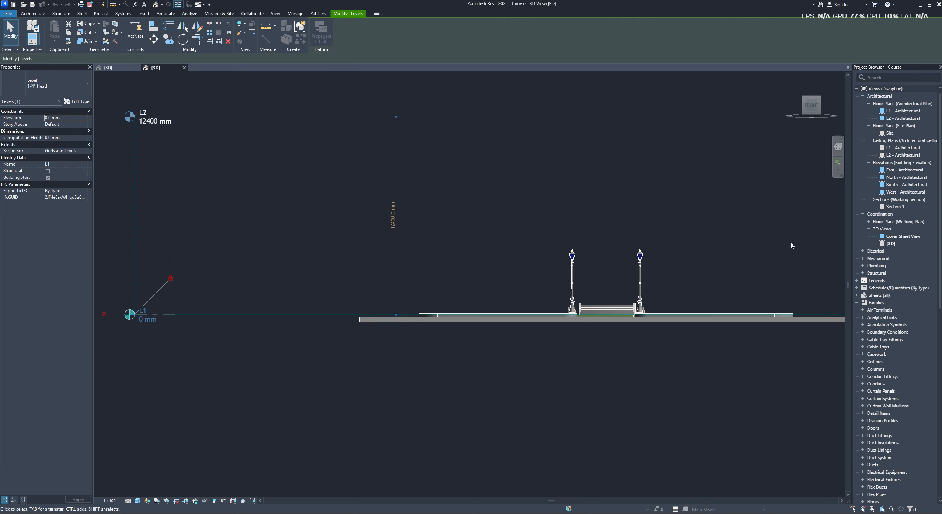
pyautogui.doubleClick(903, 111)
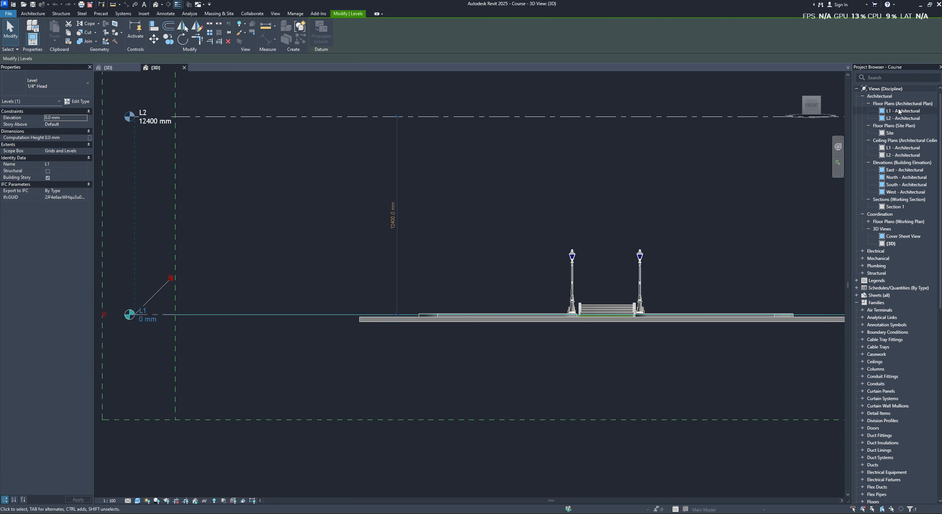
pyautogui.scroll(5, 427, 294)
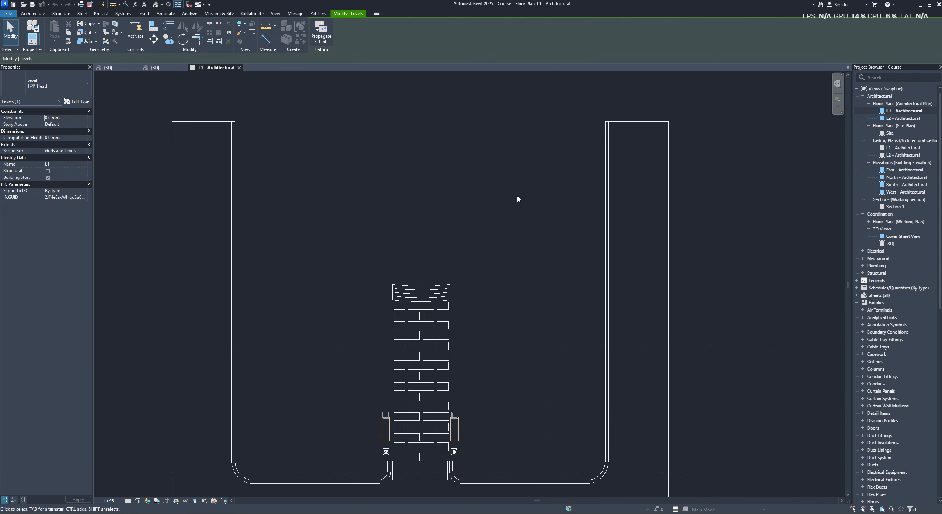
# - Try to set the work plane of the Course 3D view by picking a plane on the site's grass area
pyautogui.click(156, 68)
pyautogui.scroll(-2, 442, 280)
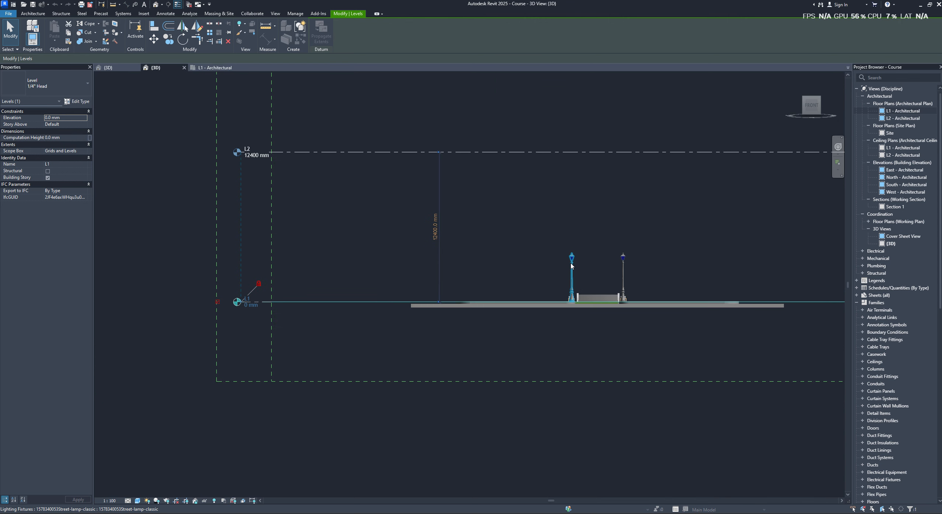
pyautogui.keyDown('shift'); pyautogui.moveTo(568, 324); pyautogui.dragTo(573, 376, button='middle'); pyautogui.keyUp('shift')
pyautogui.click(346, 353)
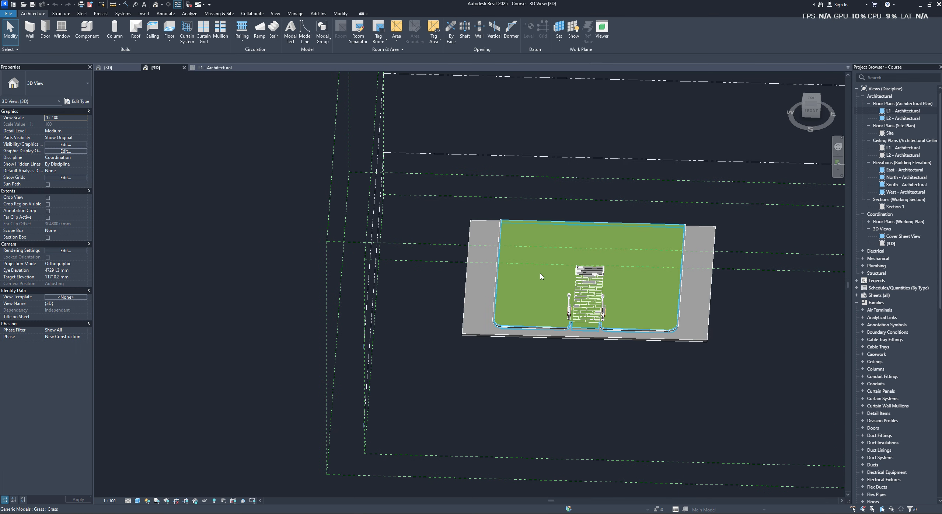
pyautogui.click(531, 288)
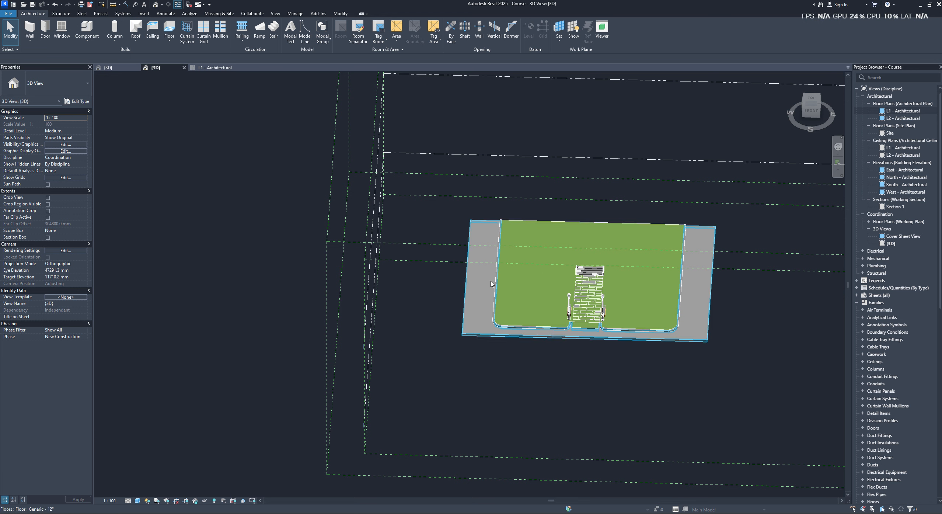
pyautogui.press('Return')
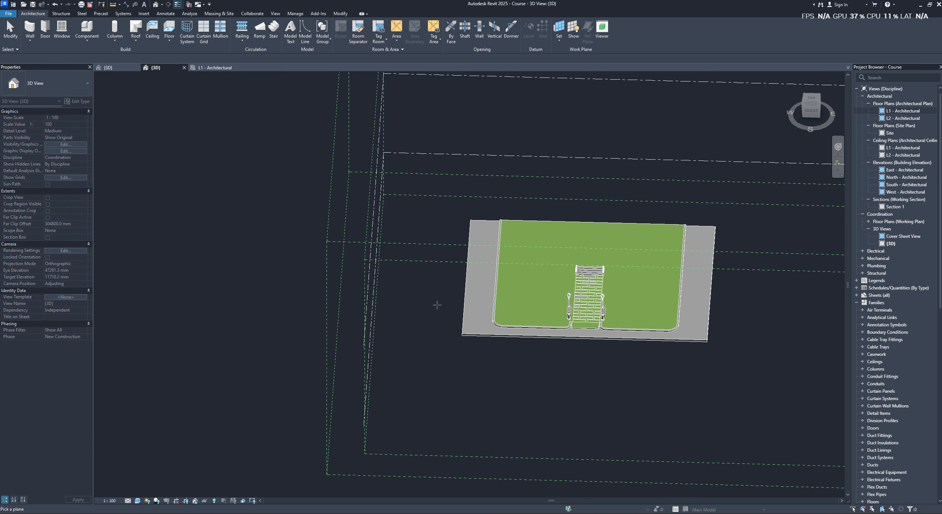
pyautogui.click(525, 301)
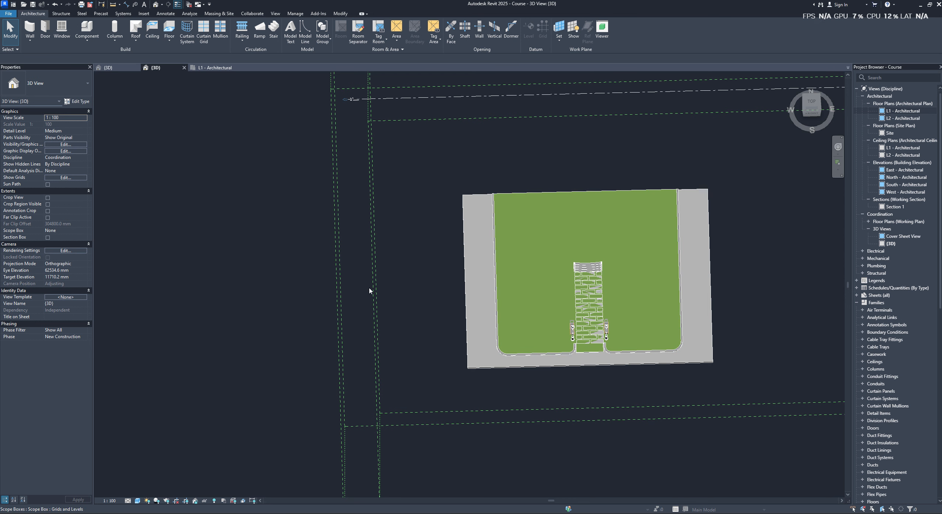
# - Start an architectural floor in the L1 - Architectural plan and choose a drawing tool for its boundary
pyautogui.click(215, 68)
pyautogui.moveTo(421, 303); pyautogui.dragTo(456, 280, button='middle')
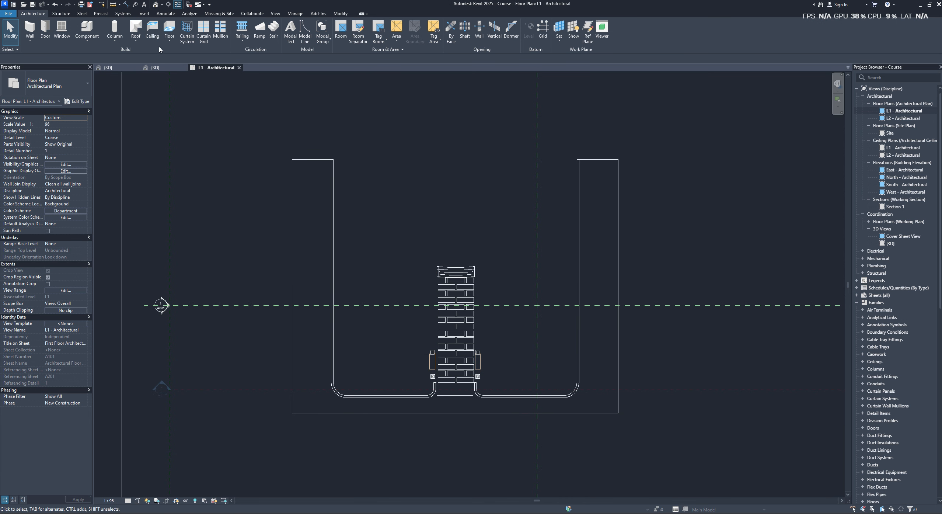
pyautogui.click(169, 39)
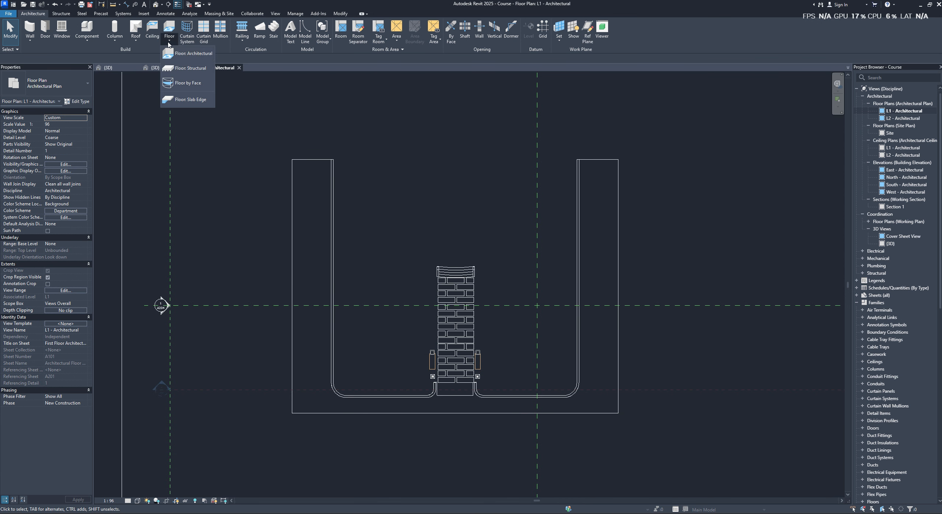
pyautogui.click(192, 53)
pyautogui.scroll(2, 344, 186)
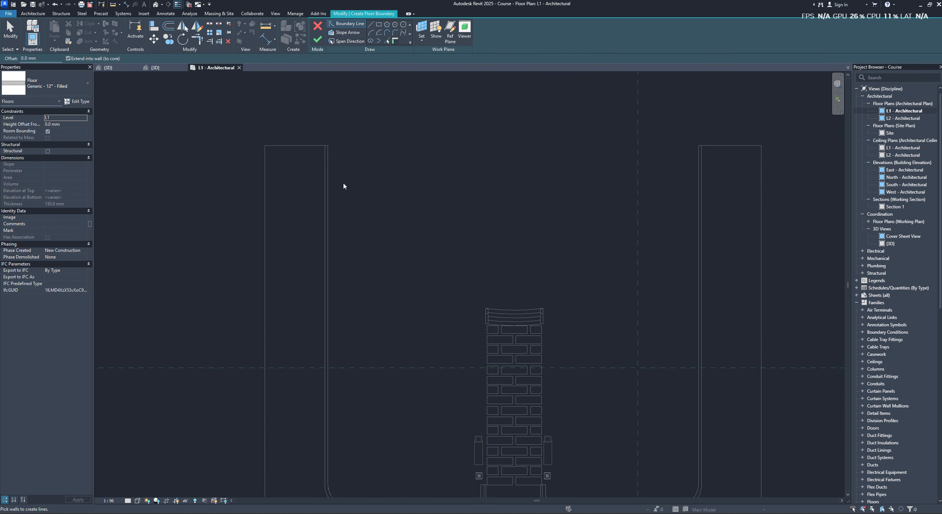
pyautogui.click(381, 27)
pyautogui.scroll(-3, 420, 154)
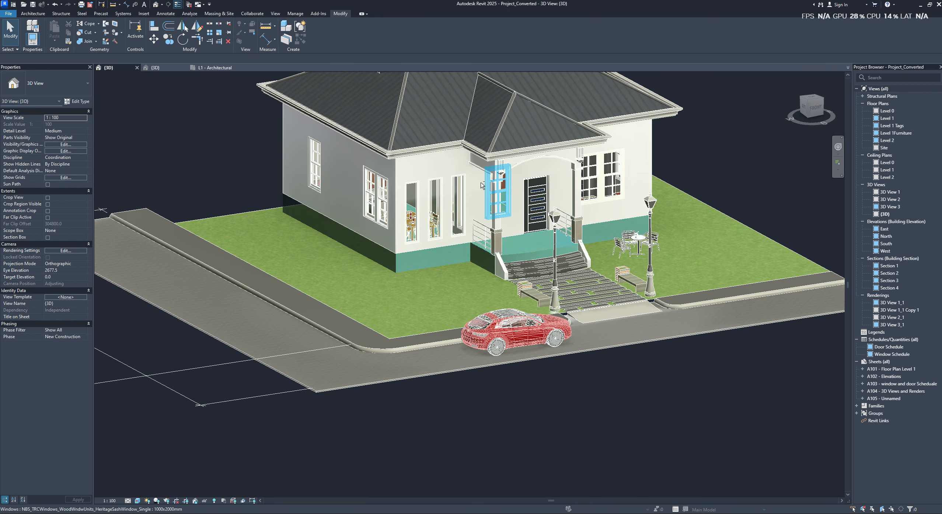
# - Open the house floor's boundary for editing in Project_Converted and select all its sketch lines in top view
pyautogui.moveTo(480, 258)
pyautogui.keyDown('shift'); pyautogui.mouseDown(button='middle')
pyautogui.moveTo(494, 265)
pyautogui.moveTo(490, 273)
pyautogui.moveTo(429, 319)
pyautogui.mouseUp(button='middle'); pyautogui.keyUp('shift')
pyautogui.doubleClick(494, 266)
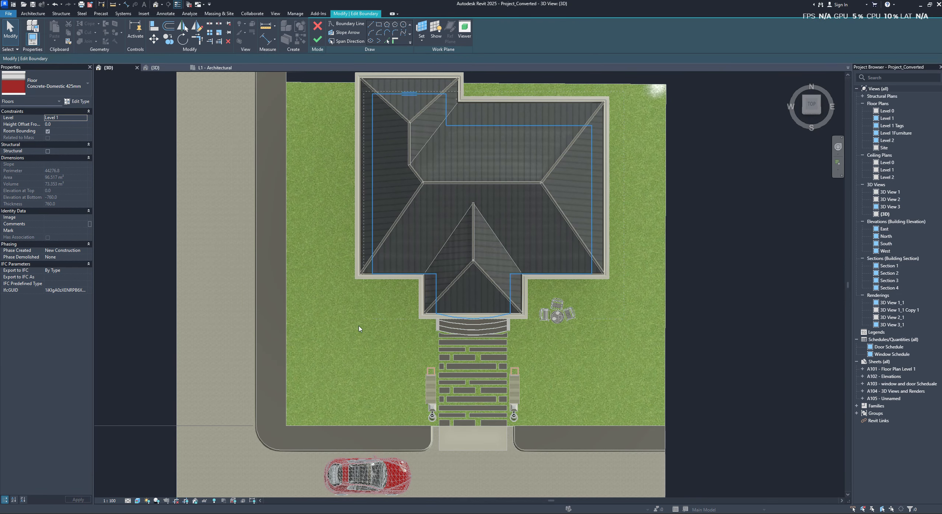
pyautogui.moveTo(360, 329); pyautogui.dragTo(359, 330)
pyautogui.click(813, 105)
pyautogui.scroll(-1, 680, 195)
pyautogui.moveTo(674, 184); pyautogui.dragTo(621, 249, button='middle')
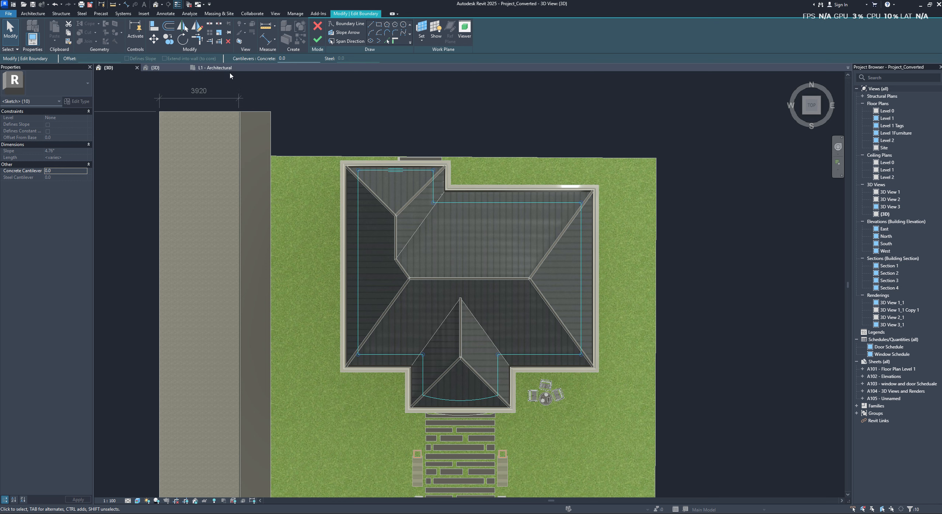
# - Draw the floor's front boundary line in the Course L1 - Architectural plan from the entrance stairs' upper-left corner to the site's left curb
pyautogui.click(212, 69)
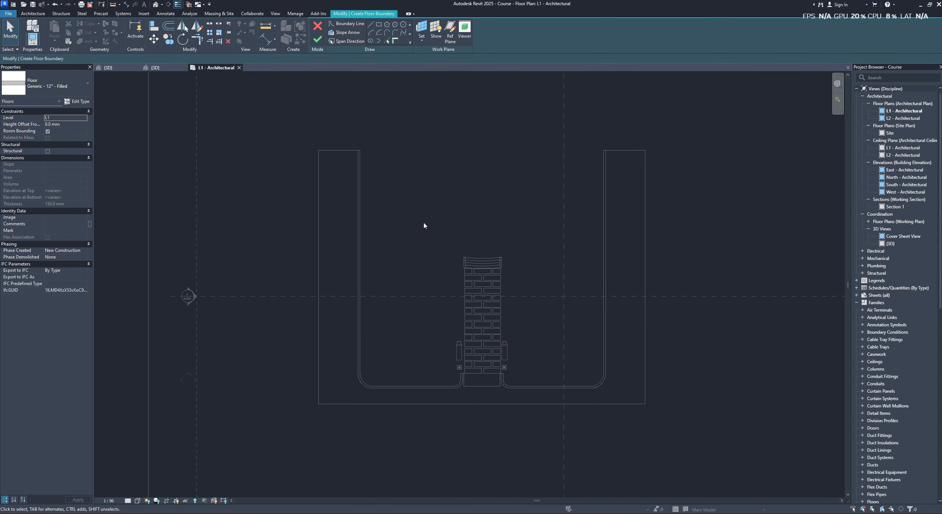
pyautogui.click(371, 26)
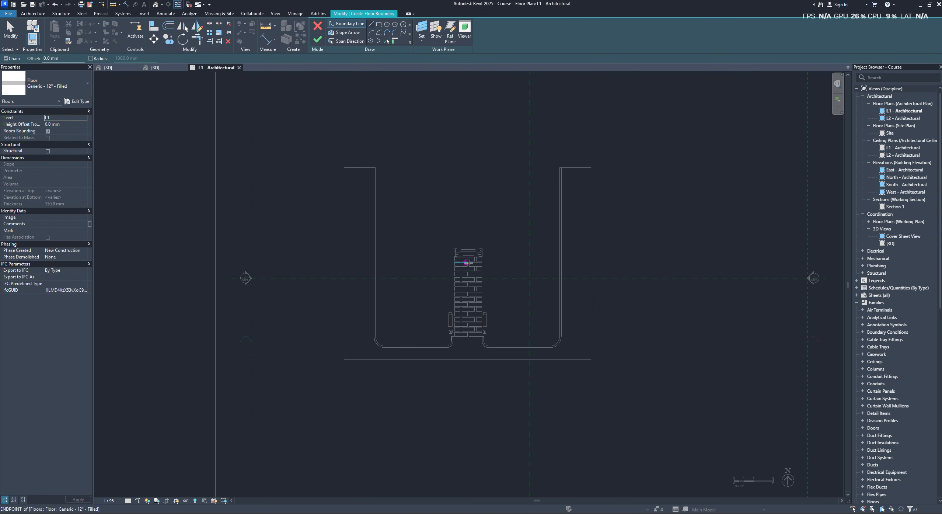
pyautogui.scroll(3, 453, 249)
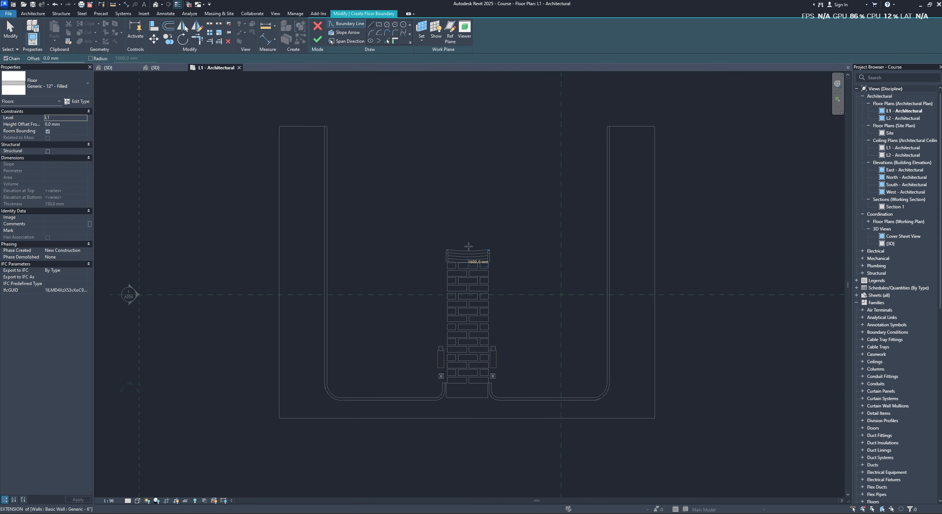
pyautogui.click(442, 250)
pyautogui.click(303, 251)
# - Continue the boundary with a 14300 mm left side, a 6400 mm rear edge, a 4700 mm return and a line to the right curb
pyautogui.scroll(-2, 320, 185)
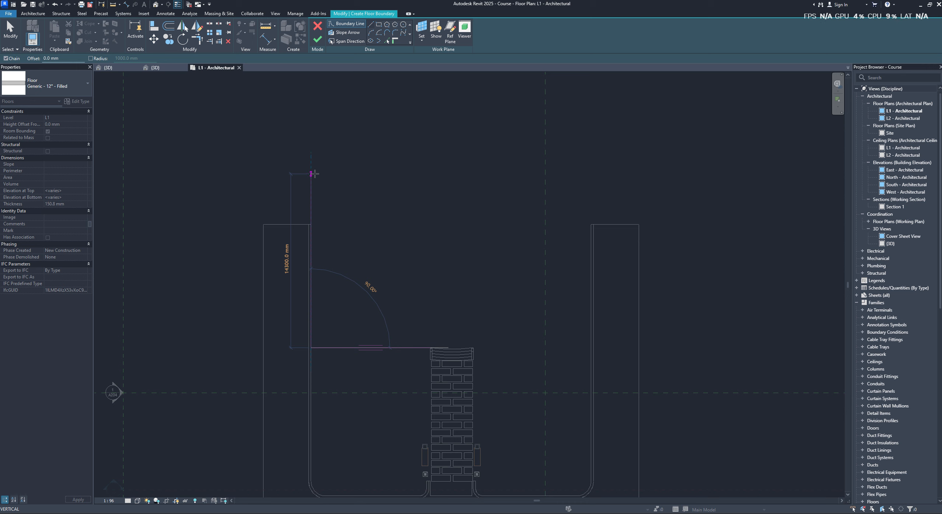
pyautogui.click(311, 174)
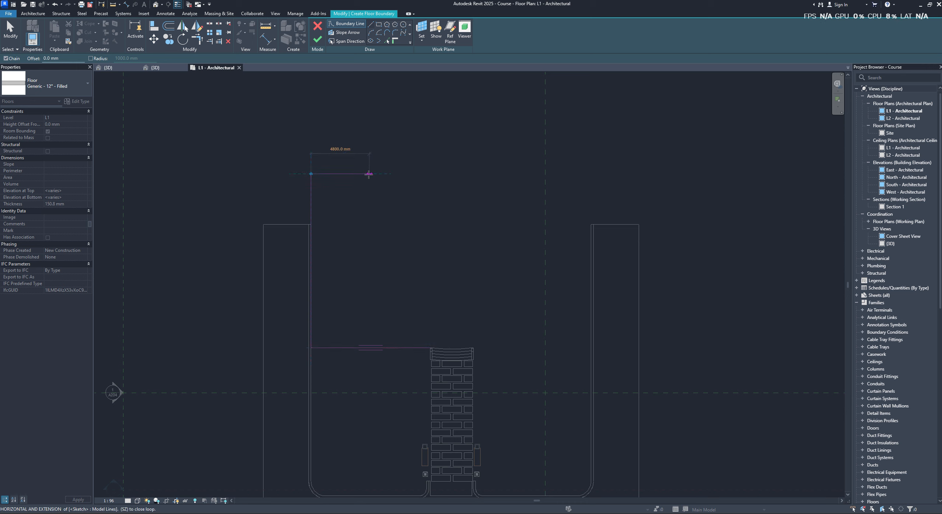
pyautogui.click(389, 173)
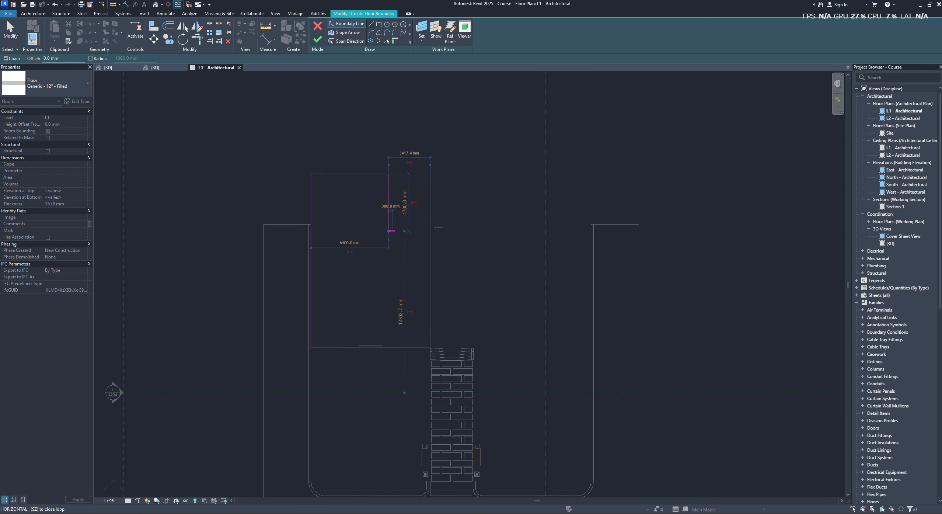
pyautogui.click(389, 230)
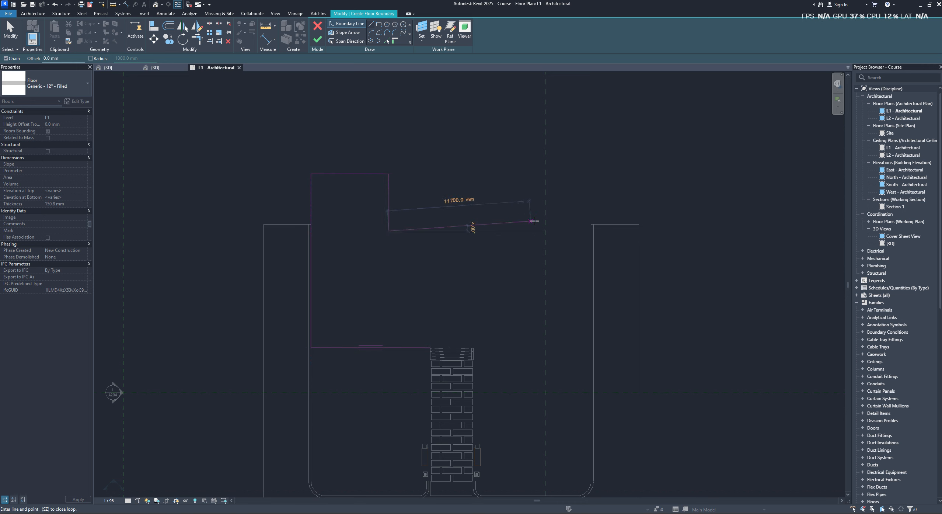
pyautogui.click(589, 231)
pyautogui.scroll(2, 554, 250)
pyautogui.press('Escape')
pyautogui.press('Escape')
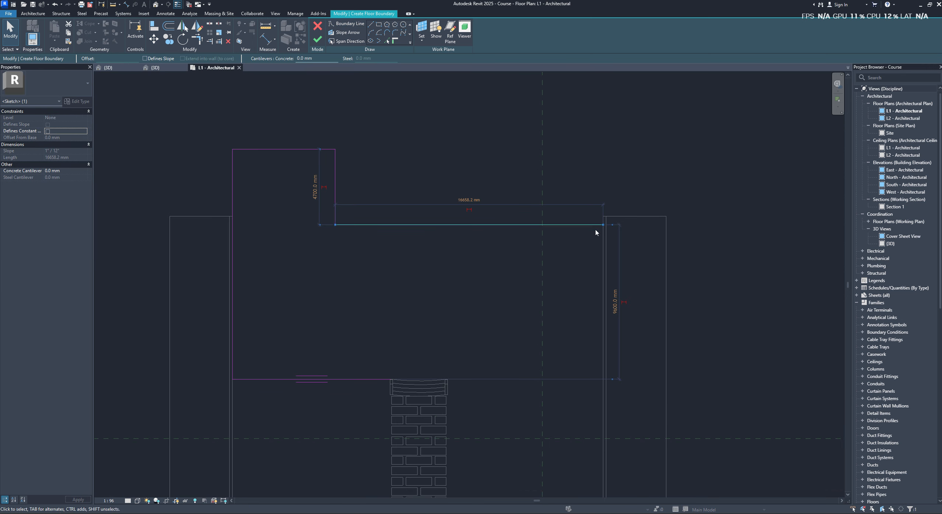
# - Move the long rear boundary line up to align with the end of the site's right curb
pyautogui.moveTo(599, 216); pyautogui.dragTo(596, 216)
pyautogui.scroll(3, 597, 216)
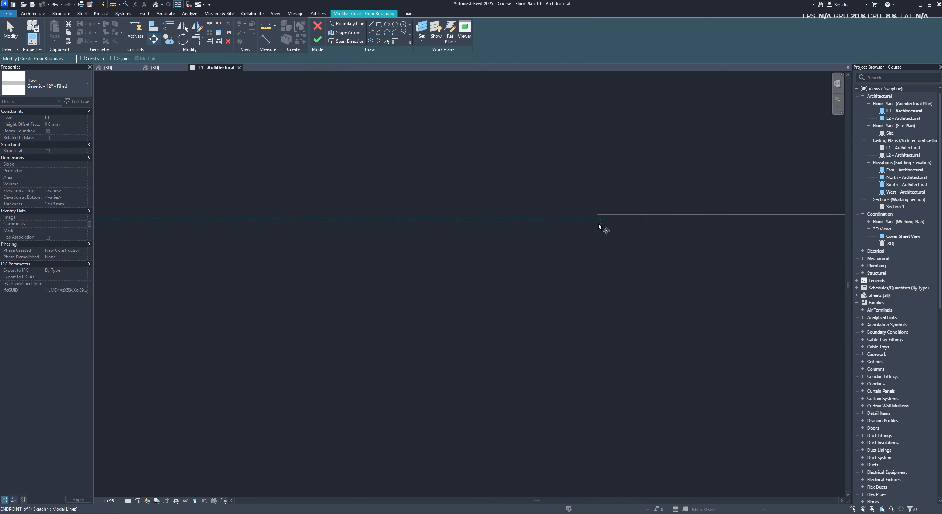
pyautogui.scroll(-2, 587, 214)
pyautogui.moveTo(551, 212); pyautogui.dragTo(760, 214, button='middle')
pyautogui.click(366, 209)
pyautogui.moveTo(363, 213); pyautogui.dragTo(599, 219, button='middle')
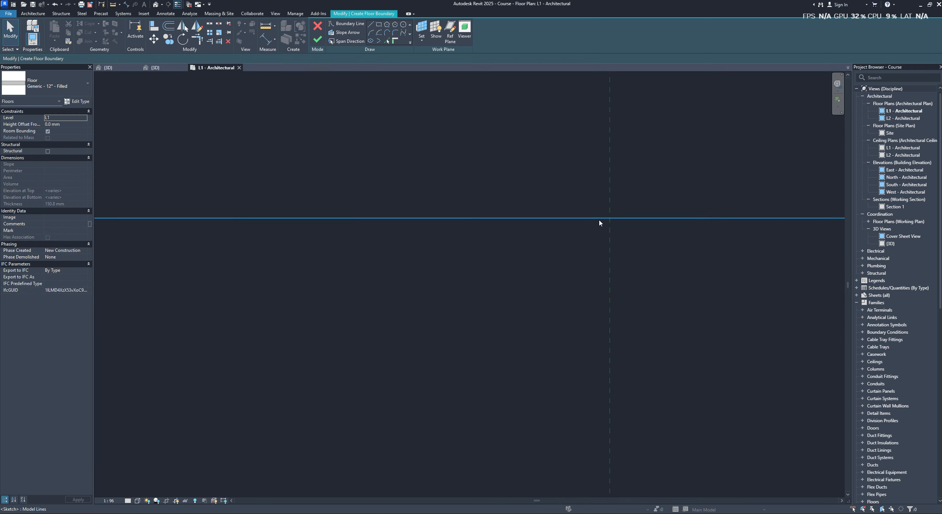
pyautogui.moveTo(418, 210); pyautogui.dragTo(555, 207, button='middle')
pyautogui.scroll(-3, 351, 213)
pyautogui.moveTo(161, 213); pyautogui.dragTo(297, 213, button='middle')
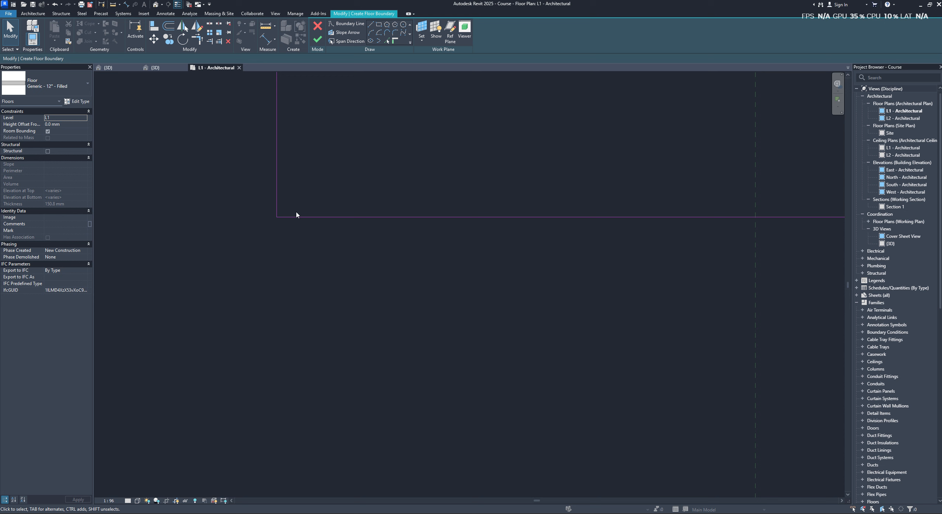
pyautogui.click(275, 209)
pyautogui.scroll(-5, 434, 229)
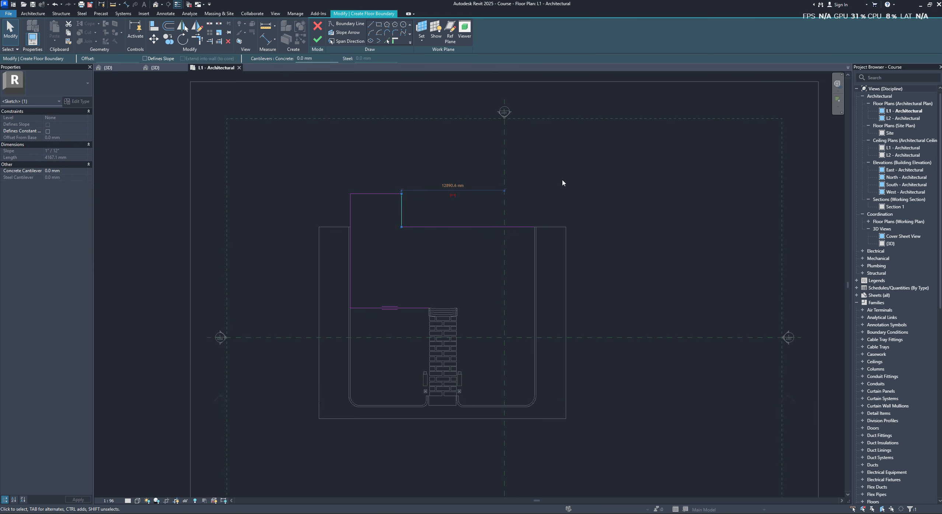
# - Draw the boundary's right side about 10200 mm down along the curb and the front line back to the stairs' upper-right corner
pyautogui.click(359, 24)
pyautogui.scroll(2, 513, 234)
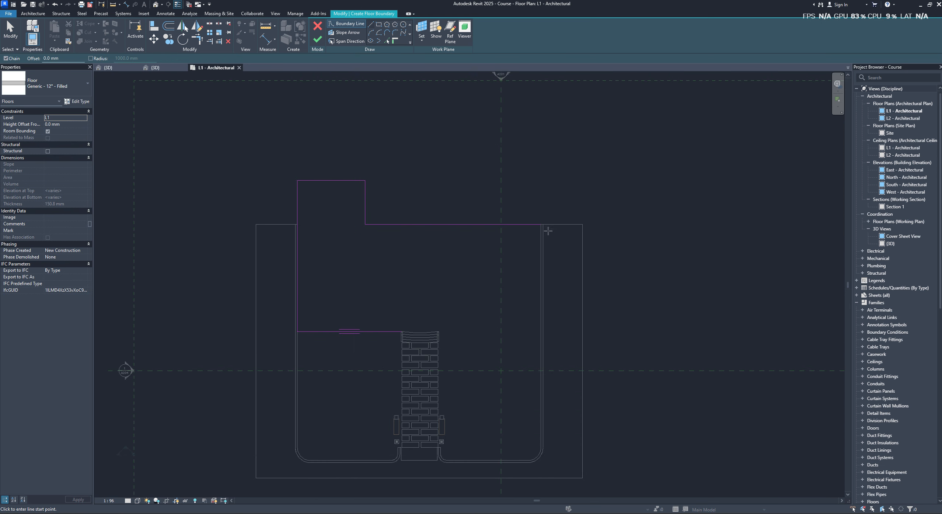
pyautogui.click(541, 224)
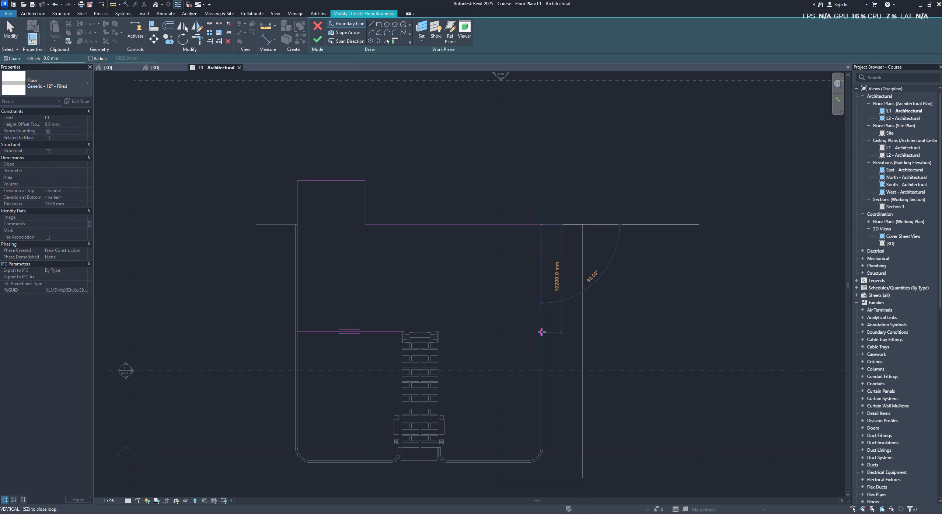
pyautogui.click(541, 332)
pyautogui.scroll(3, 439, 332)
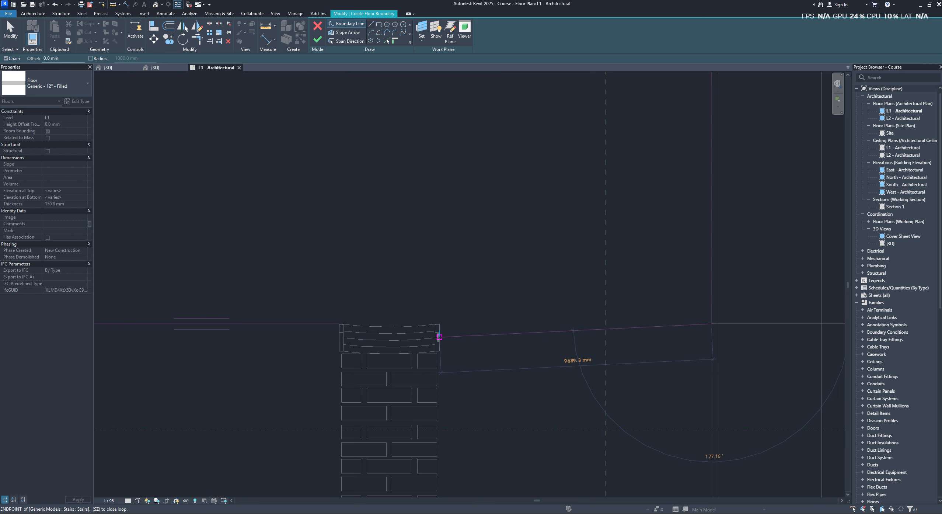
pyautogui.click(441, 324)
# - Close the boundary by picking the stairs' curved top edge and finish the floor sketch
pyautogui.scroll(4, 440, 324)
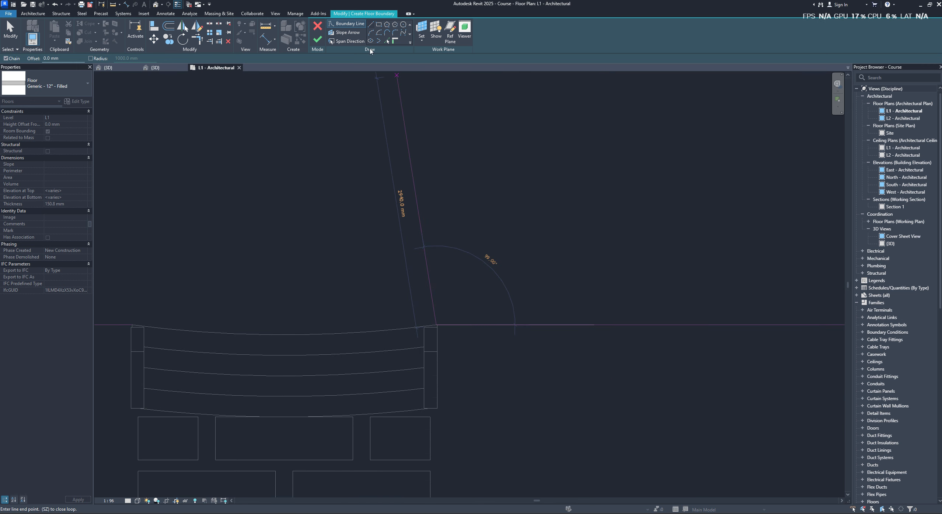
pyautogui.click(393, 41)
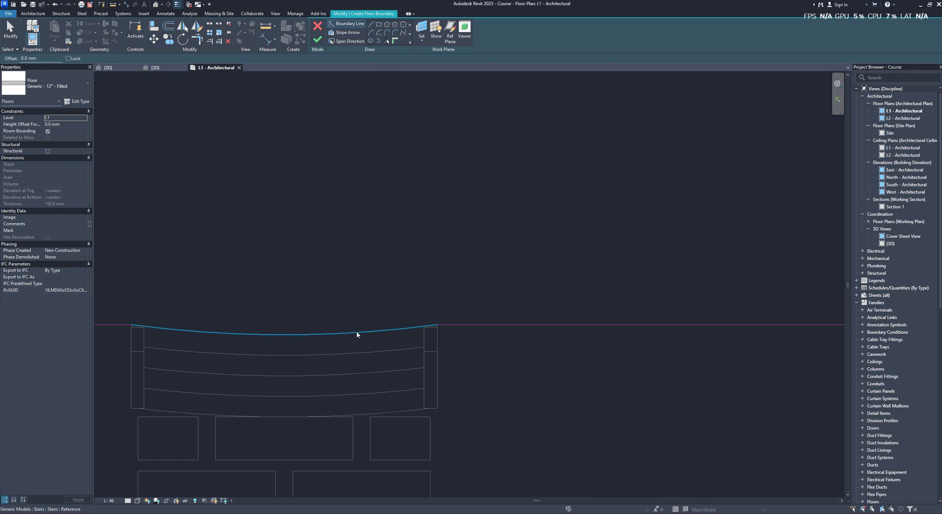
pyautogui.scroll(3, 463, 331)
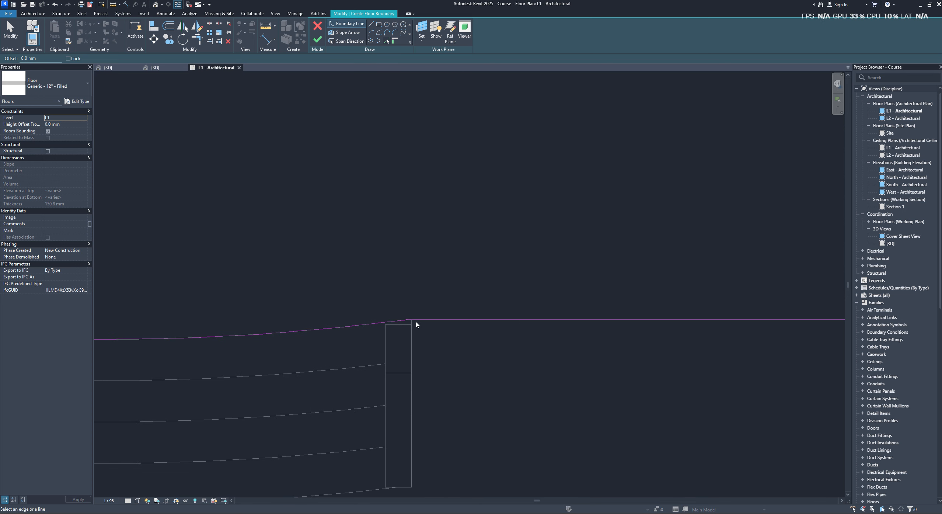
pyautogui.press('Escape')
pyautogui.scroll(-6, 417, 325)
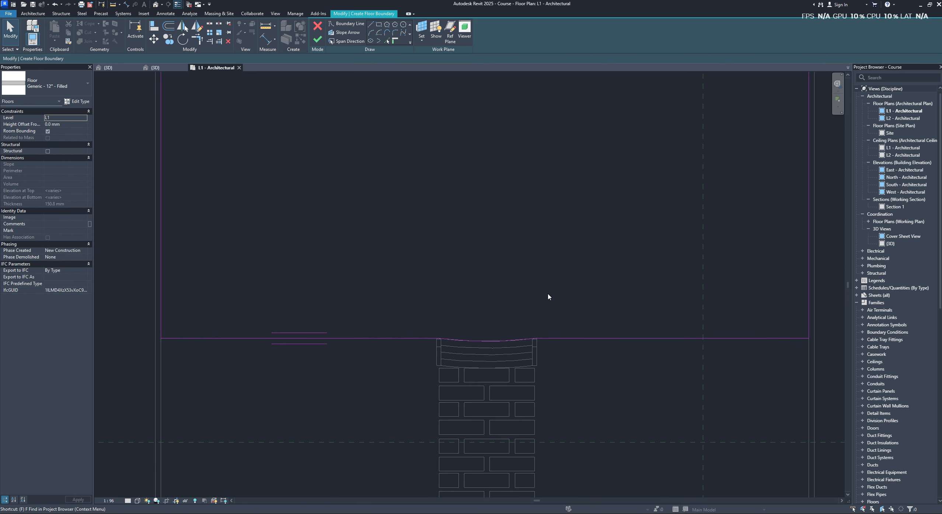
pyautogui.press('f')
pyautogui.click(317, 39)
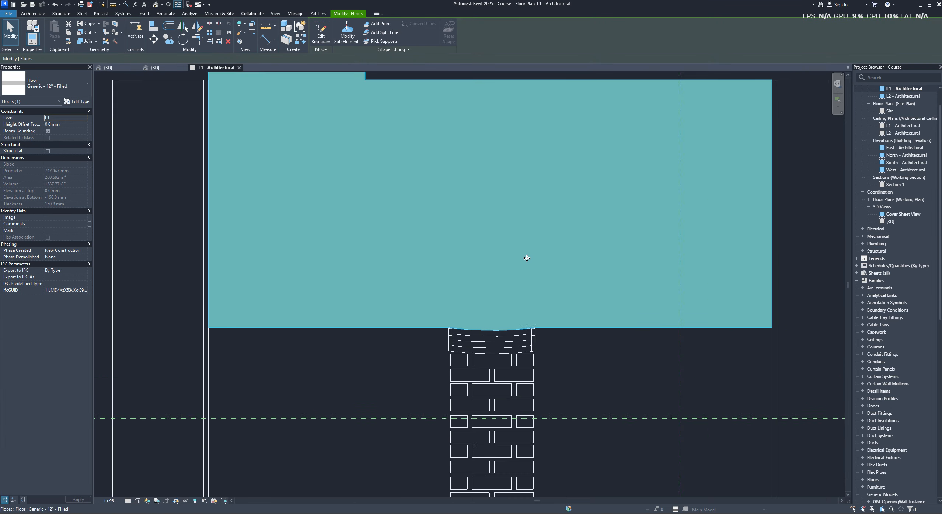
# - Change the new floor's type to Concrete 10" in the Course 3D view
pyautogui.scroll(-2, 299, 130)
pyautogui.scroll(1, 298, 131)
pyautogui.click(156, 67)
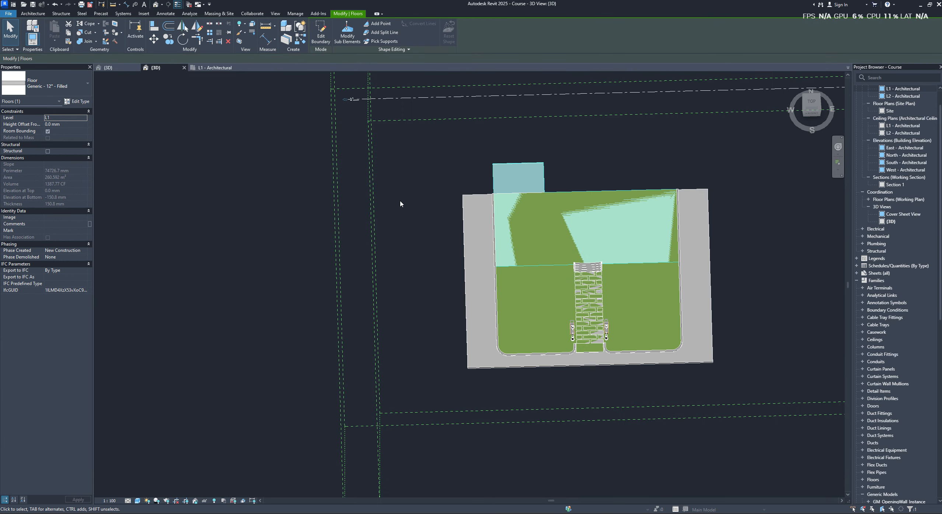
pyautogui.keyDown('shift'); pyautogui.moveTo(400, 202); pyautogui.dragTo(606, 212, button='middle'); pyautogui.keyUp('shift')
pyautogui.scroll(5, 602, 220)
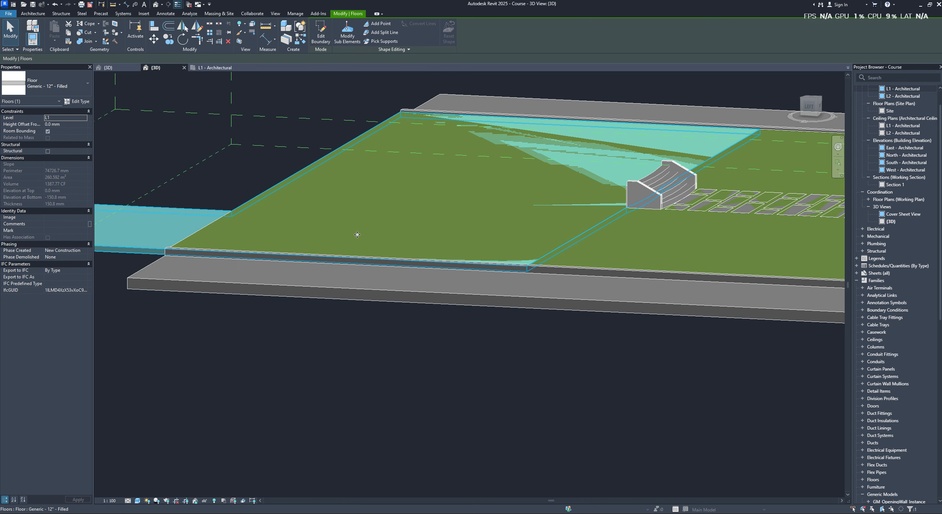
pyautogui.click(88, 84)
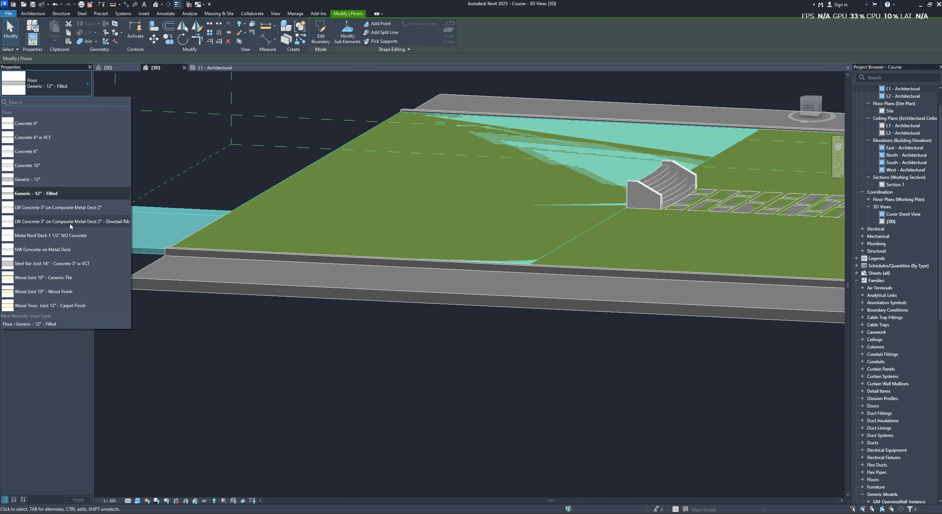
pyautogui.moveTo(67, 306)
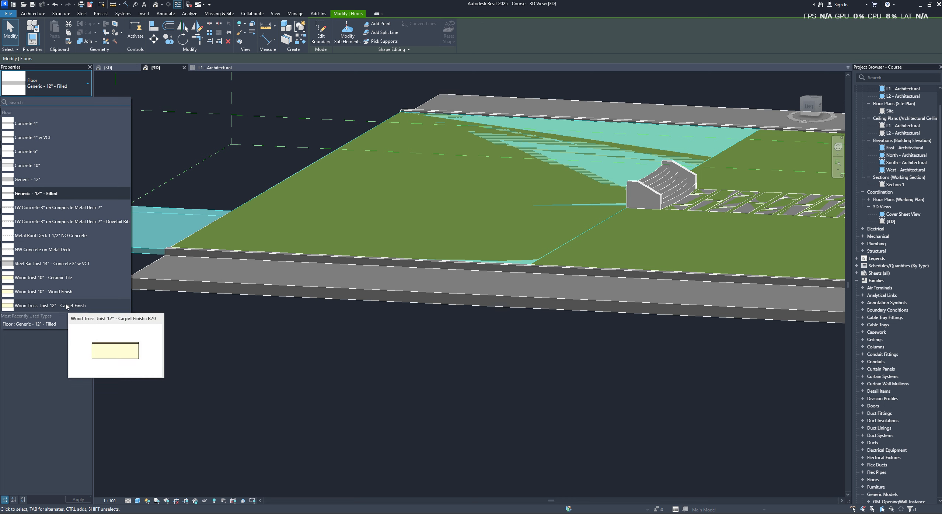
pyautogui.click(61, 249)
pyautogui.click(55, 86)
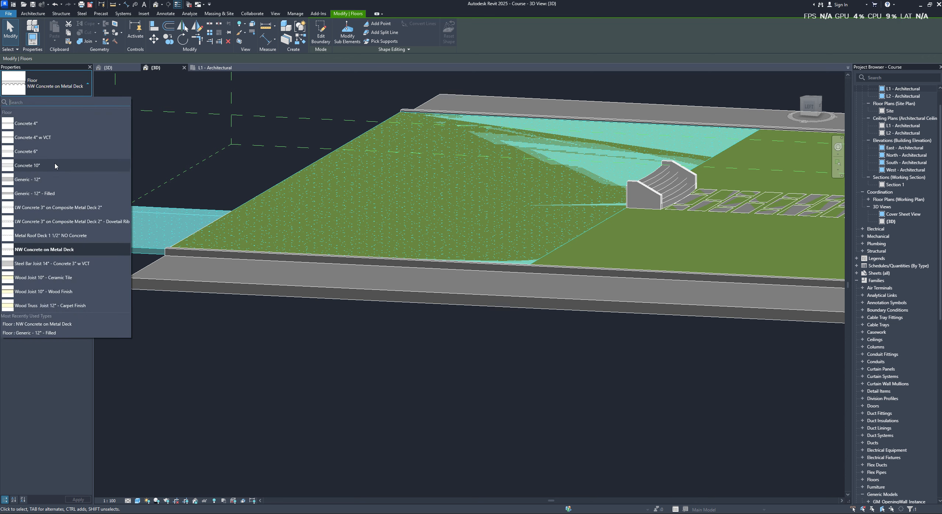
pyautogui.click(47, 165)
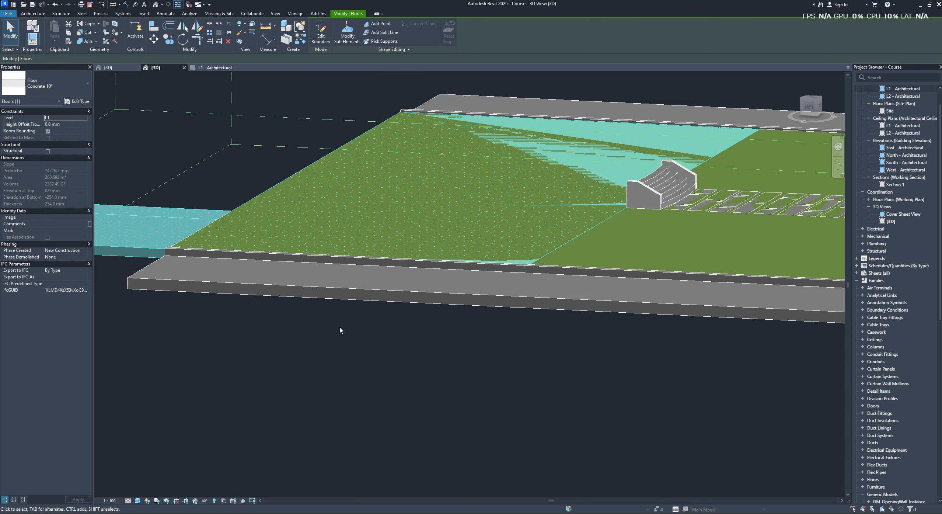
# - Duplicate the Concrete 10" floor type under the name Floor main
pyautogui.click(75, 102)
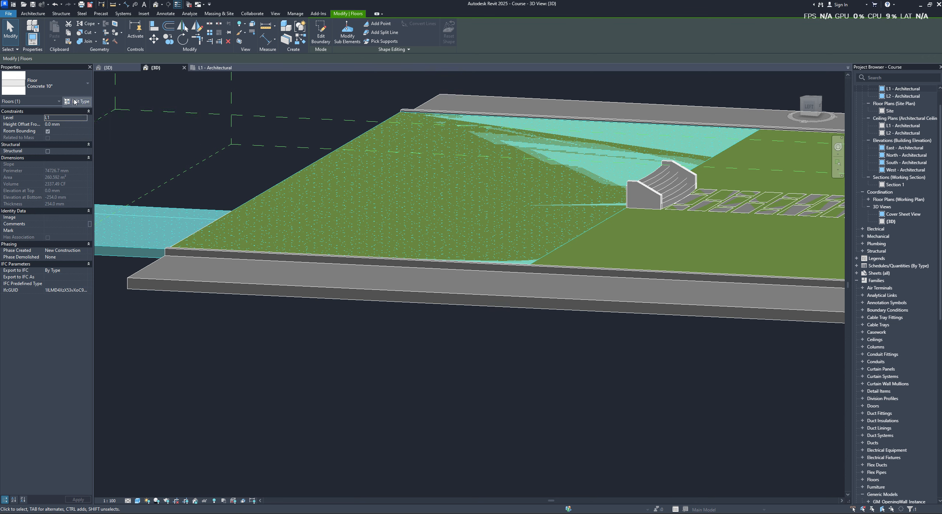
pyautogui.moveTo(215, 107); pyautogui.dragTo(325, 117)
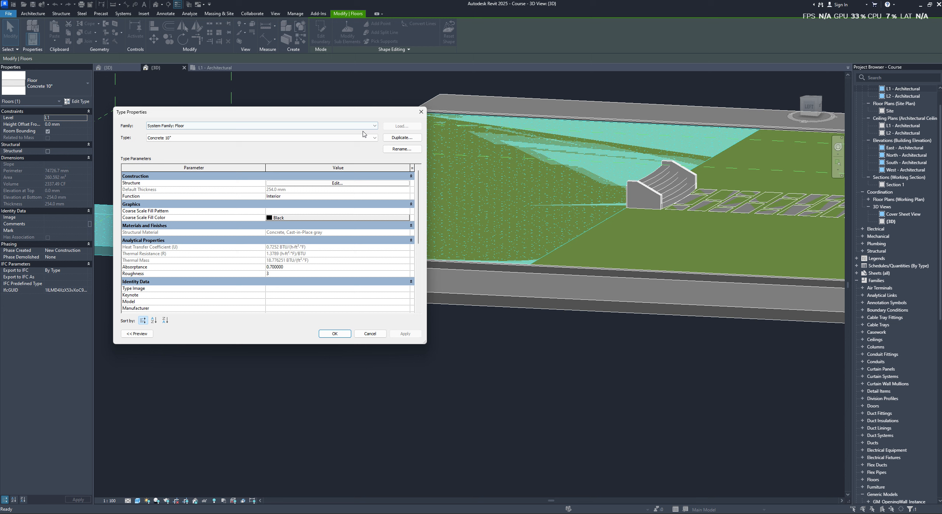
pyautogui.click(399, 138)
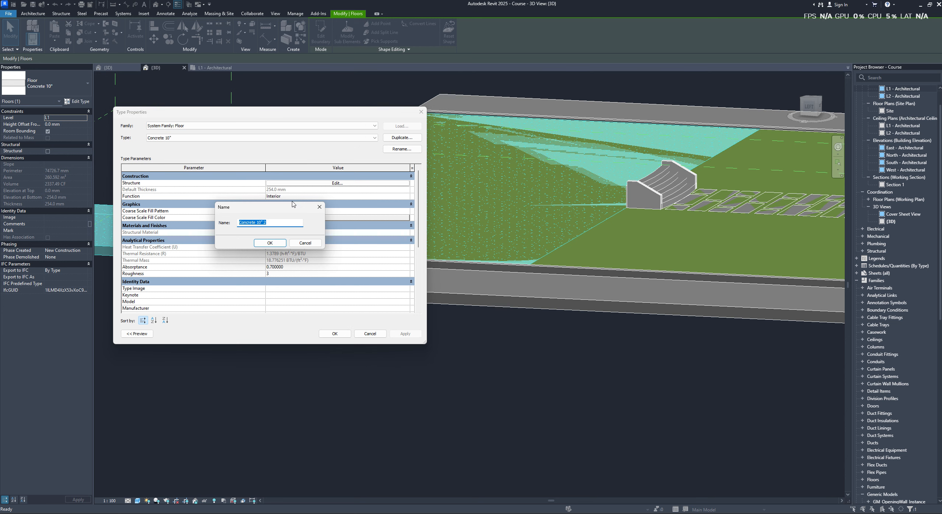
pyautogui.write('Floor main')
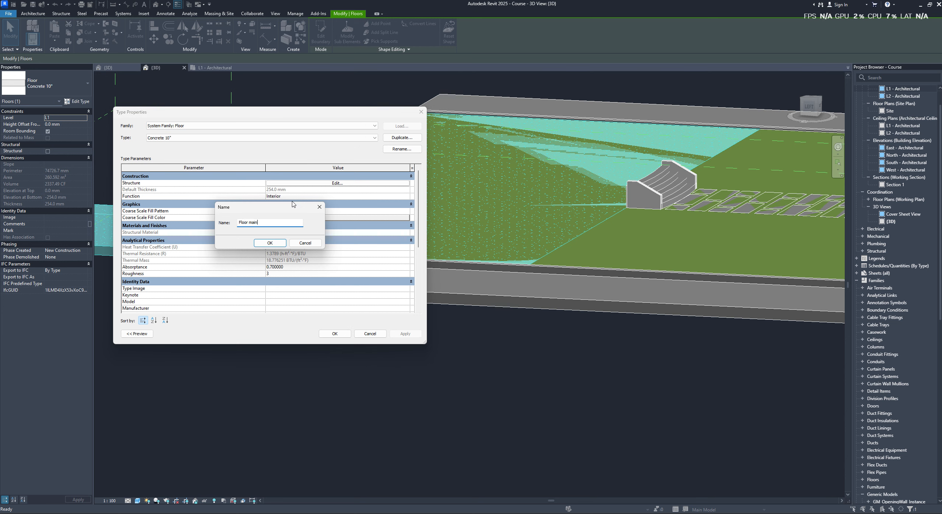
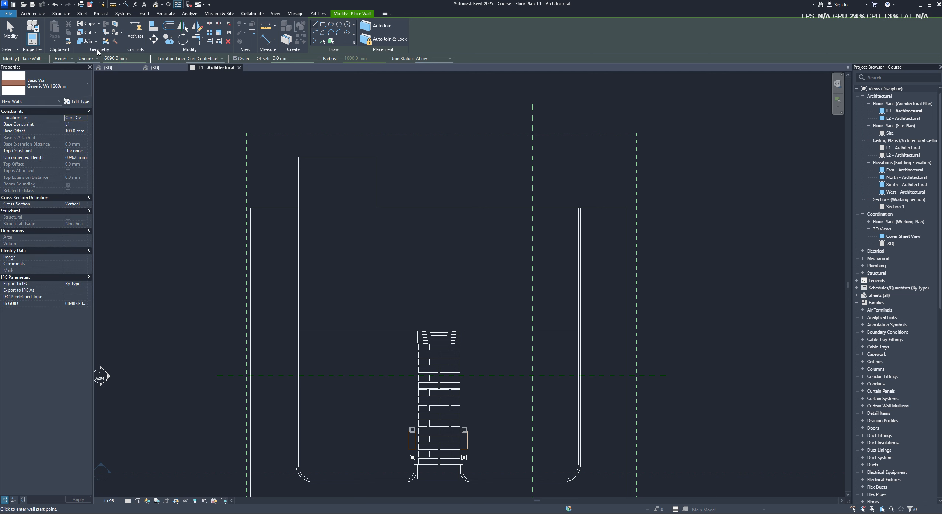
# - Set the wall location line to Core Face: Exterior and draw the left wall, about 14300 mm, from the floor's front-left to back-left corner
pyautogui.click(206, 59)
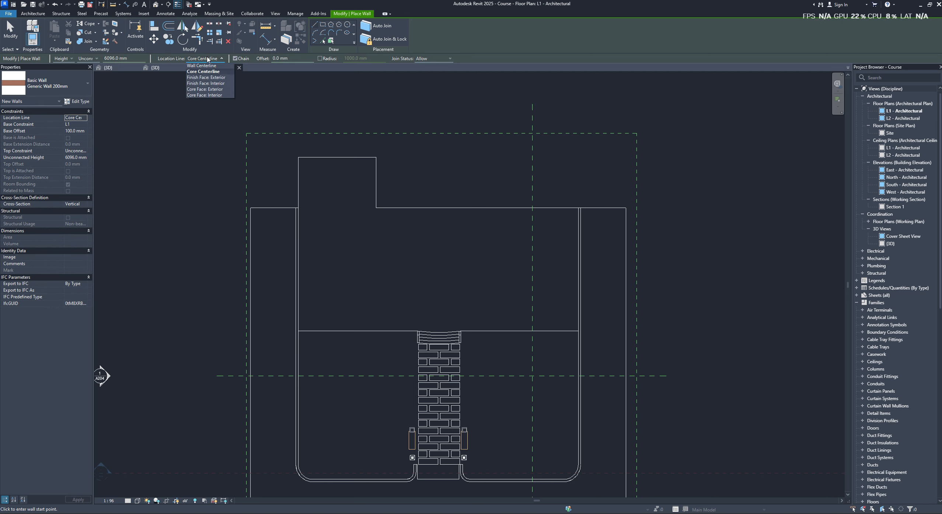
pyautogui.click(220, 90)
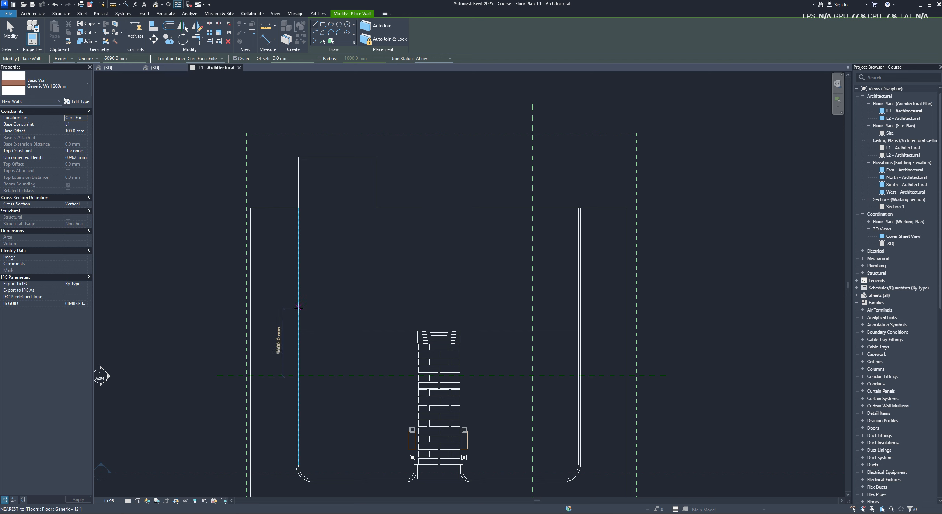
pyautogui.click(299, 331)
pyautogui.scroll(4, 298, 277)
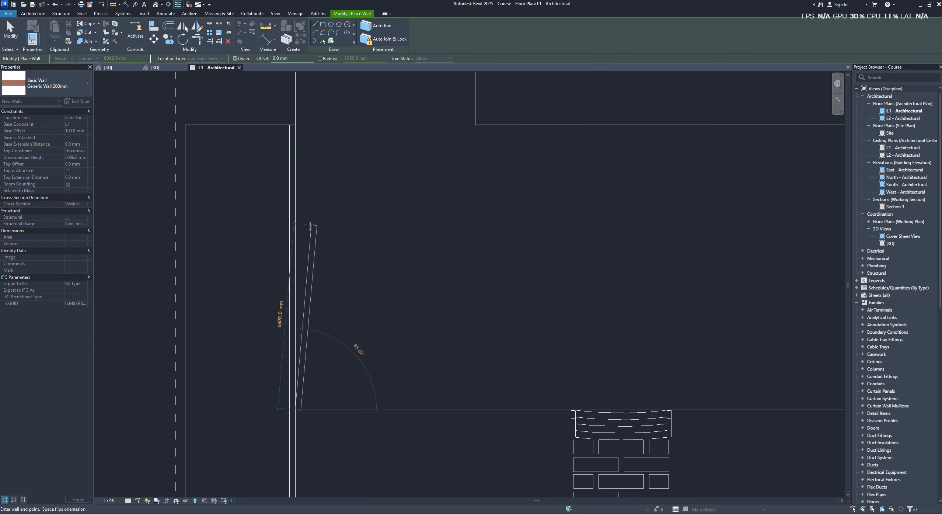
pyautogui.scroll(-2, 310, 258)
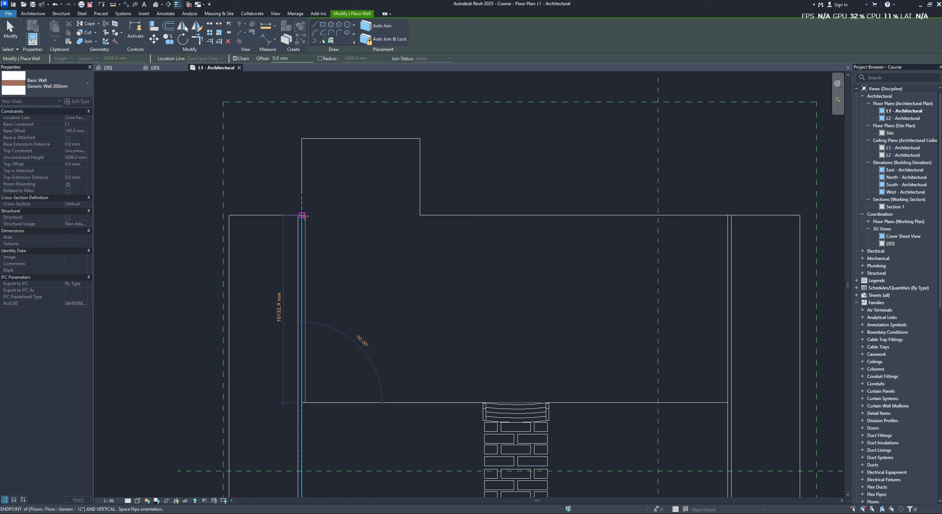
pyautogui.click(301, 138)
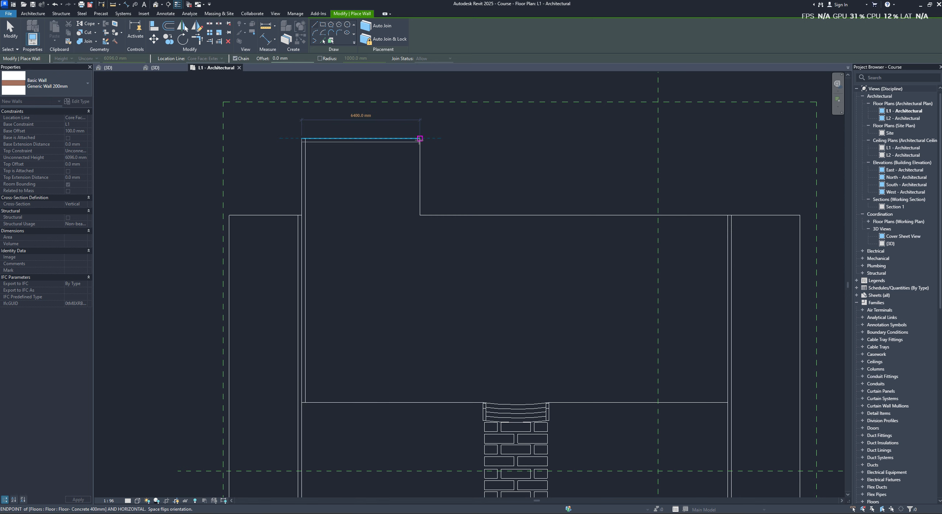
# - Draw the remaining exterior walls along the floor outline, from the 6400 mm back wall around the notch and right side to the starting corner
pyautogui.click(420, 138)
pyautogui.click(420, 215)
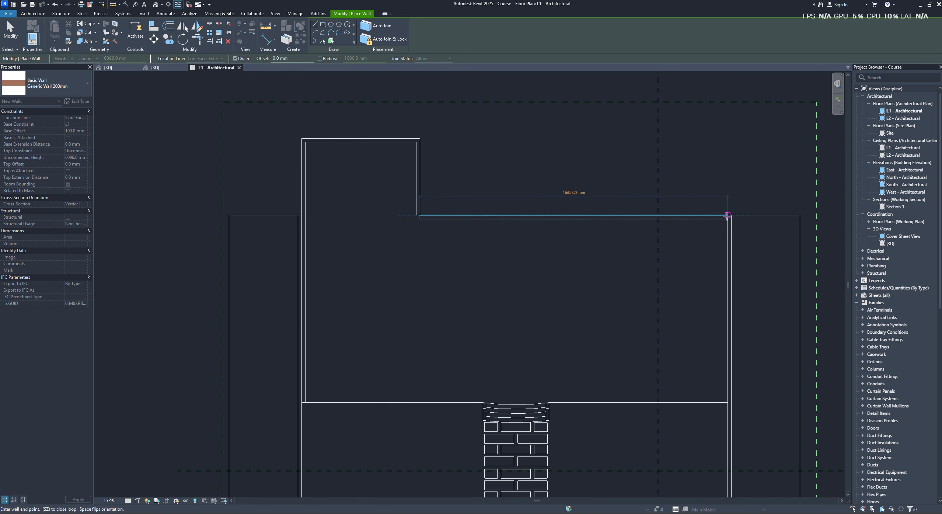
pyautogui.click(728, 214)
pyautogui.click(727, 402)
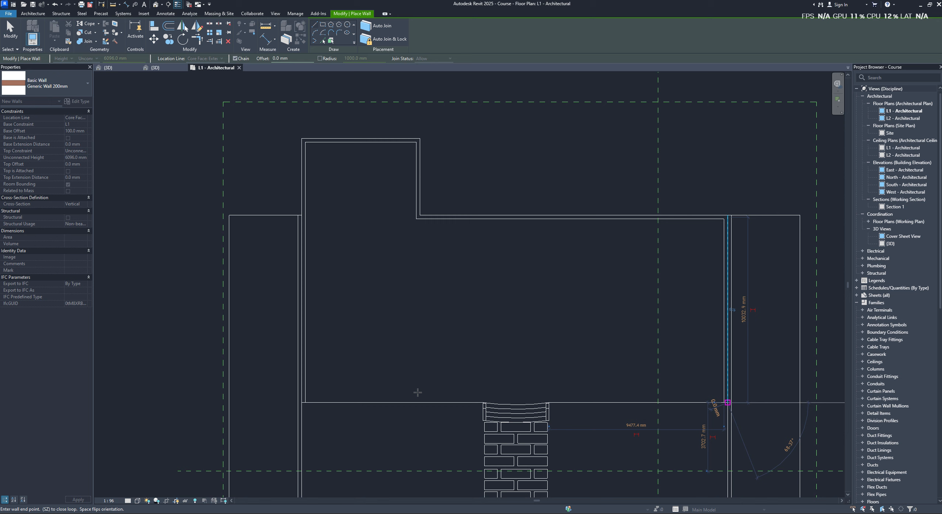
pyautogui.click(304, 401)
pyautogui.press('Escape')
pyautogui.press('Escape')
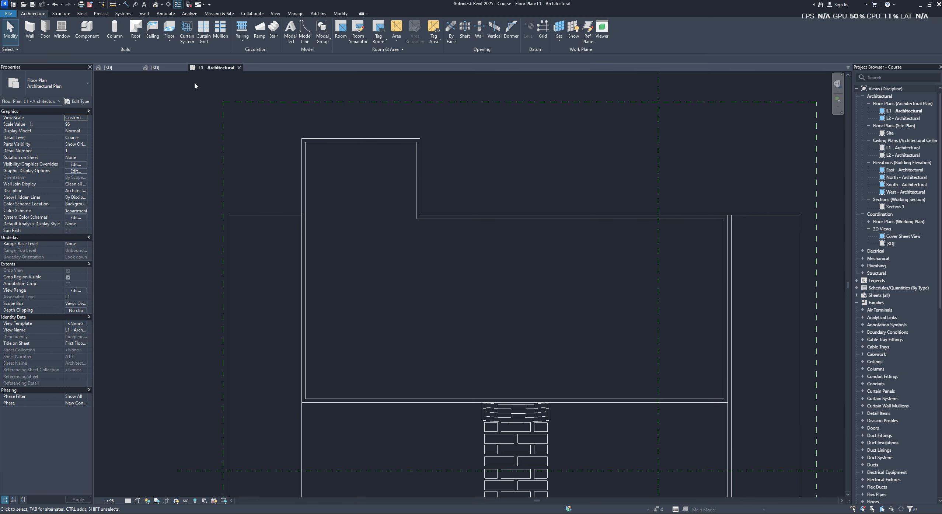
# - Examine the back wall's height settings in the Course 3D view and the front wall's height settings in the Project_Converted 3D view
pyautogui.click(156, 68)
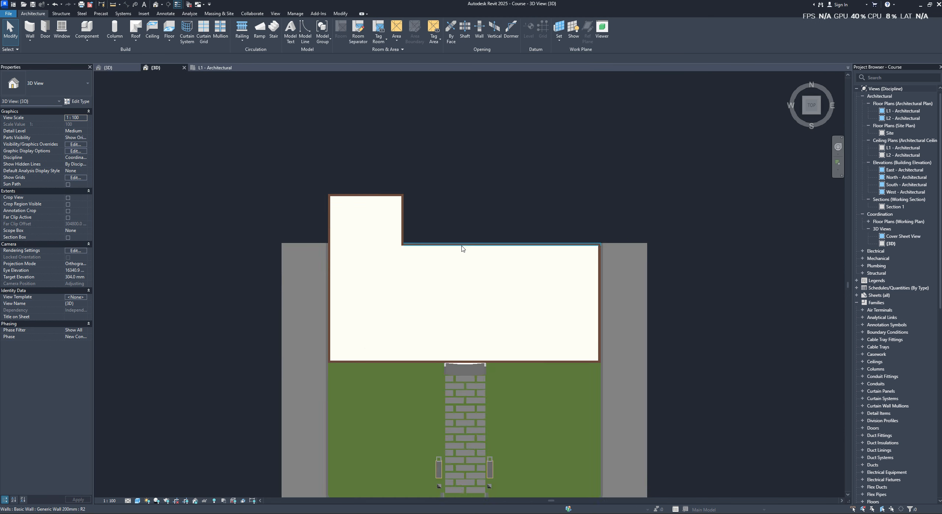
pyautogui.keyDown('shift'); pyautogui.moveTo(463, 248); pyautogui.dragTo(490, 207, button='middle'); pyautogui.keyUp('shift')
pyautogui.click(464, 217)
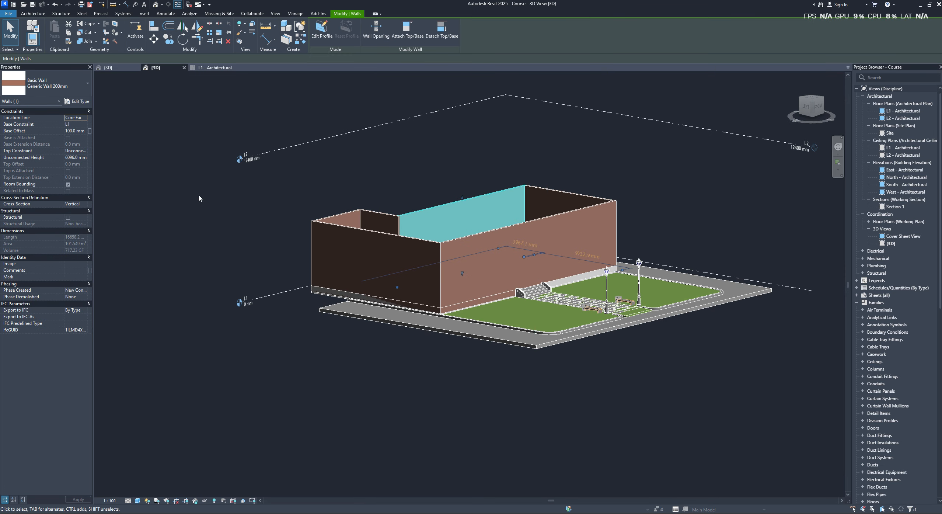
pyautogui.moveTo(93, 116); pyautogui.dragTo(52, 122)
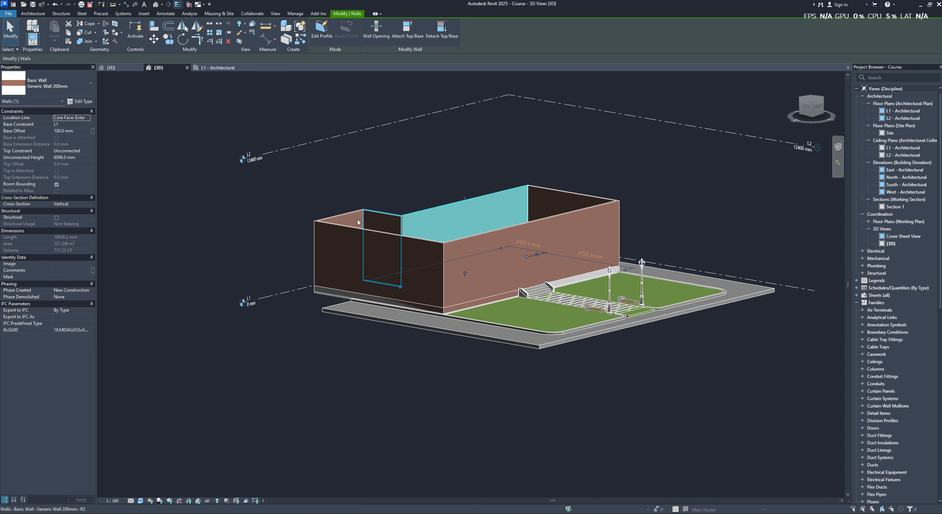
pyautogui.click(64, 157)
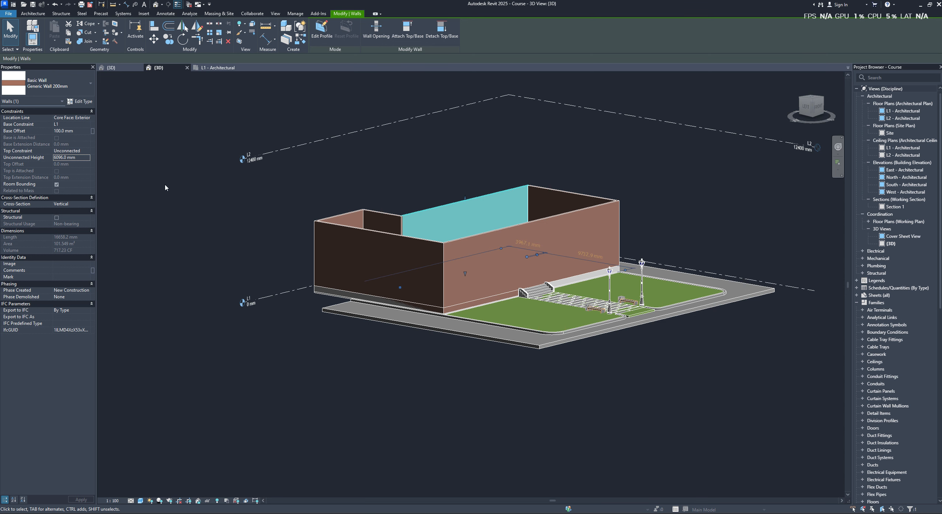
pyautogui.click(122, 67)
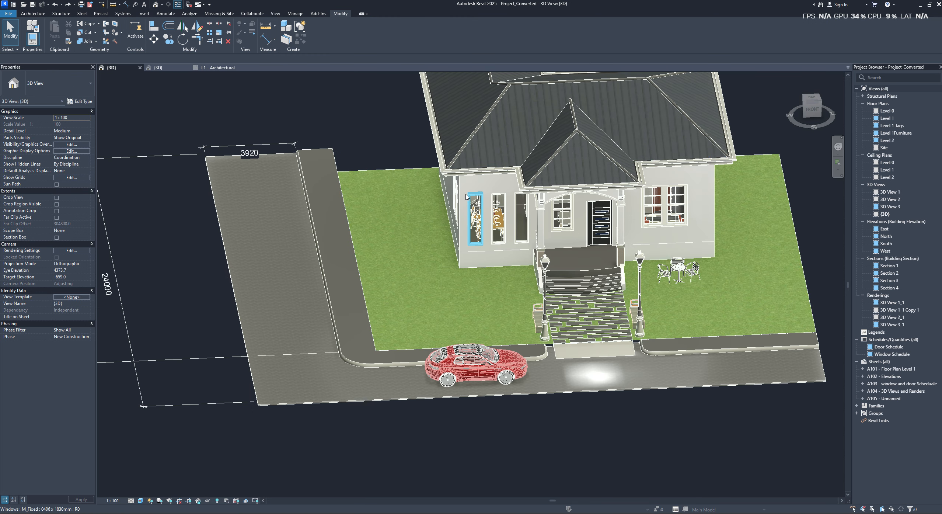
pyautogui.click(470, 186)
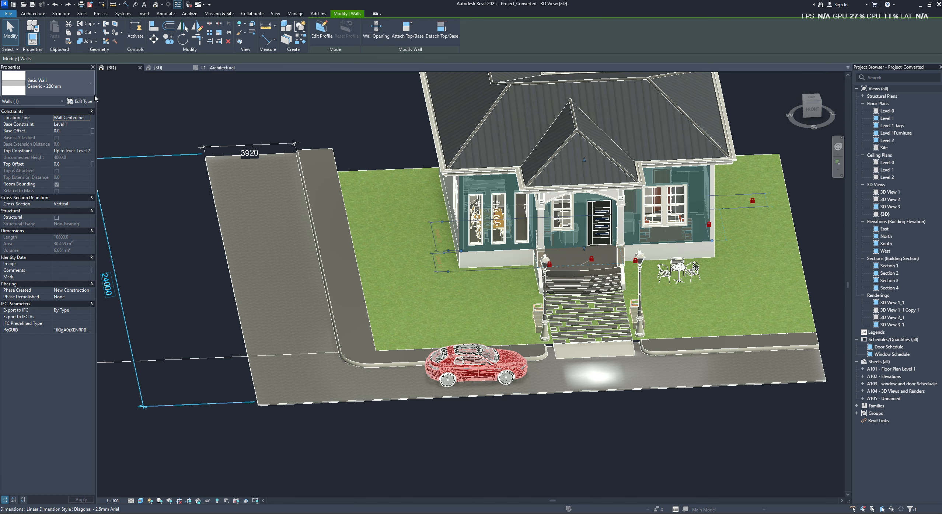
pyautogui.click(209, 68)
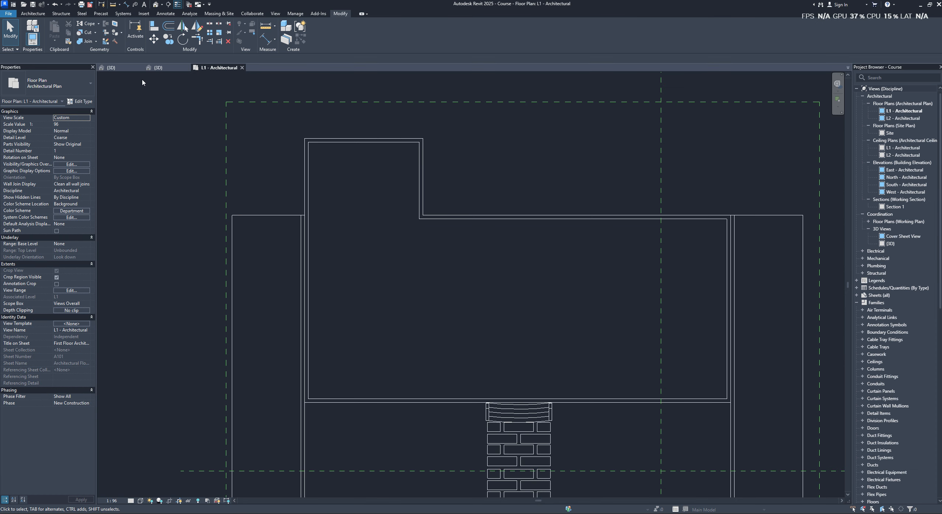
# - Select all instances of the Generic Wall 200mm type in the entire Course project and set their unconnected height to 4000 mm
pyautogui.click(160, 69)
pyautogui.click(417, 239)
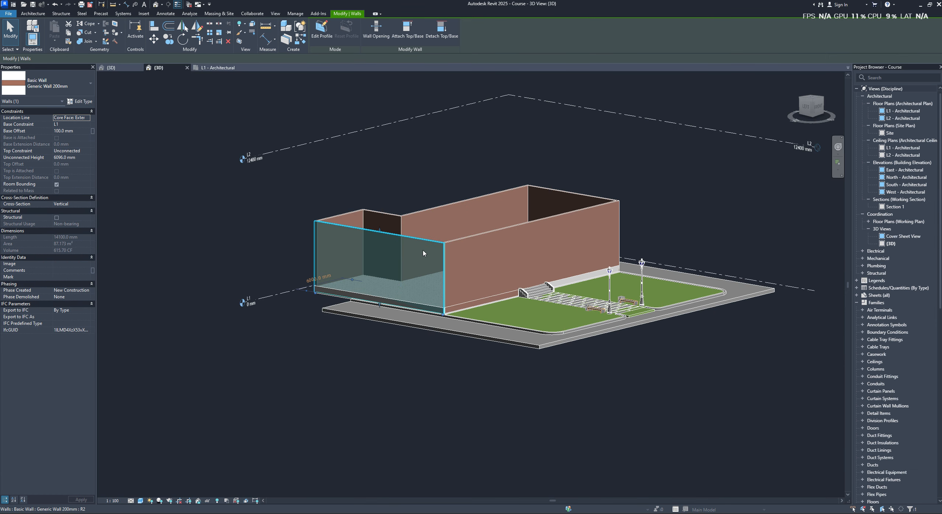
pyautogui.rightClick(417, 238)
pyautogui.click(416, 239)
pyautogui.rightClick(415, 261)
pyautogui.moveTo(491, 365)
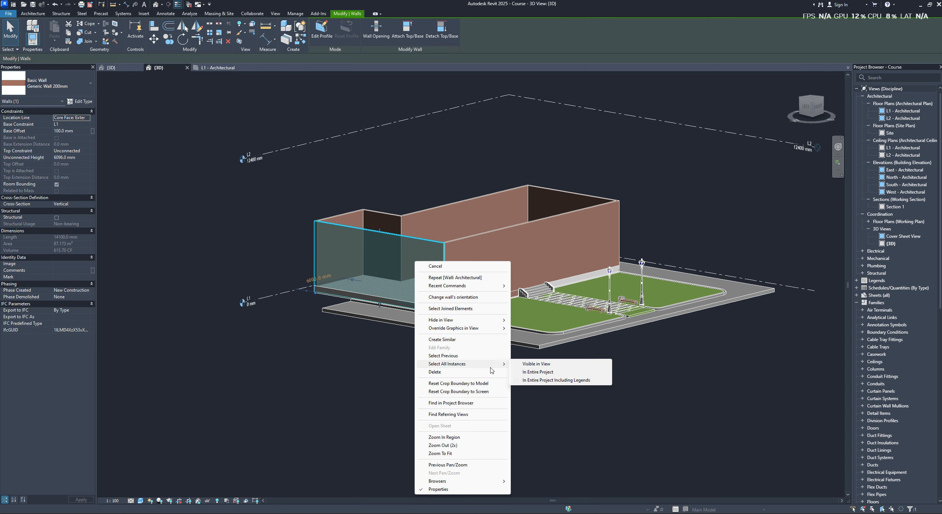
pyautogui.click(539, 372)
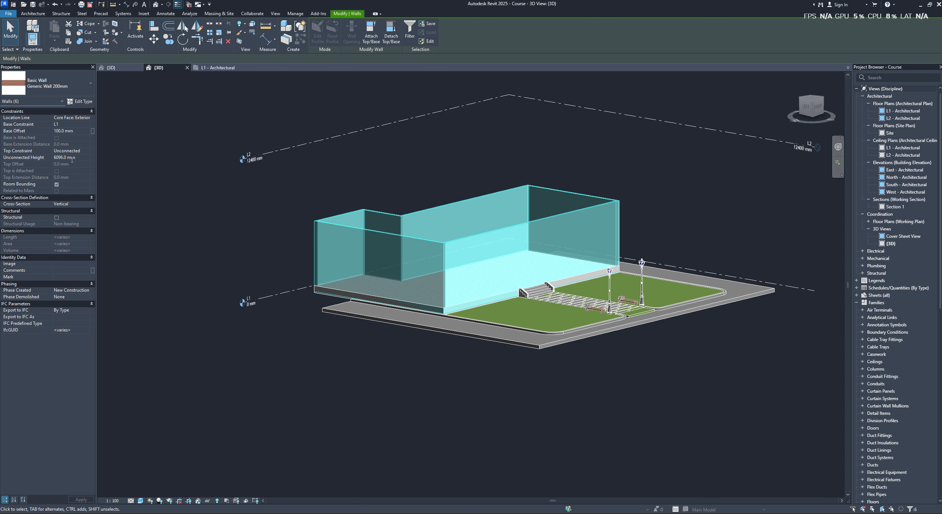
pyautogui.write('4000')
pyautogui.click(248, 199)
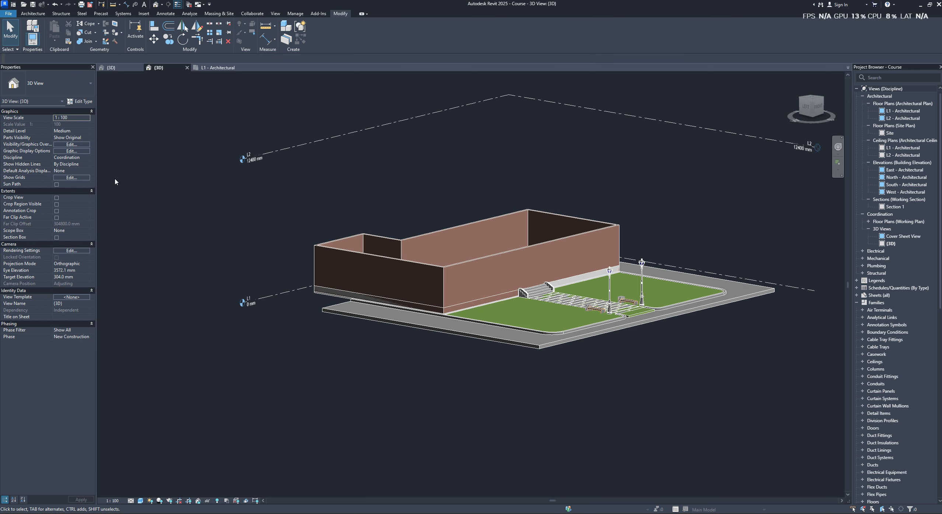
# - Try to constrain the tops of all exterior walls up to level L2
pyautogui.keyDown('shift'); pyautogui.moveTo(394, 267); pyautogui.dragTo(574, 173, button='middle'); pyautogui.keyUp('shift')
pyautogui.moveTo(647, 213); pyautogui.dragTo(341, 248)
pyautogui.keyDown('shift'); pyautogui.moveTo(593, 231); pyautogui.dragTo(611, 211, button='middle'); pyautogui.keyUp('shift')
pyautogui.click(610, 212)
pyautogui.moveTo(614, 227); pyautogui.dragTo(333, 259)
pyautogui.click(86, 152)
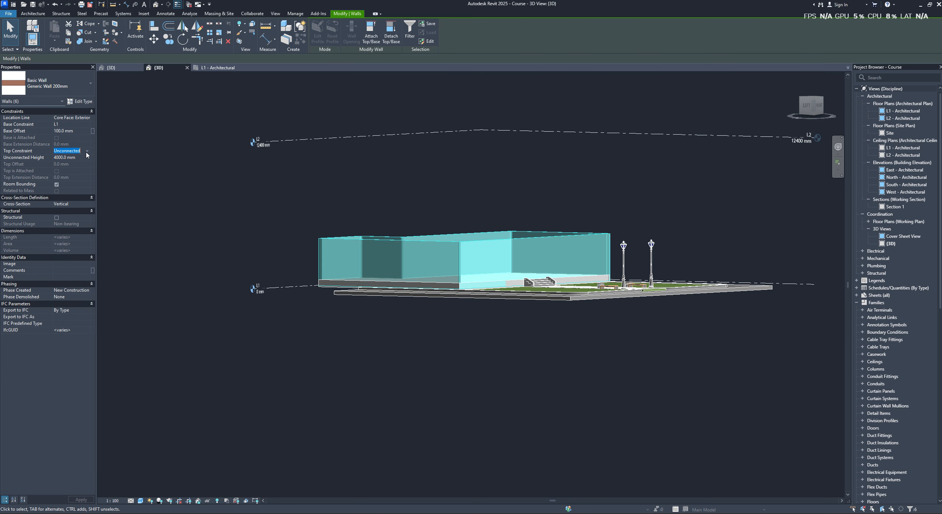
pyautogui.click(87, 151)
pyautogui.click(71, 169)
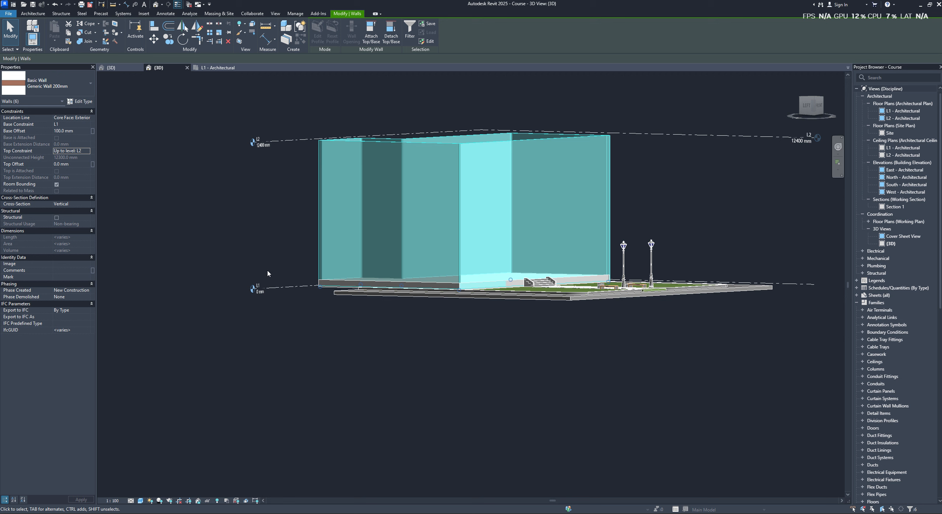
pyautogui.click(216, 265)
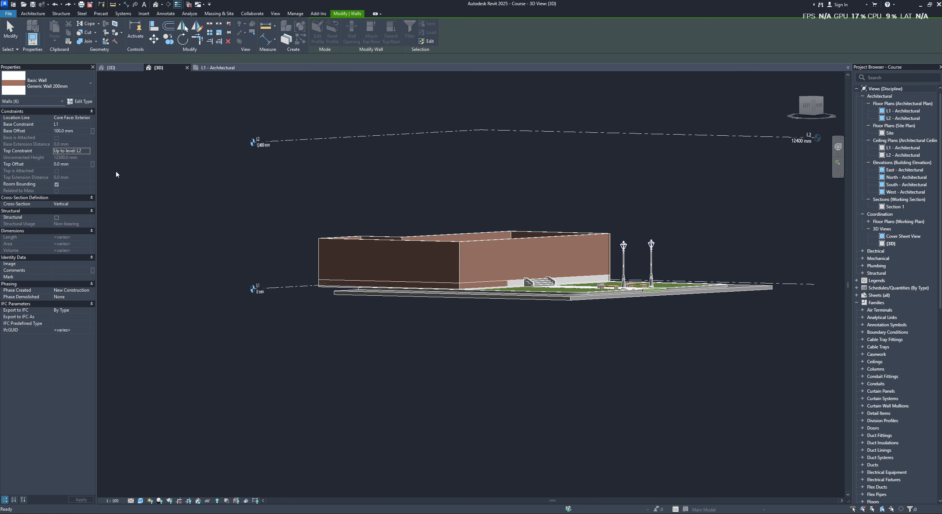
# - Set the elevation of level L2 to 4000 mm
pyautogui.click(313, 139)
pyautogui.click(263, 145)
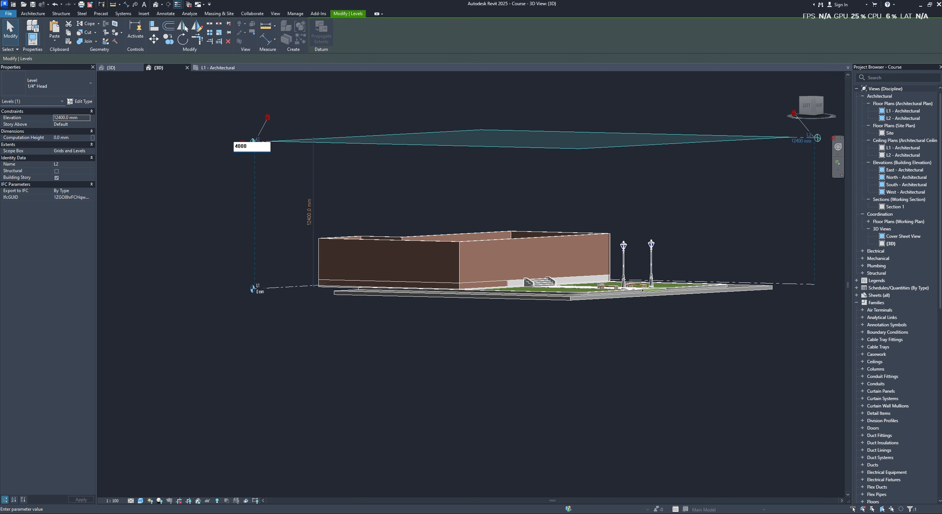
pyautogui.press('Return')
pyautogui.click(223, 230)
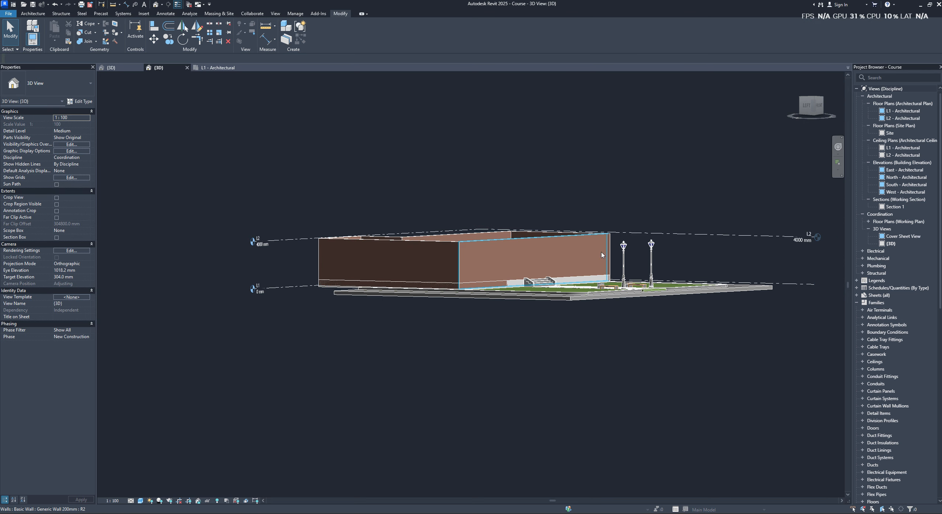
# - Select the whole chain of exterior walls and set its top constraint to Up to level: L2
pyautogui.scroll(2, 612, 255)
pyautogui.press('Tab')
pyautogui.click(612, 254)
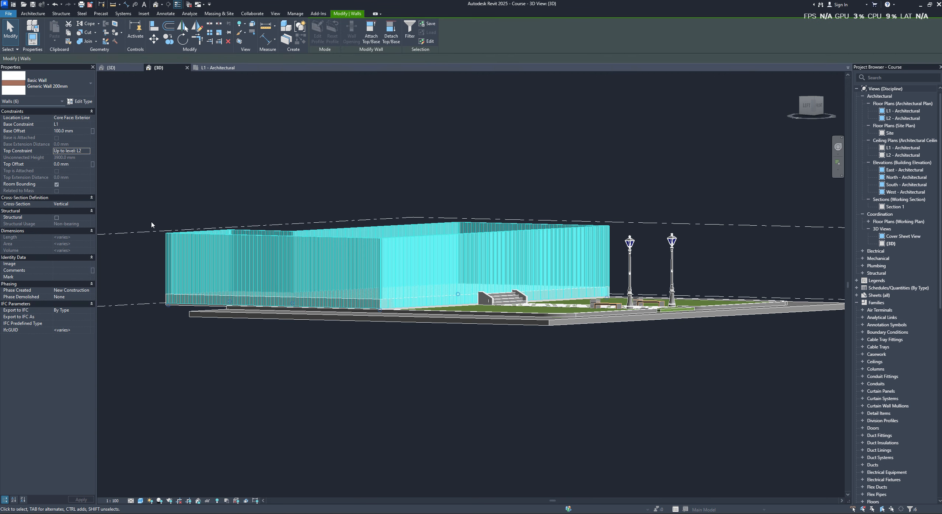
pyautogui.click(148, 232)
pyautogui.click(332, 173)
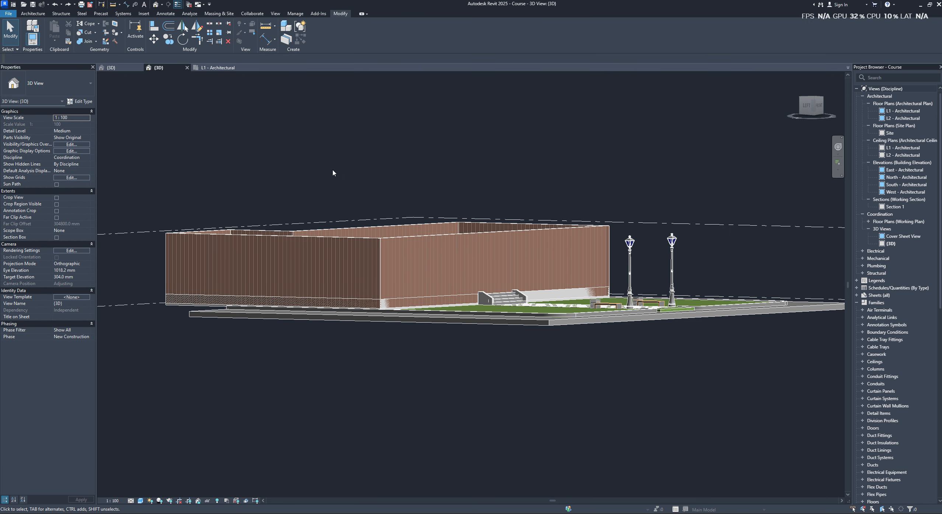
# - Switch the 3D view's visual style so the walls and floor show their material textures
pyautogui.keyDown('shift'); pyautogui.moveTo(332, 173); pyautogui.dragTo(598, 162, button='middle'); pyautogui.keyUp('shift')
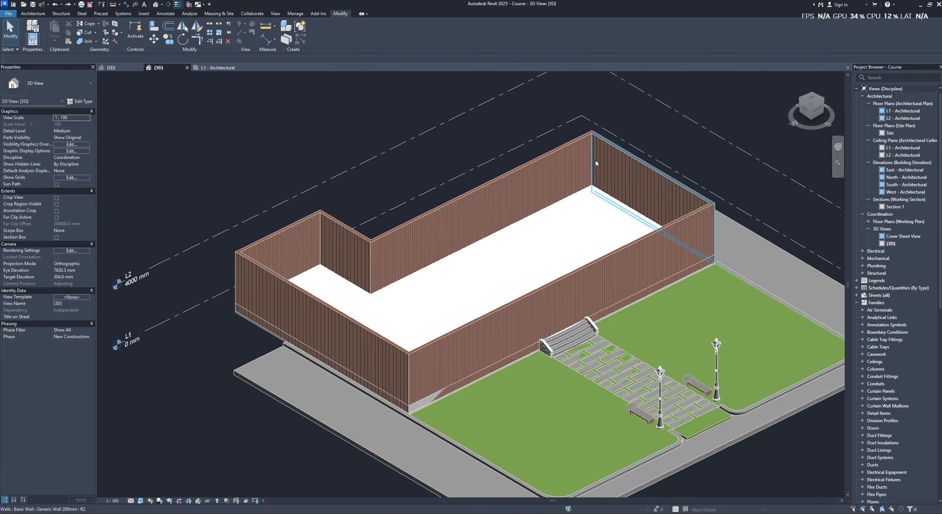
pyautogui.scroll(3, 483, 208)
pyautogui.keyDown('shift'); pyautogui.moveTo(483, 210); pyautogui.dragTo(517, 217, button='middle'); pyautogui.keyUp('shift')
pyautogui.scroll(-3, 336, 316)
pyautogui.scroll(5, 309, 326)
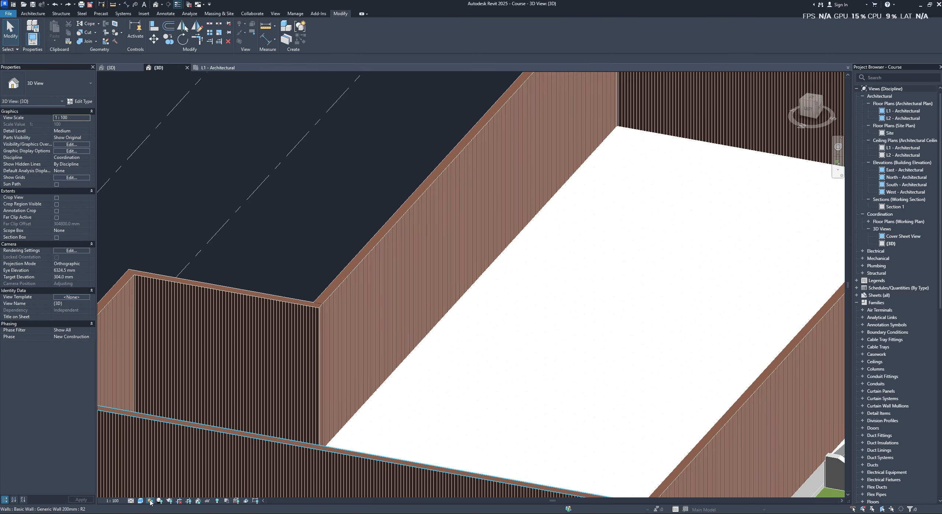
pyautogui.click(140, 501)
pyautogui.click(153, 492)
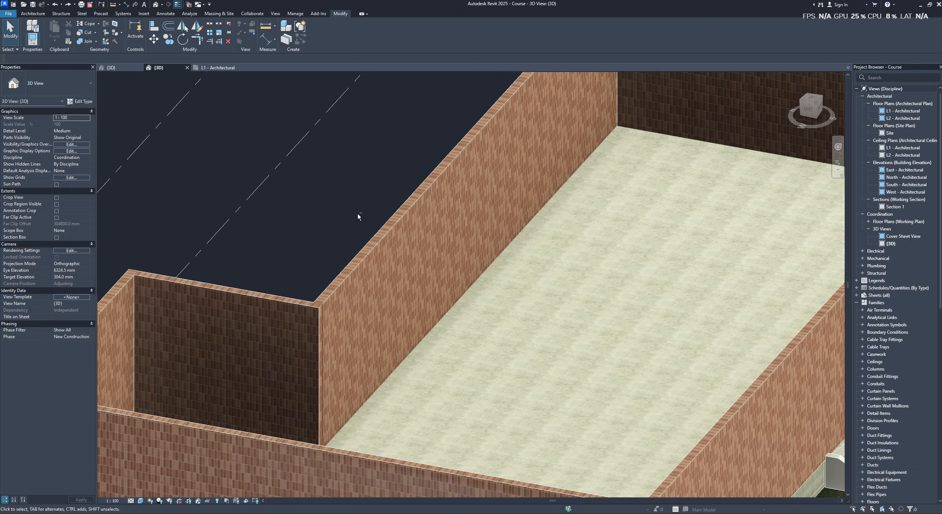
pyautogui.keyDown('shift'); pyautogui.moveTo(357, 214); pyautogui.dragTo(308, 236, button='middle'); pyautogui.keyUp('shift')
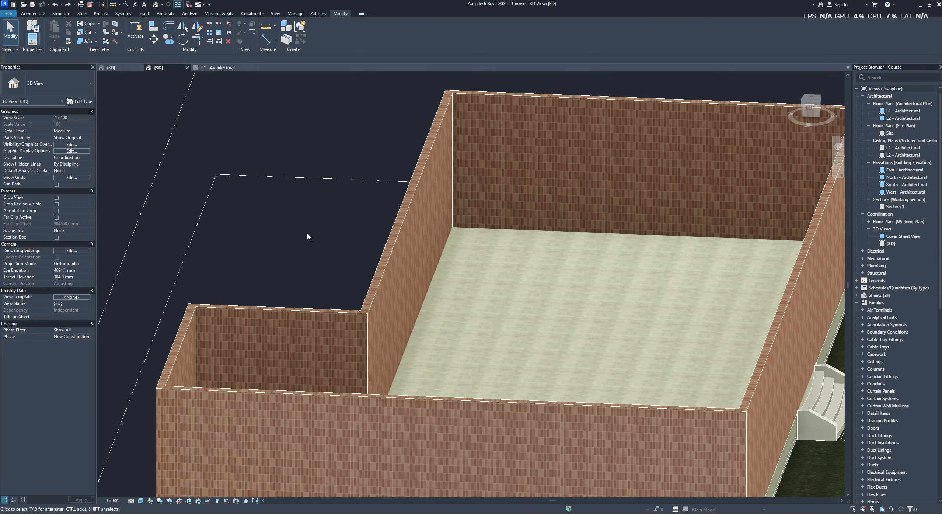
# - Open the Generic Wall 200mm type's structure and set the thickness of its Brick, Soldier Course layer to 100 mm
pyautogui.click(303, 333)
pyautogui.click(269, 209)
pyautogui.click(251, 332)
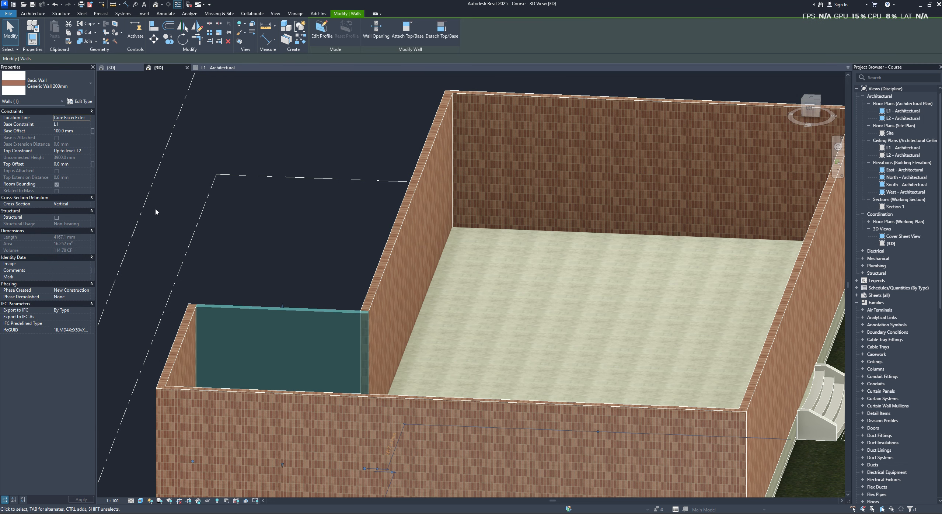
pyautogui.click(81, 101)
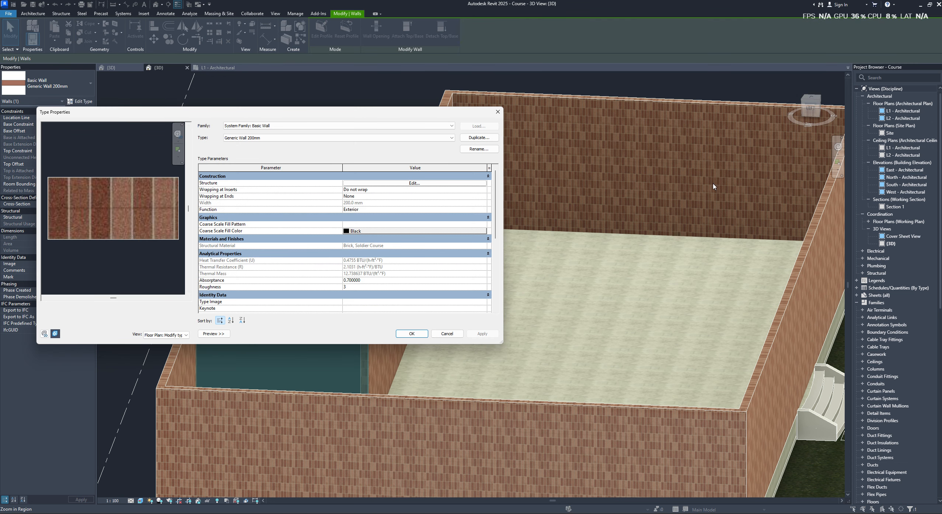
pyautogui.click(412, 183)
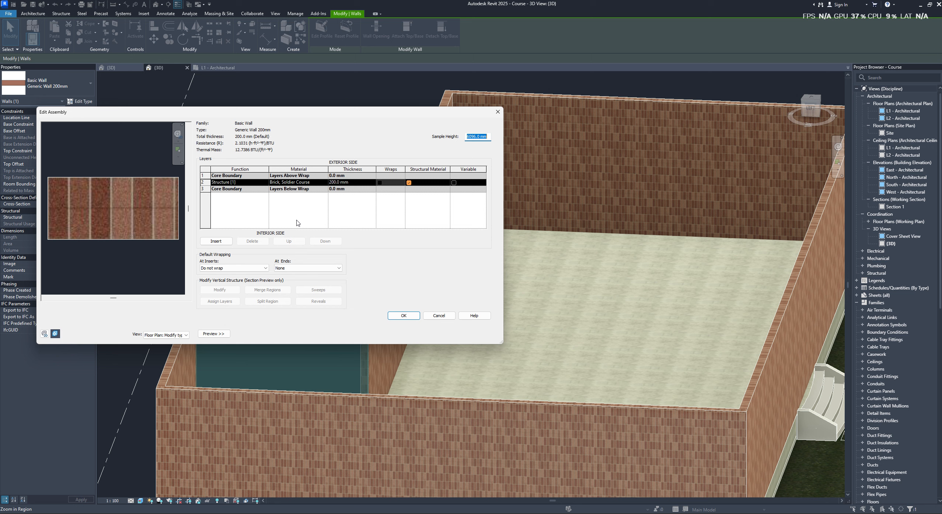
pyautogui.click(333, 182)
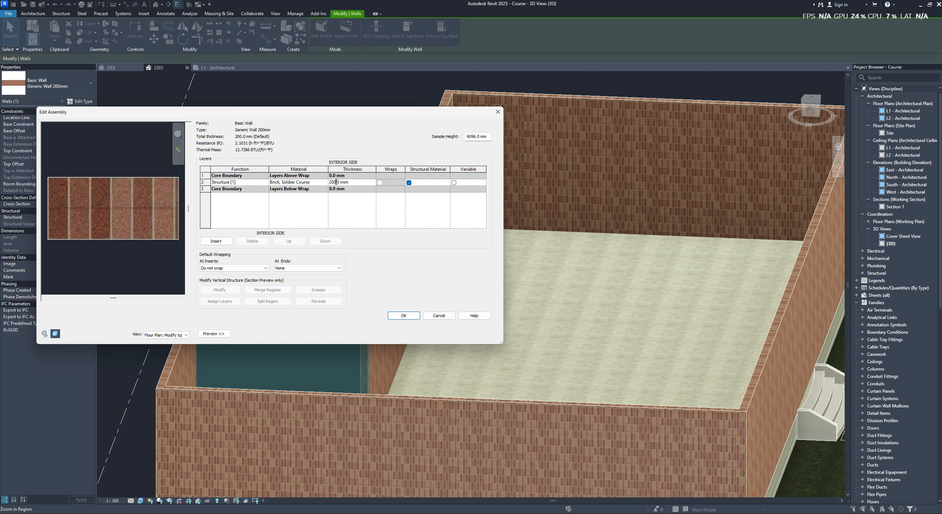
pyautogui.write('00')
pyautogui.click(328, 207)
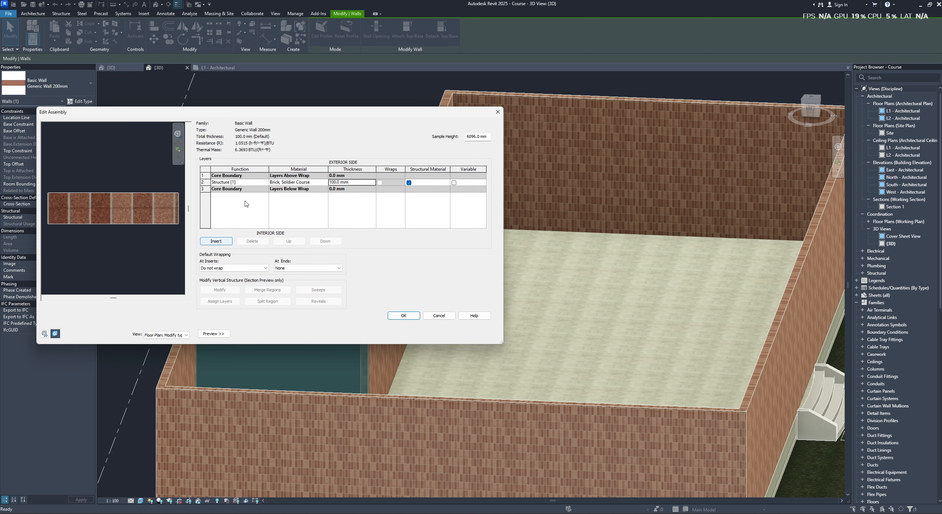
# - Insert a new structure layer on the interior side of the brick layer and try to enter gypsum as its material
pyautogui.click(221, 241)
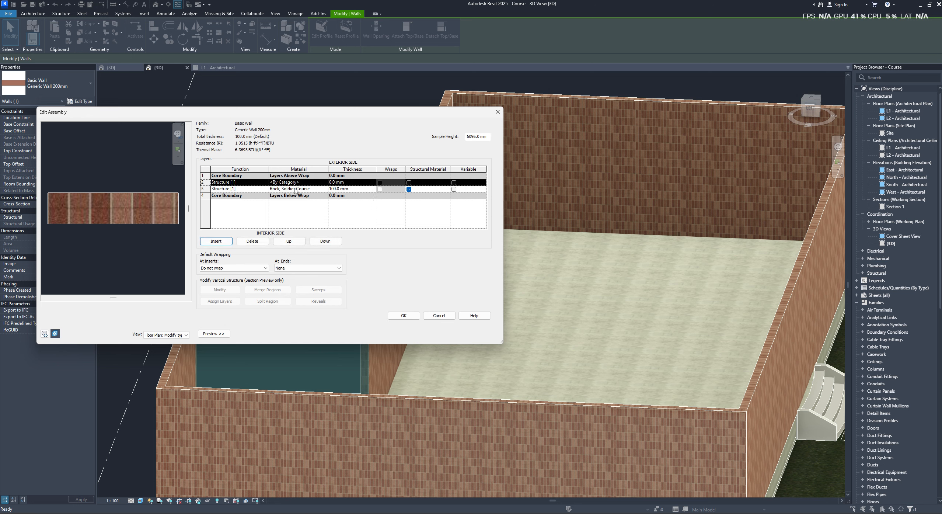
pyautogui.click(317, 242)
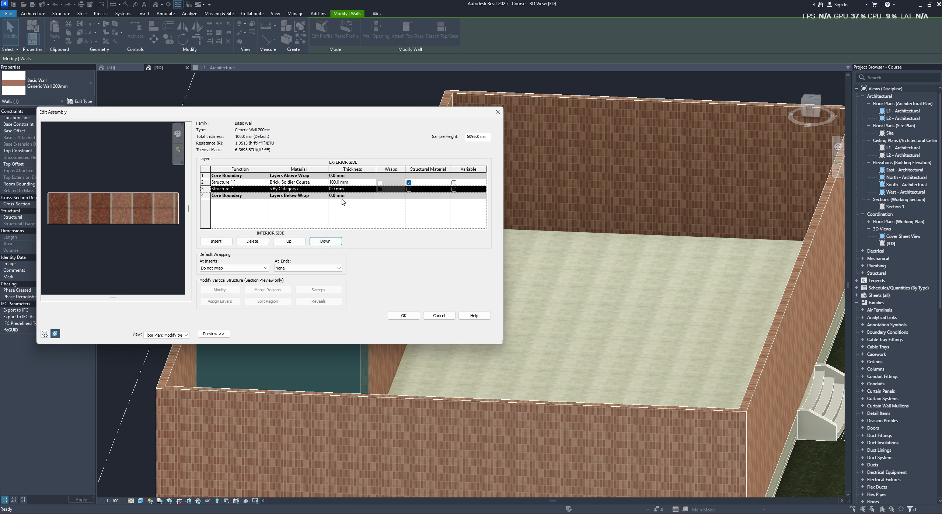
pyautogui.click(323, 190)
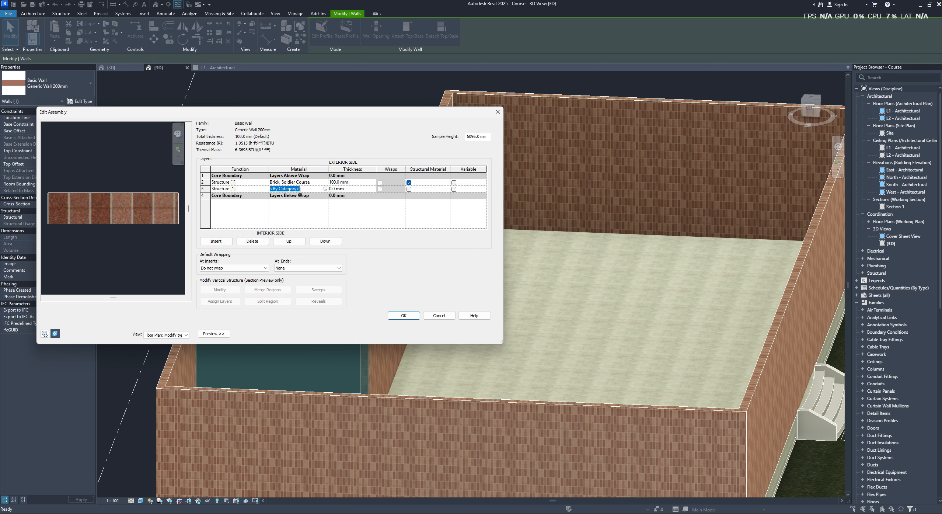
pyautogui.press('BackSpace')
pyautogui.click(432, 193)
pyautogui.click(509, 260)
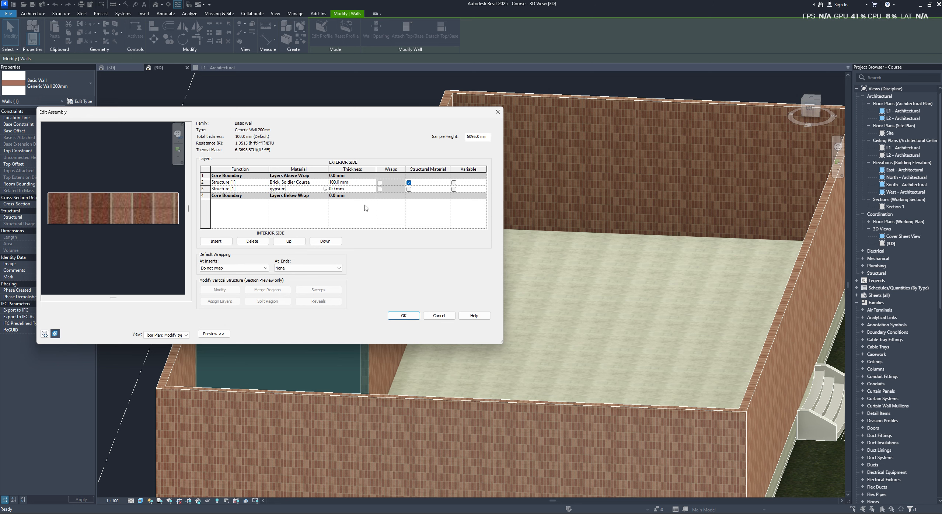
# - Find Gypsum Wall Board by searching the project materials for gyp and assign it to the new interior layer
pyautogui.click(325, 189)
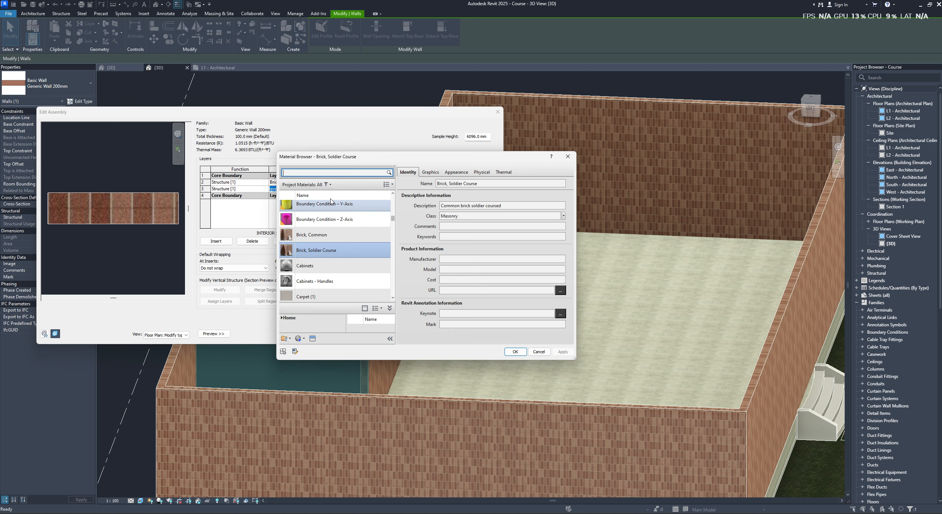
pyautogui.click(331, 174)
pyautogui.write('gyp')
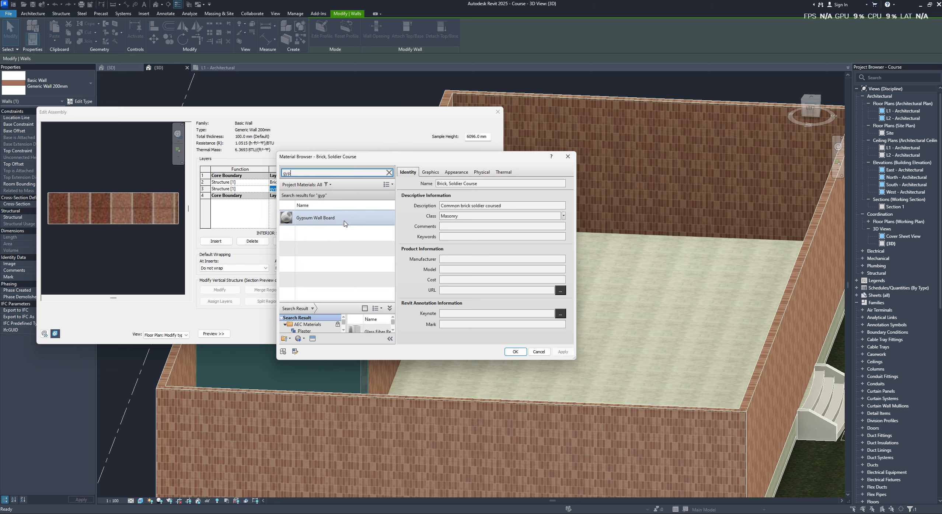
pyautogui.click(344, 221)
pyautogui.click(515, 352)
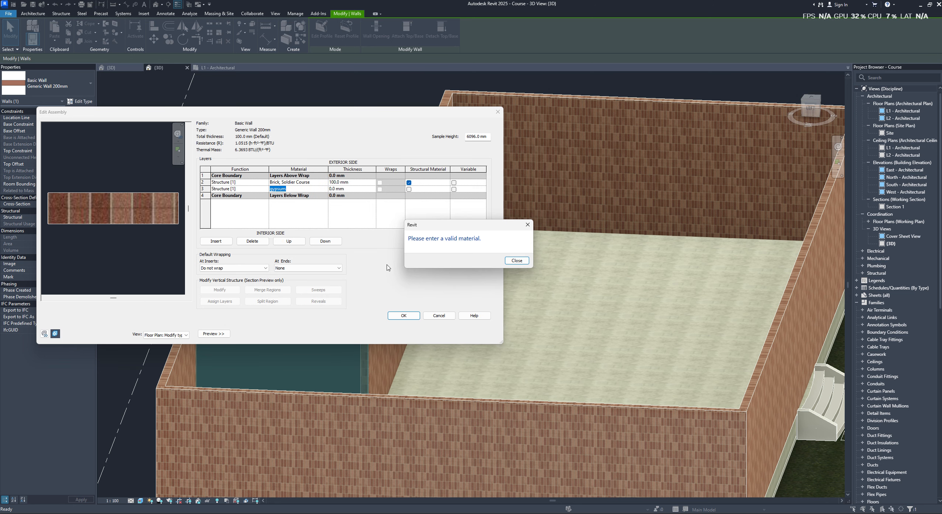
pyautogui.click(517, 260)
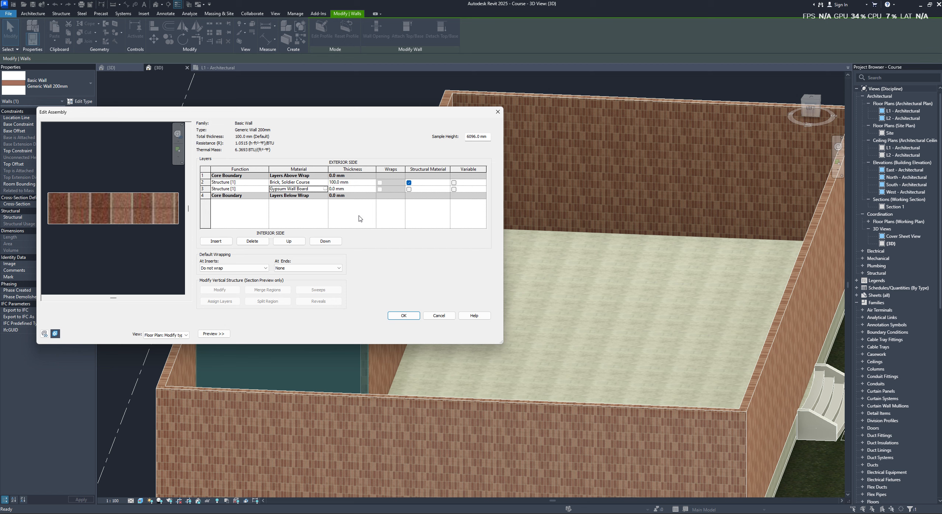
# - Review the Gypsum Wall Board material's identity, graphics, appearance, physical and thermal properties
pyautogui.click(326, 189)
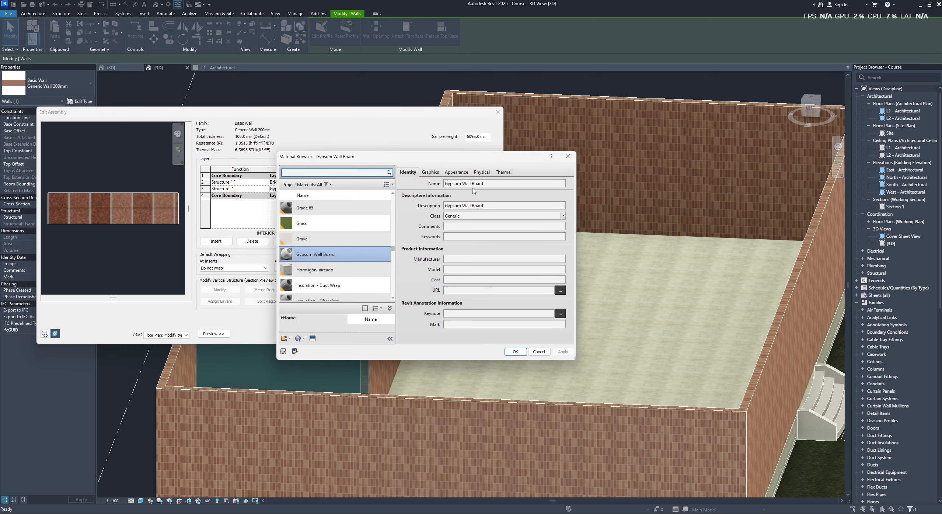
pyautogui.click(451, 174)
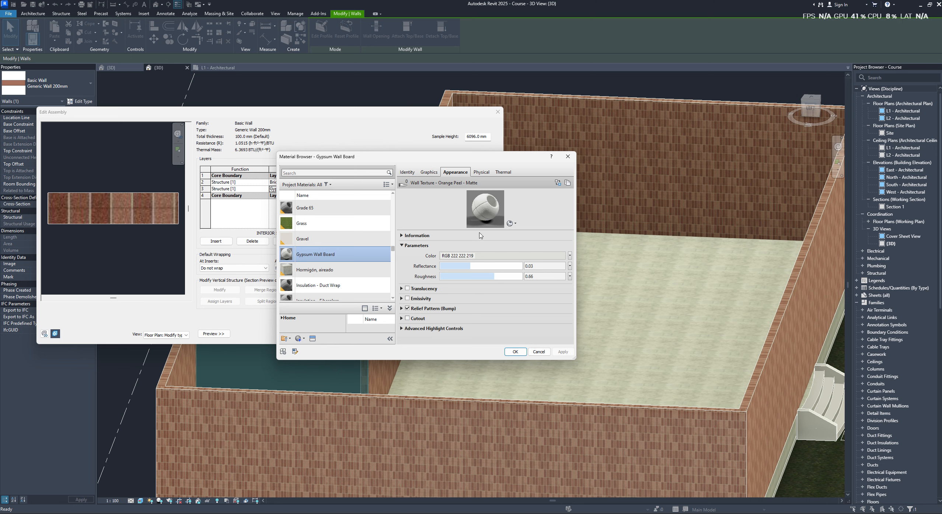
pyautogui.click(429, 172)
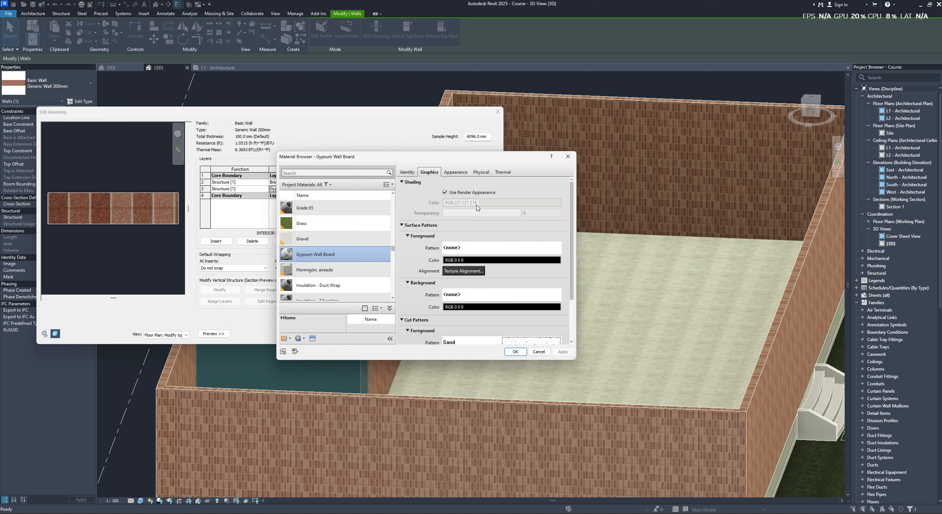
pyautogui.click(455, 172)
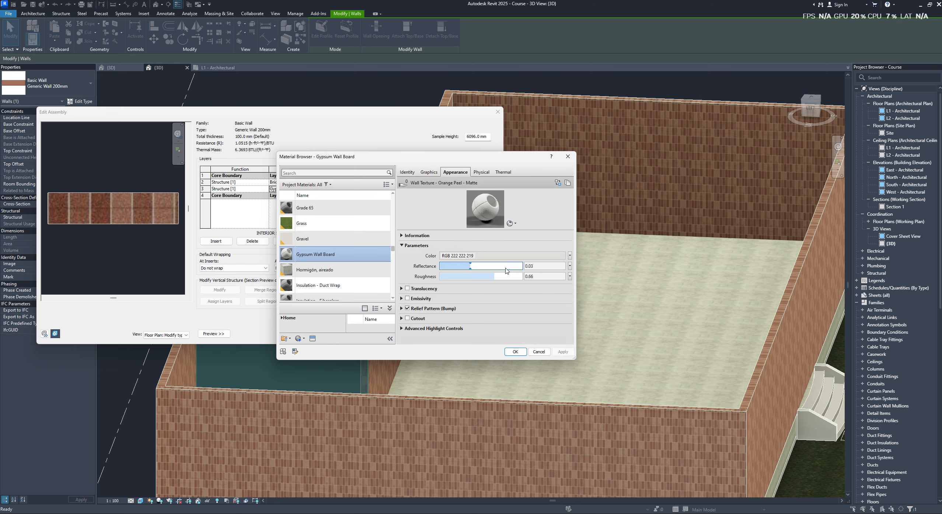
pyautogui.click(409, 172)
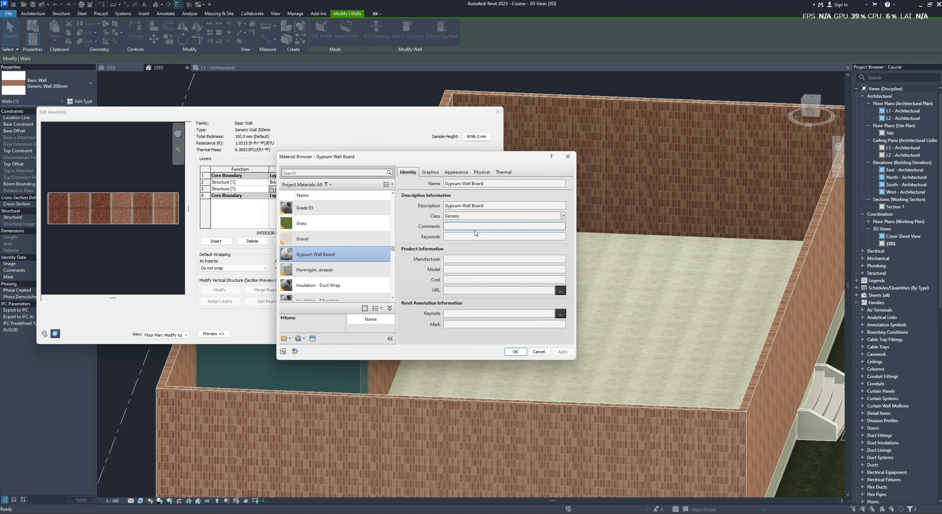
pyautogui.click(481, 172)
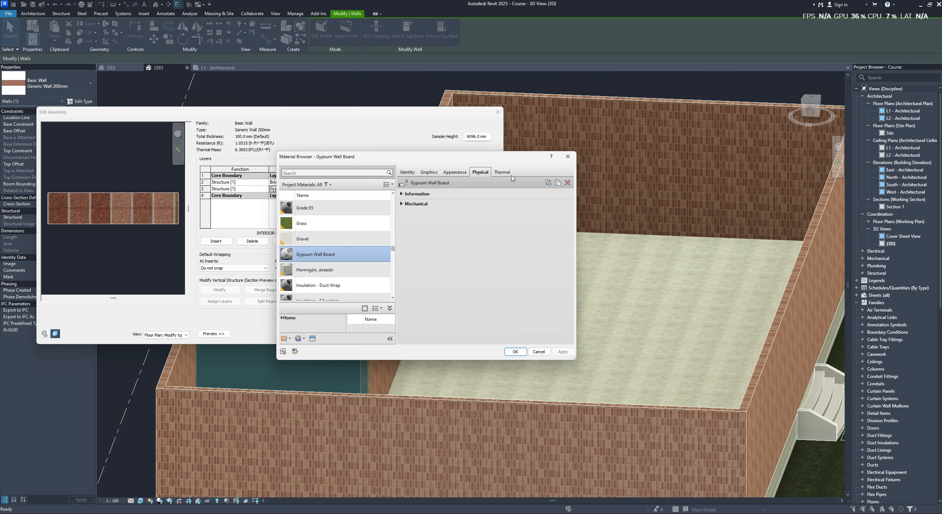
pyautogui.click(503, 172)
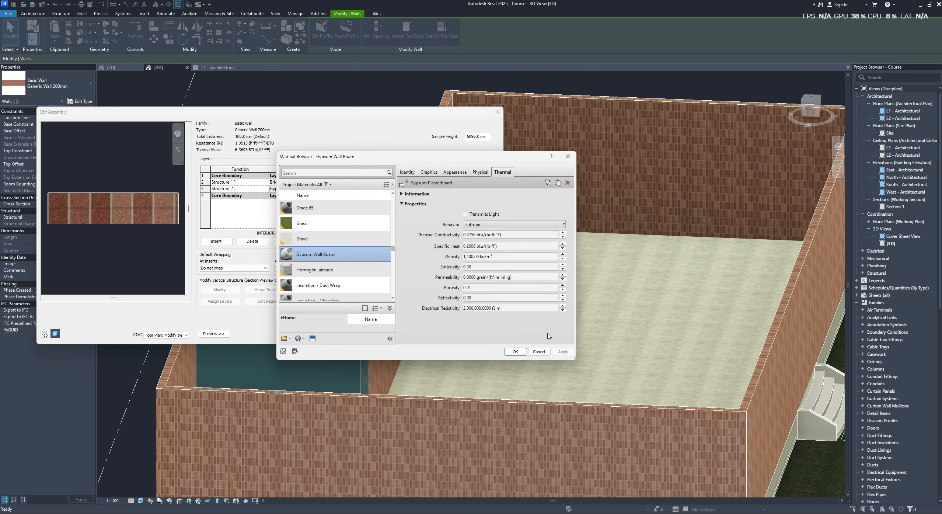
pyautogui.click(515, 352)
# - Set the Gypsum Wall Board layer's thickness to 100 mm and apply the wall type changes
pyautogui.click(404, 316)
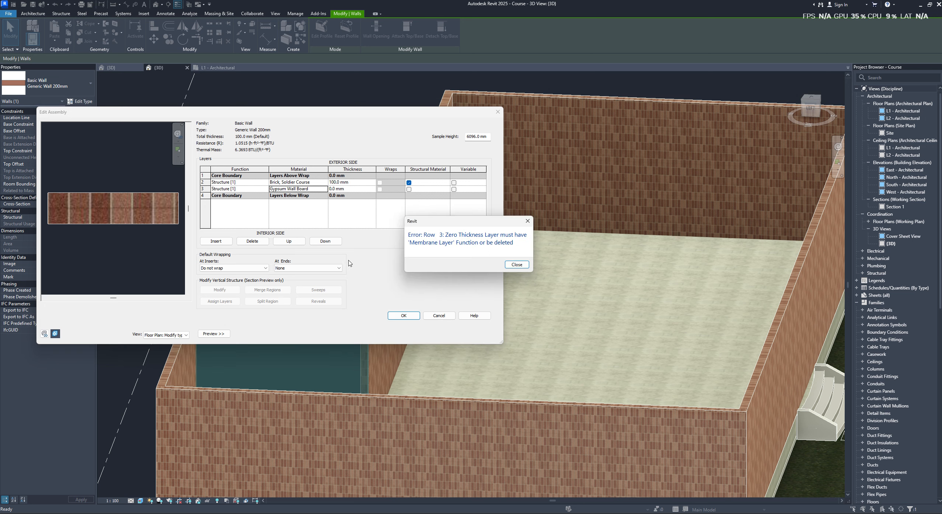
pyautogui.click(523, 265)
pyautogui.click(332, 190)
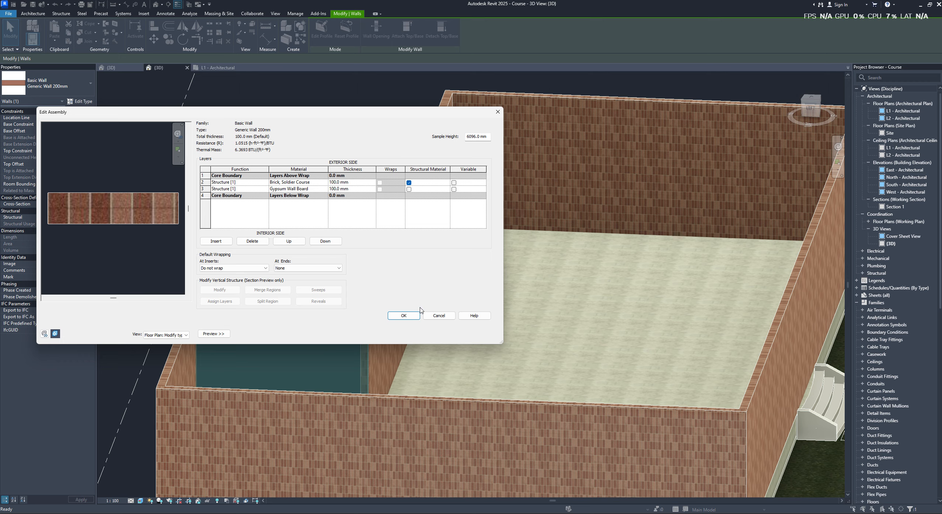
pyautogui.click(404, 316)
pyautogui.click(468, 334)
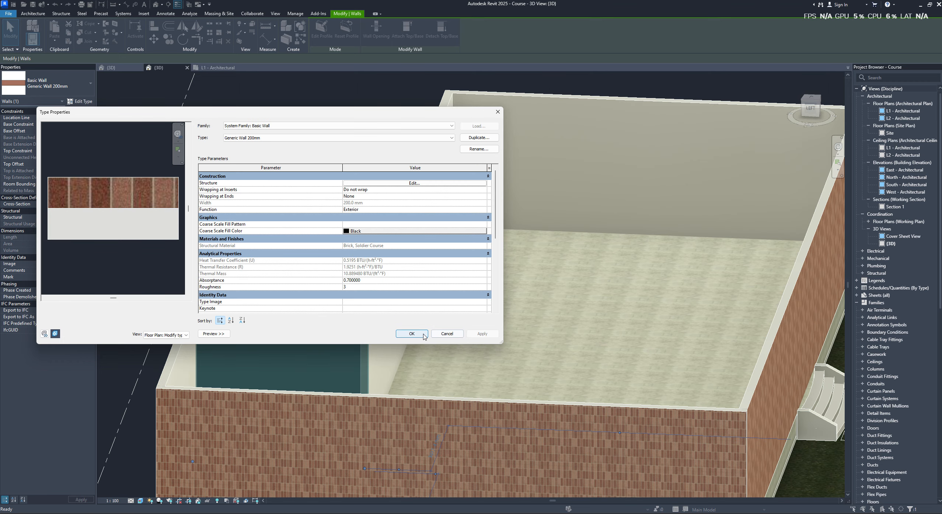
pyautogui.click(422, 334)
# - Change the exterior brick layer's material in the Generic Wall 200mm structure to Brick, Common and apply it to the walls
pyautogui.keyDown('shift'); pyautogui.moveTo(305, 255); pyautogui.dragTo(542, 396, button='middle'); pyautogui.keyUp('shift')
pyautogui.scroll(5, 546, 395)
pyautogui.scroll(2, 549, 393)
pyautogui.click(533, 331)
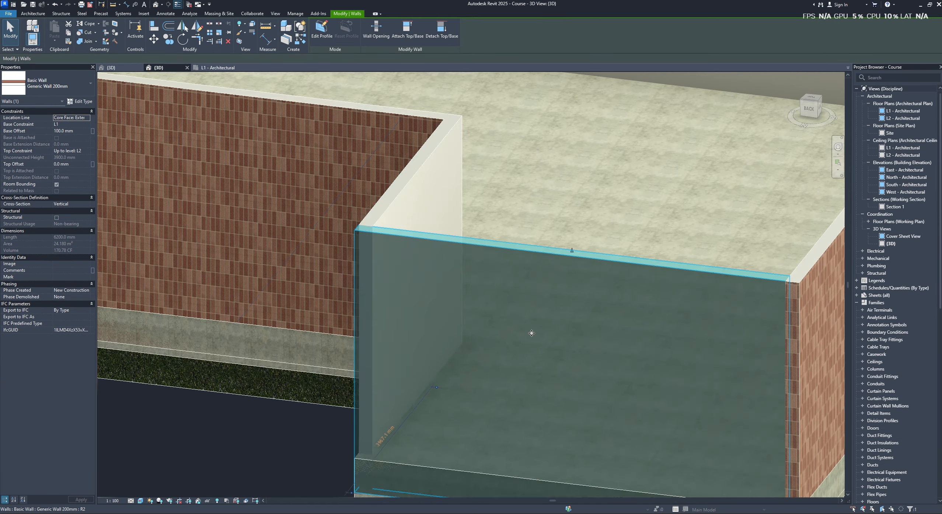
pyautogui.scroll(3, 532, 331)
pyautogui.press('Escape')
pyautogui.click(261, 309)
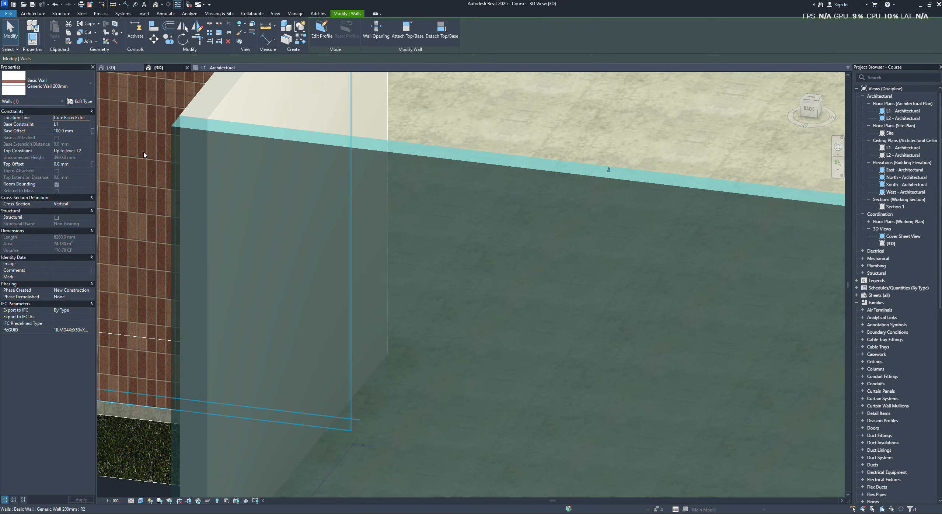
pyautogui.click(79, 101)
pyautogui.click(395, 183)
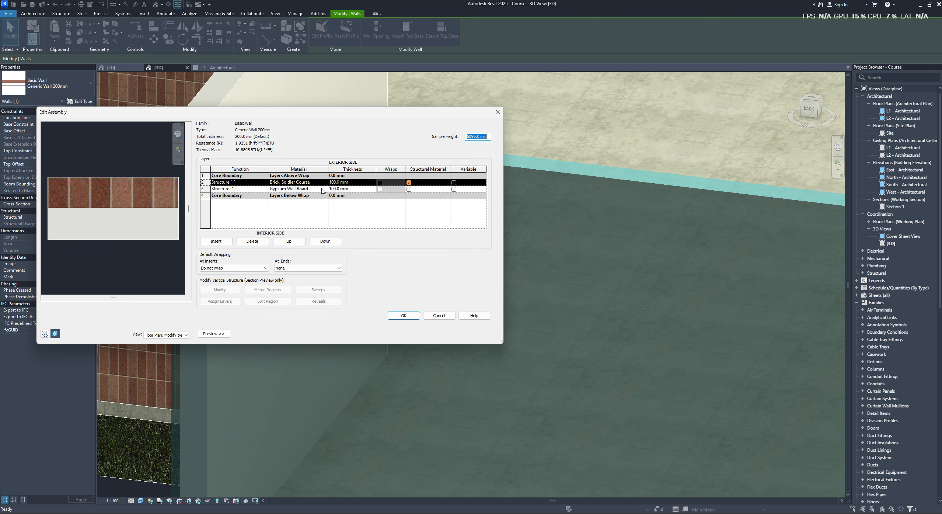
pyautogui.click(325, 182)
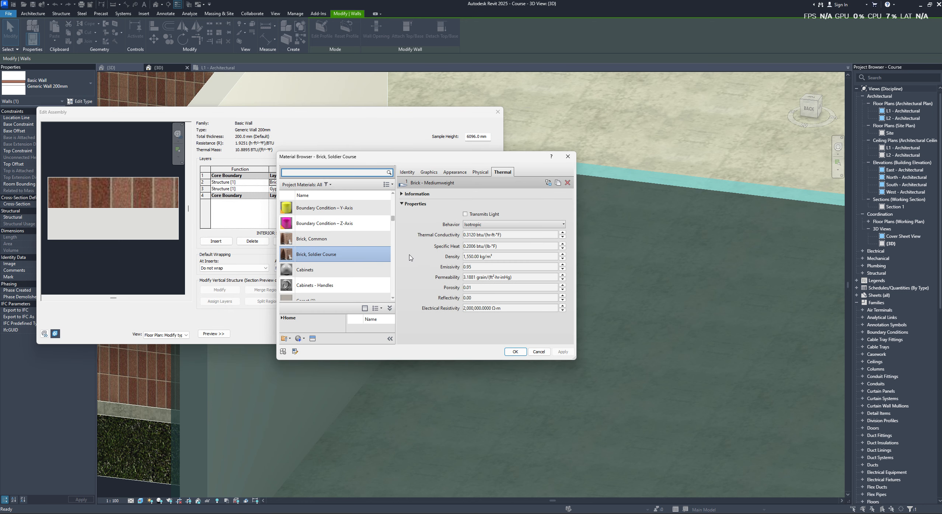
pyautogui.click(354, 239)
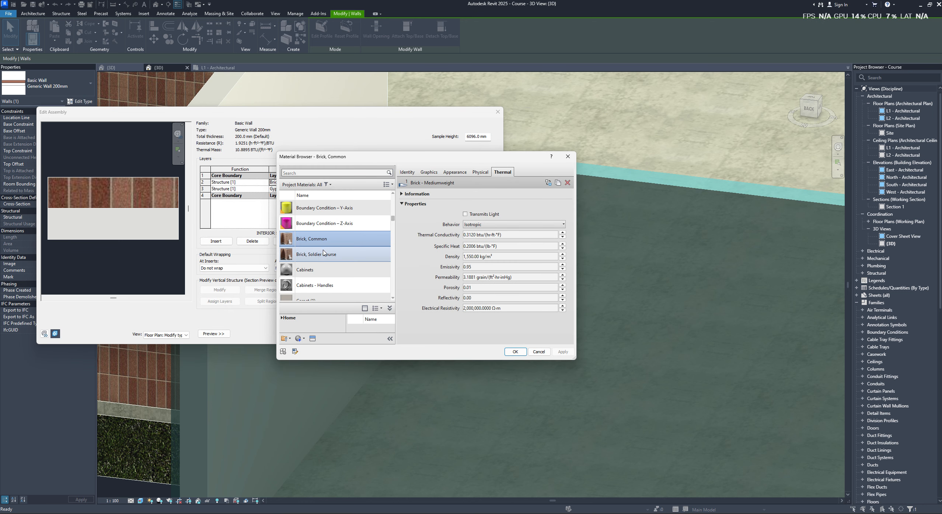
pyautogui.click(455, 172)
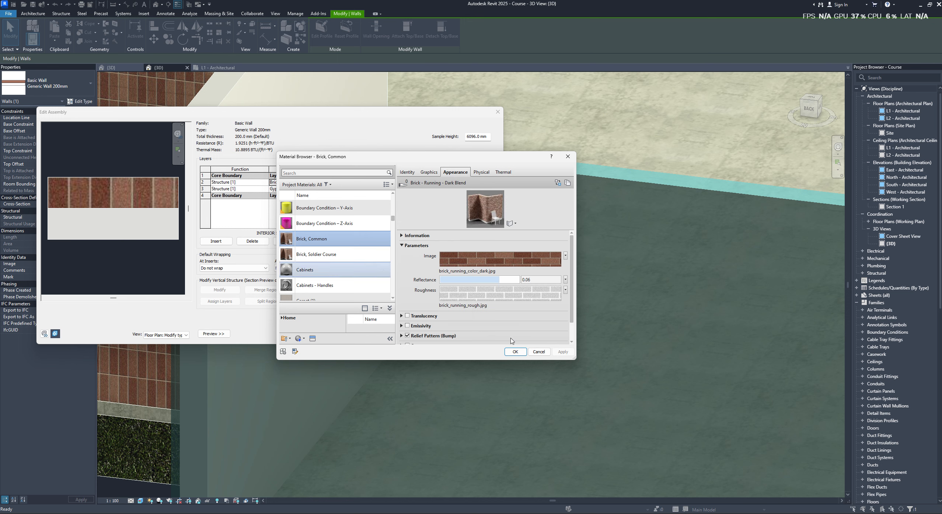
pyautogui.click(516, 351)
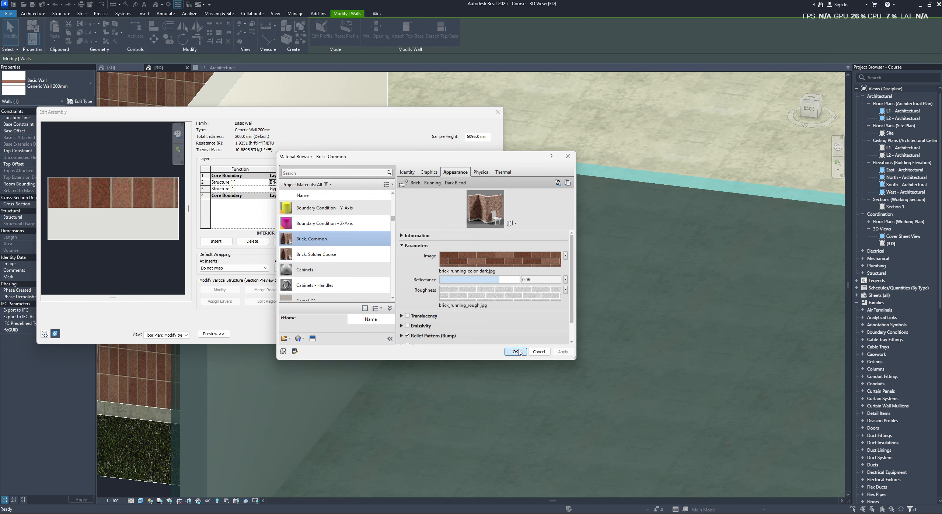
pyautogui.click(404, 315)
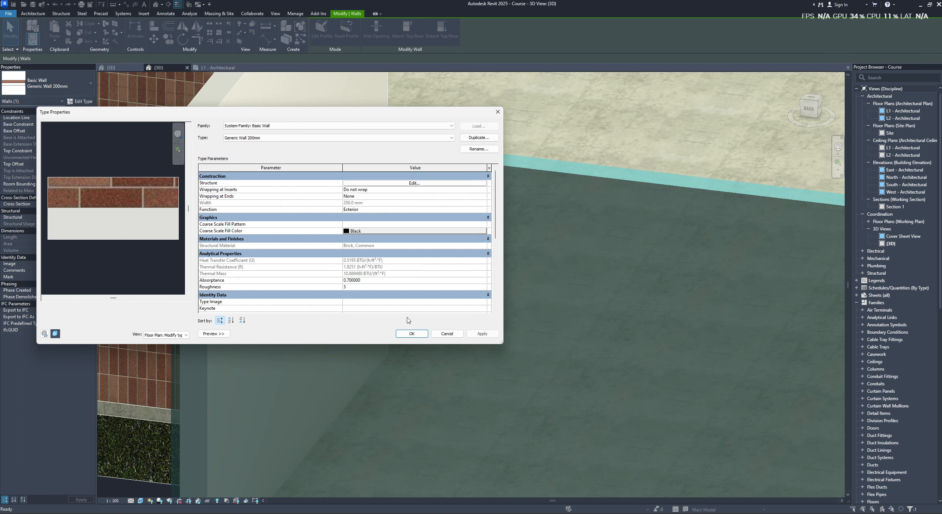
pyautogui.click(412, 334)
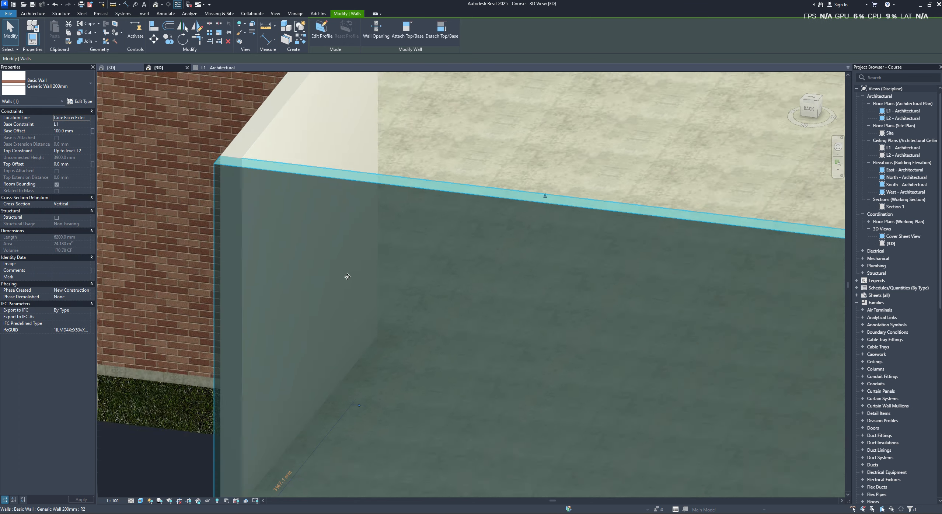
# - Open the brick_running_color_dark.jpg texture used by the Brick, Common layer of the Generic Wall 200mm type for editing
pyautogui.scroll(-3, 347, 276)
pyautogui.scroll(3, 399, 257)
pyautogui.scroll(2, 206, 269)
pyautogui.click(206, 269)
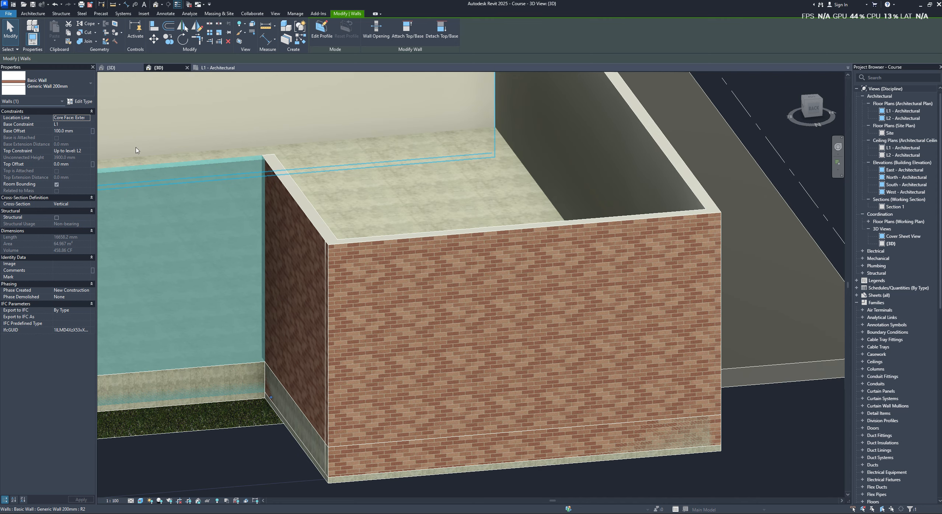
pyautogui.click(82, 101)
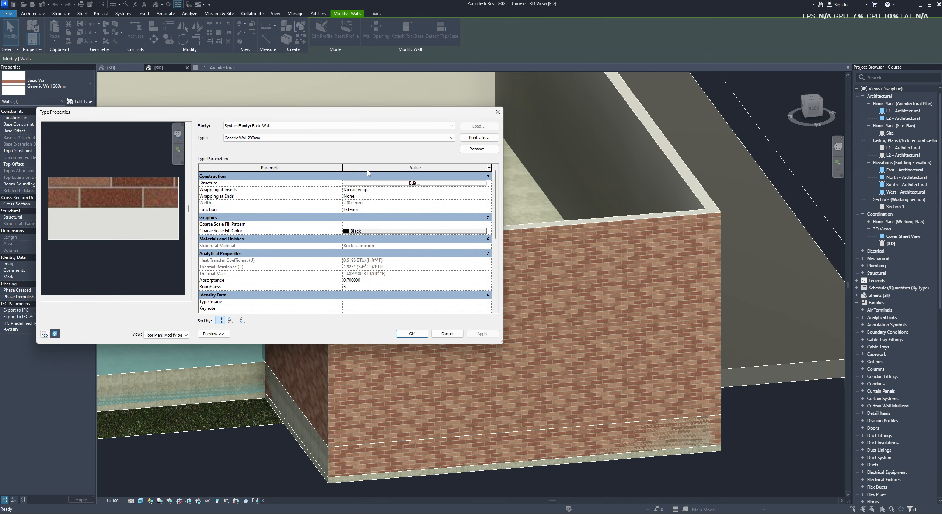
pyautogui.click(383, 183)
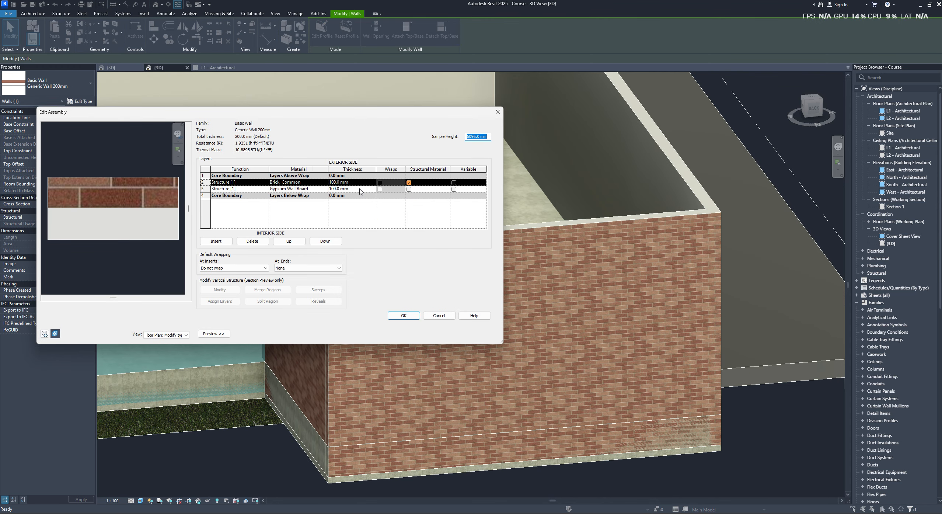
pyautogui.click(324, 185)
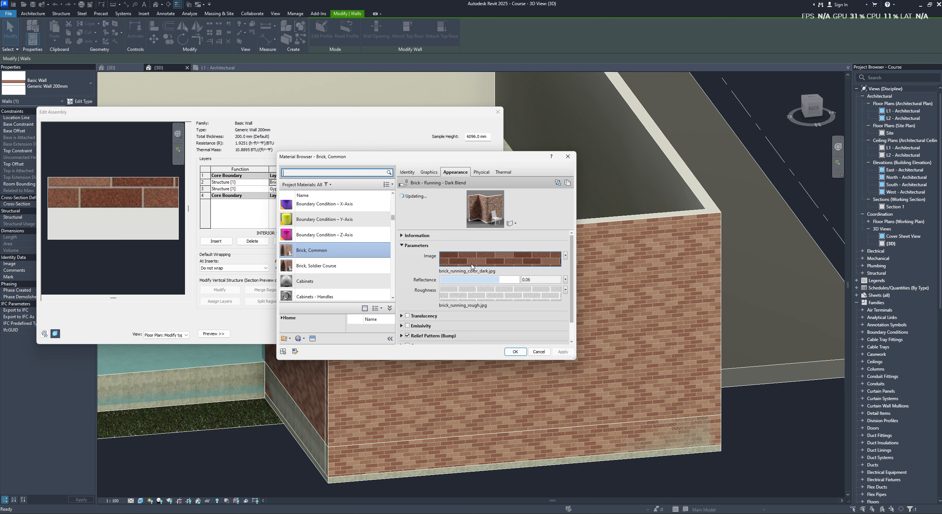
pyautogui.click(492, 261)
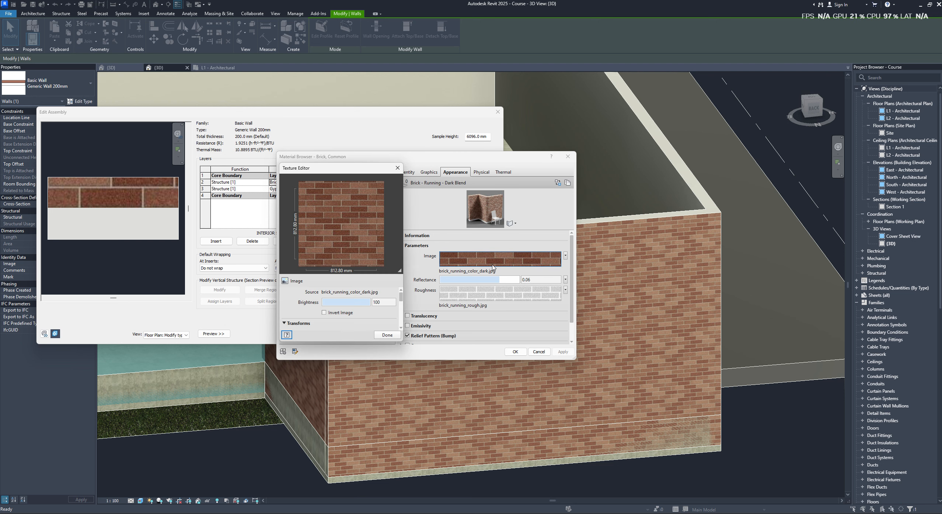
# - Try a lower brightness and an inverted image on the brick texture, restoring brightness 100 and the uninverted image
pyautogui.moveTo(338, 302); pyautogui.dragTo(374, 312)
pyautogui.click(386, 302)
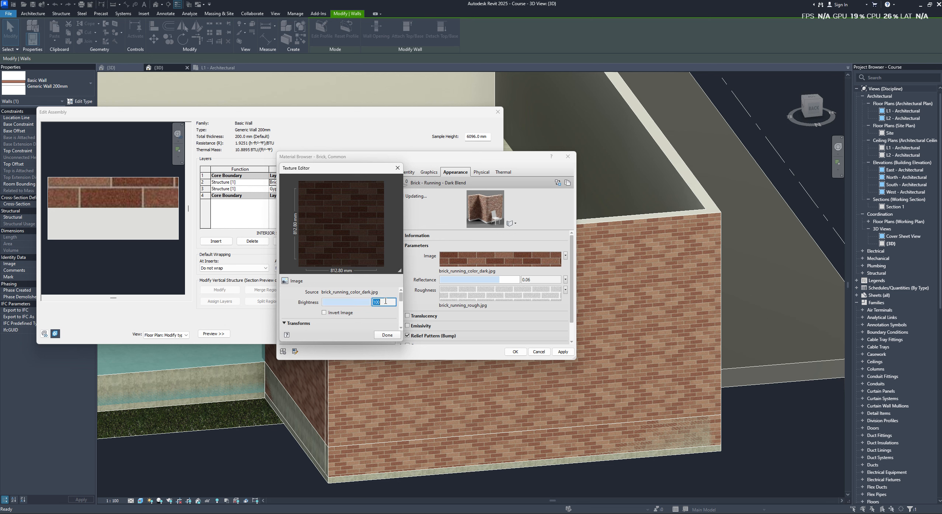
pyautogui.click(345, 313)
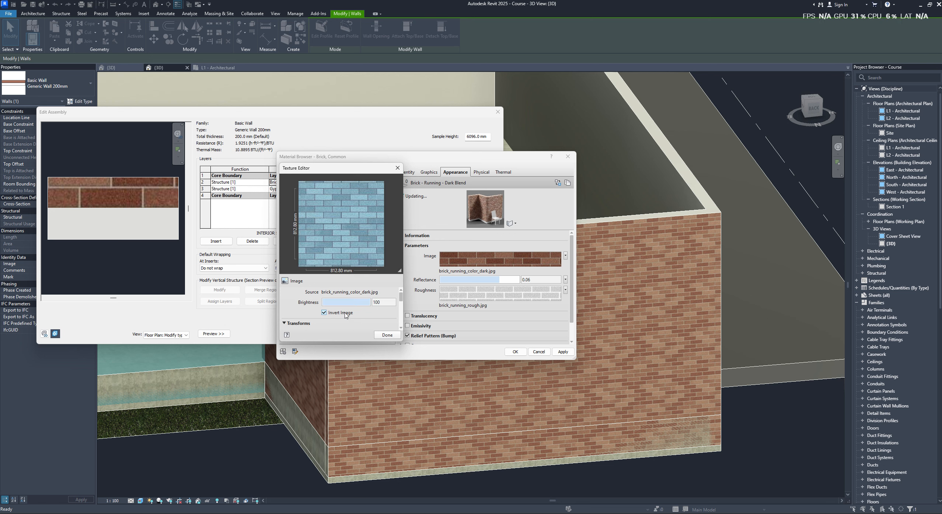
pyautogui.click(345, 313)
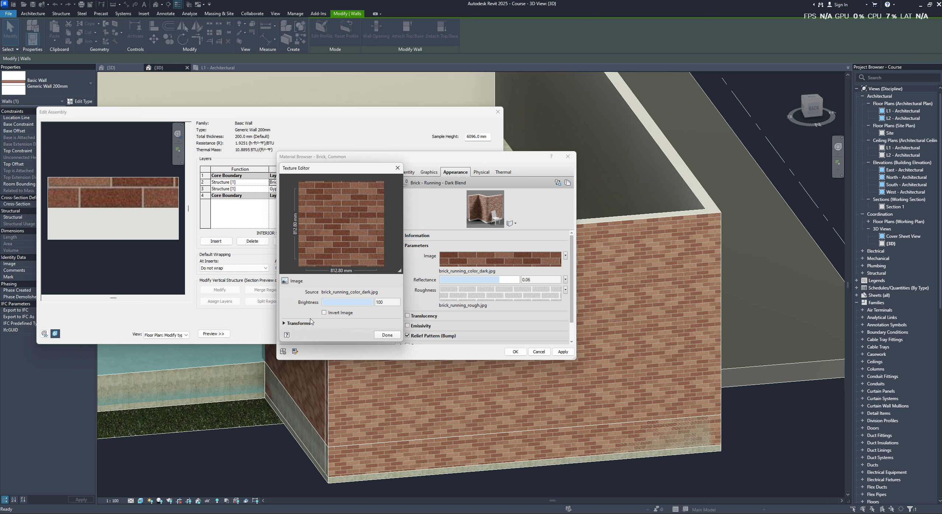
# - Set the brick texture's sample size to 1000.80 mm in width and height in its Transforms settings
pyautogui.click(300, 323)
pyautogui.scroll(-3, 350, 313)
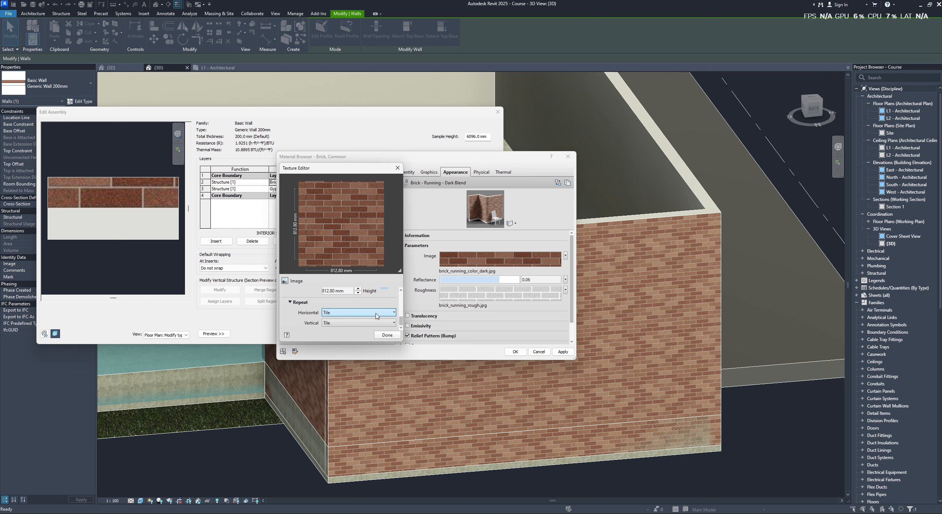
pyautogui.moveTo(402, 344); pyautogui.dragTo(419, 427)
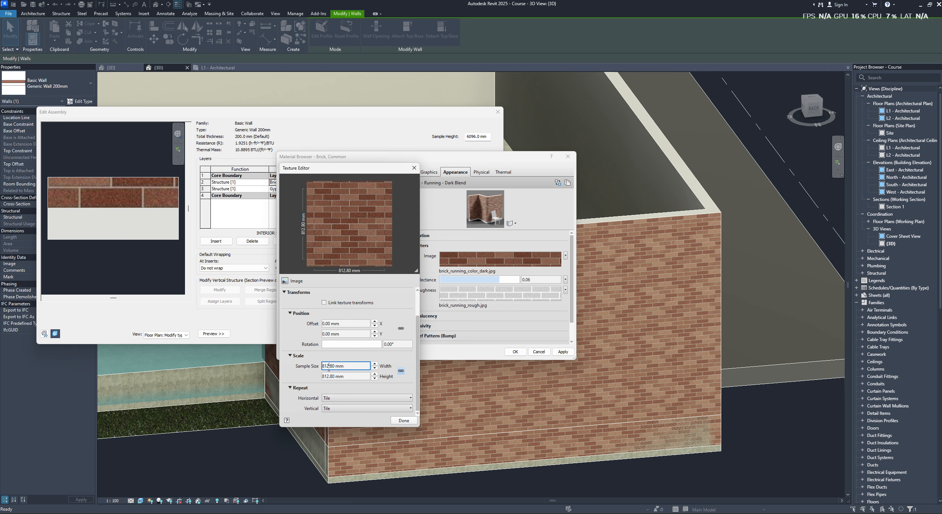
pyautogui.write('000')
# - Adjust the texture's height with the scale unlinked, relink width and height at 1000.78 mm, and finish the texture edit
pyautogui.moveTo(331, 376); pyautogui.dragTo(328, 377)
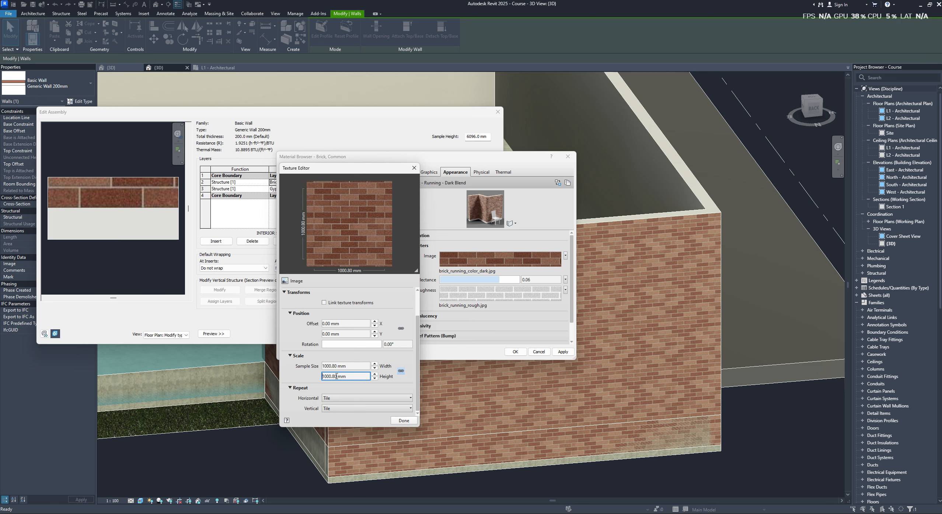
pyautogui.click(402, 371)
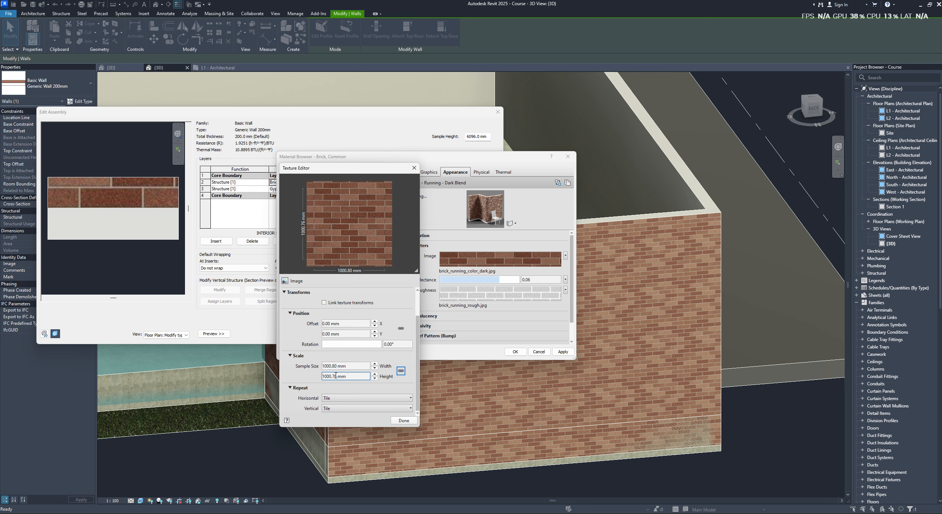
pyautogui.click(375, 379)
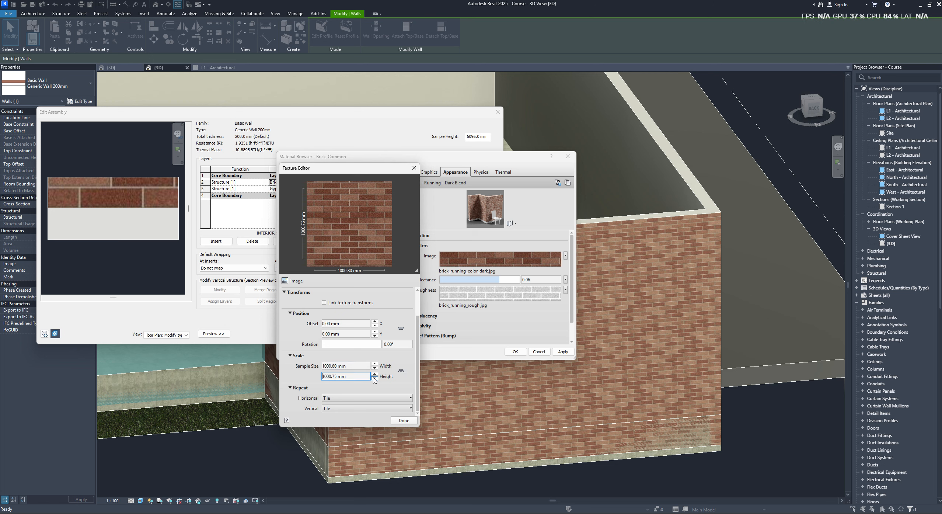
pyautogui.click(401, 370)
pyautogui.click(375, 375)
pyautogui.click(403, 421)
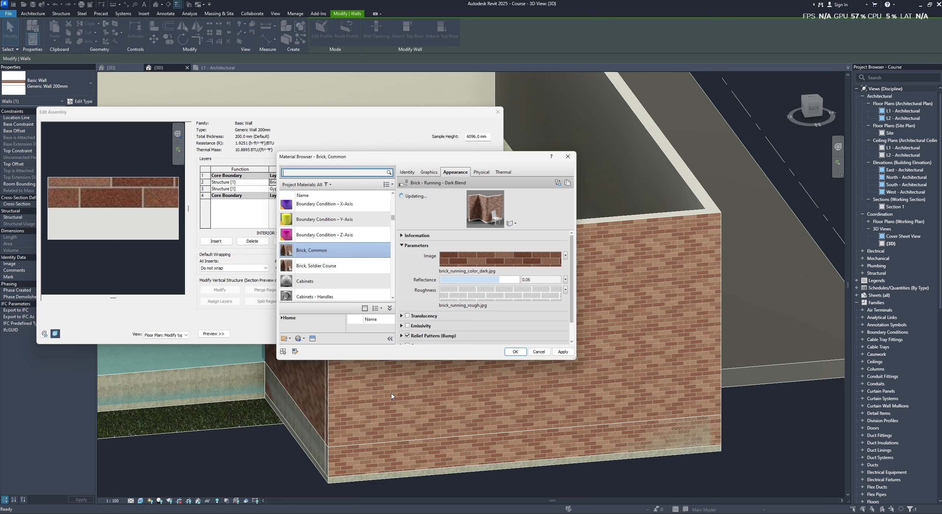
# - Apply the Brick, Common appearance change and confirm the Generic Wall 200mm structure and type
pyautogui.click(557, 353)
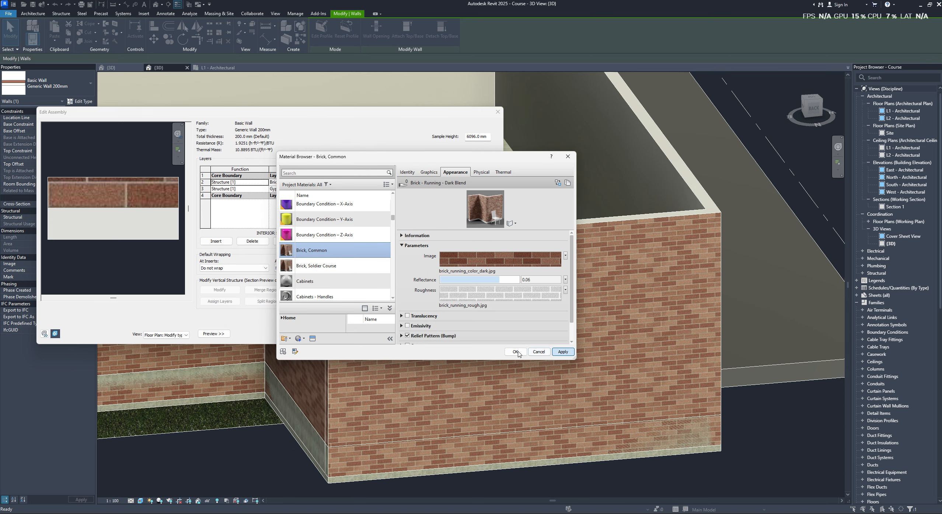
pyautogui.click(516, 352)
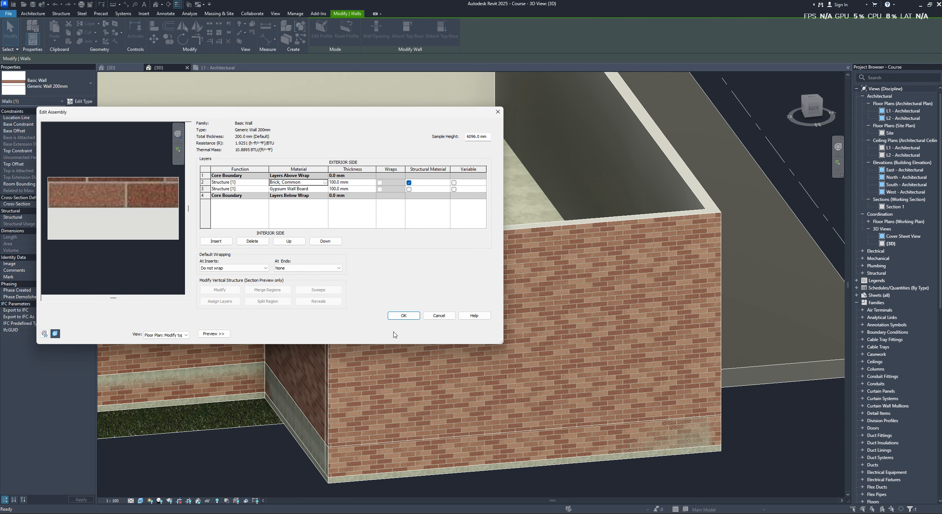
pyautogui.click(400, 318)
pyautogui.click(413, 334)
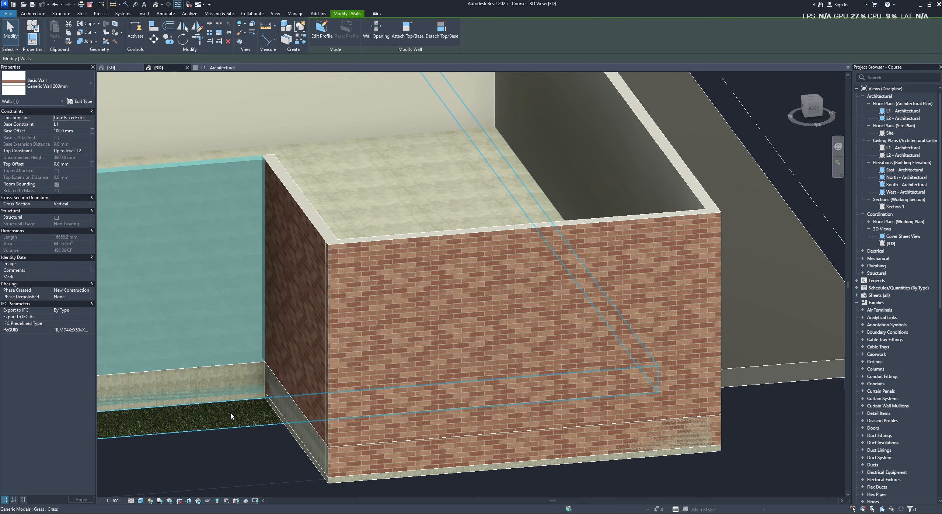
# - Inspect the rescaled brick pattern on the exterior walls from several sides of the house
pyautogui.scroll(-1, 288, 374)
pyautogui.moveTo(287, 373); pyautogui.dragTo(385, 347, button='middle')
pyautogui.click(374, 459)
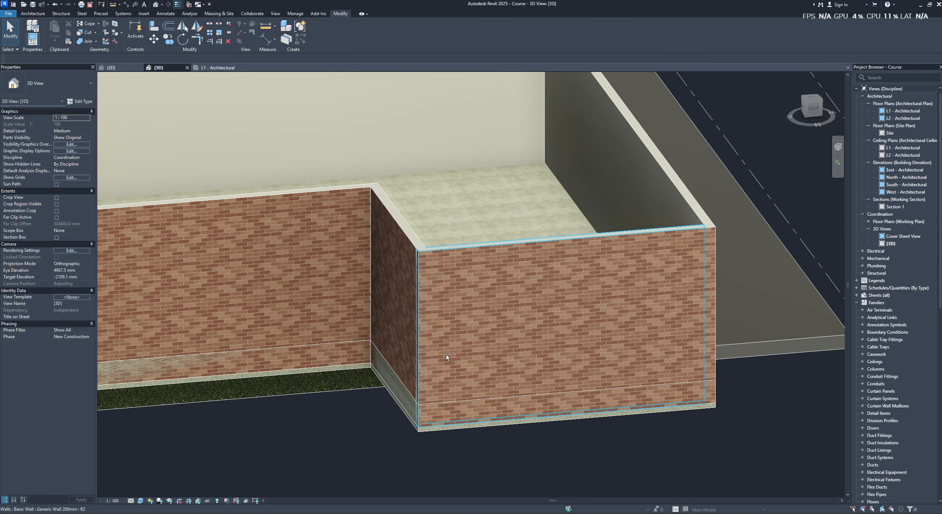
pyautogui.keyDown('shift'); pyautogui.moveTo(446, 354); pyautogui.dragTo(315, 356, button='middle'); pyautogui.keyUp('shift')
pyautogui.click(357, 313)
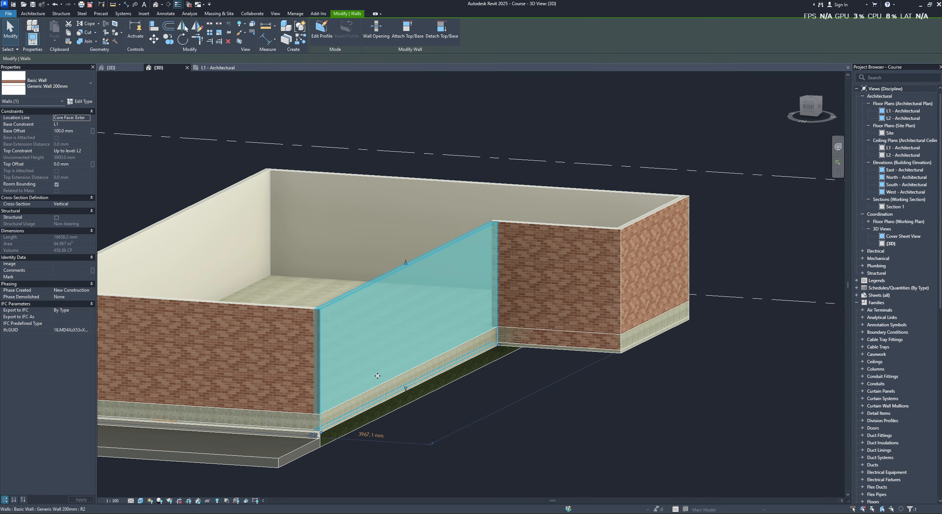
pyautogui.moveTo(349, 350)
pyautogui.keyDown('shift'); pyautogui.mouseDown(button='middle')
pyautogui.moveTo(336, 379)
pyautogui.moveTo(314, 382)
pyautogui.moveTo(408, 358)
pyautogui.moveTo(467, 402)
pyautogui.moveTo(508, 343)
pyautogui.moveTo(602, 313)
pyautogui.mouseUp(button='middle'); pyautogui.keyUp('shift')
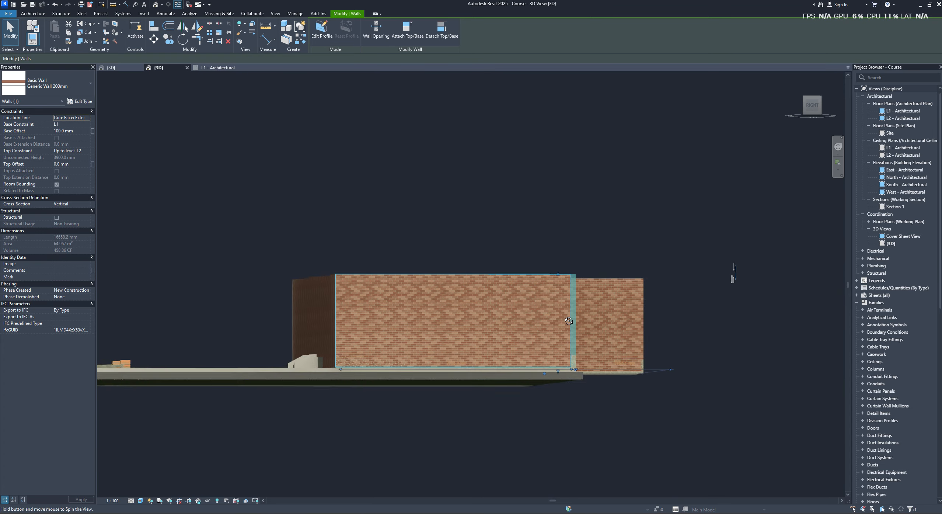
# - Select all the exterior walls of the house and view them straight on from the Right side
pyautogui.moveTo(677, 314); pyautogui.dragTo(289, 328)
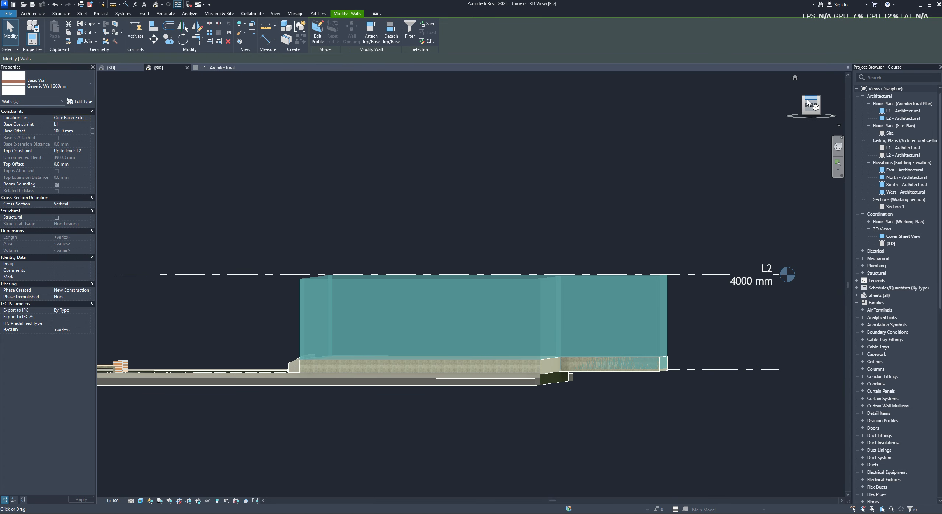
pyautogui.click(807, 99)
pyautogui.click(812, 112)
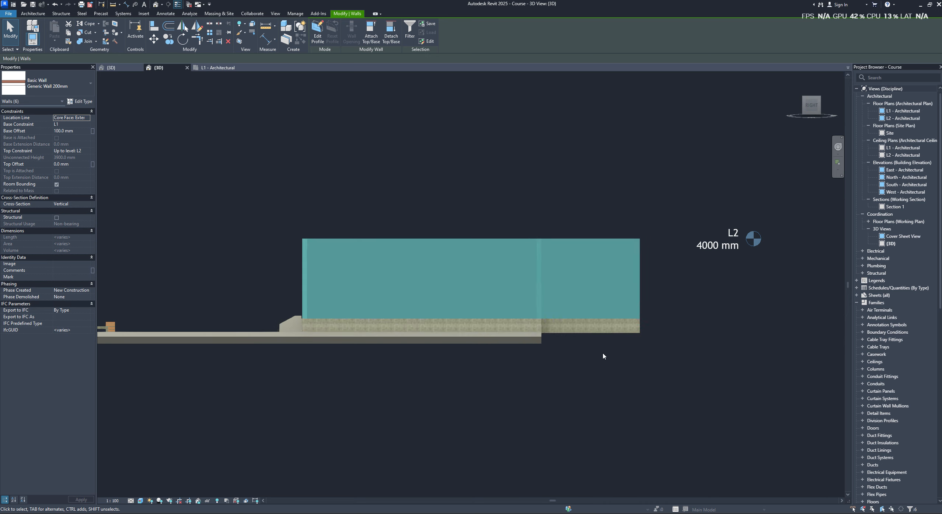
pyautogui.click(598, 372)
pyautogui.click(351, 291)
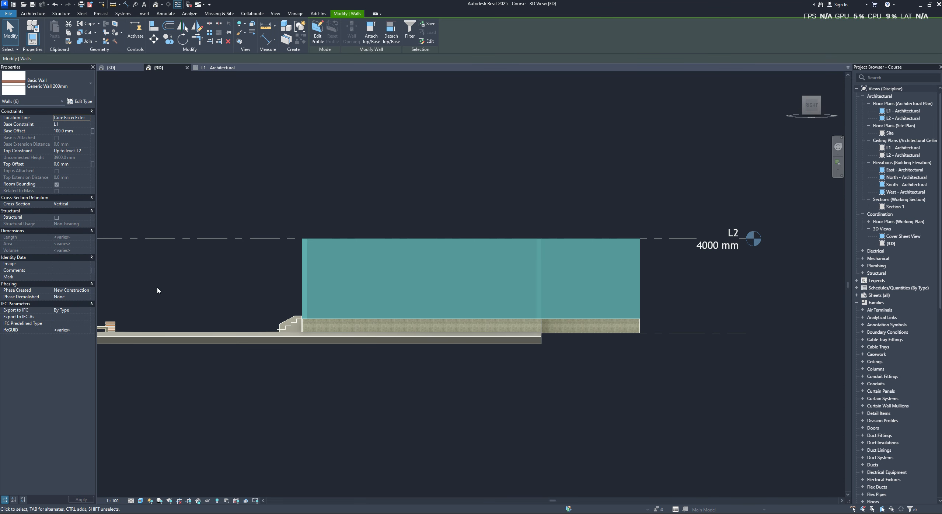
# - Check the level choices for the selected walls' Base Constraint, keeping L1
pyautogui.click(88, 124)
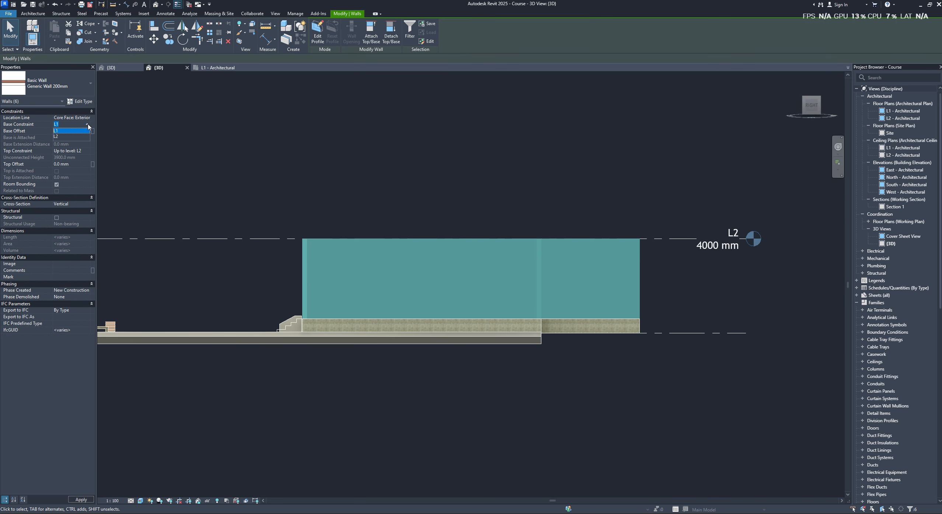
pyautogui.click(88, 126)
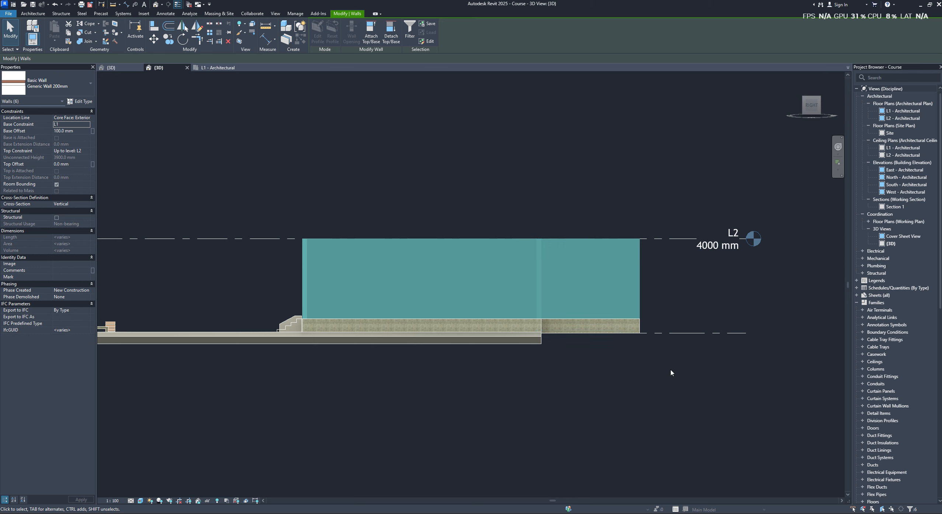
pyautogui.moveTo(131, 238); pyautogui.dragTo(246, 235, button='middle')
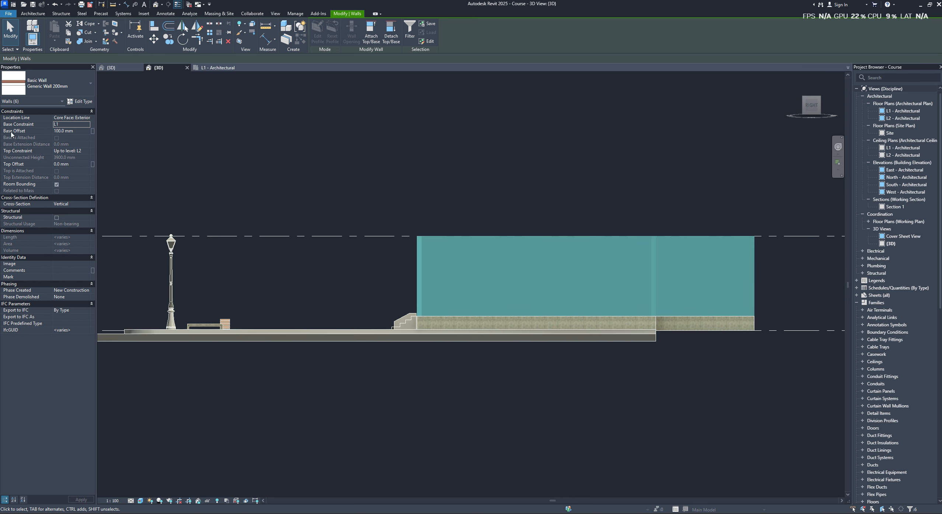
# - Select the L1 level line at the base of the house to inspect its elevation relative to the walls
pyautogui.moveTo(316, 324); pyautogui.dragTo(402, 314, button='middle')
pyautogui.click(250, 335)
pyautogui.scroll(1, 258, 333)
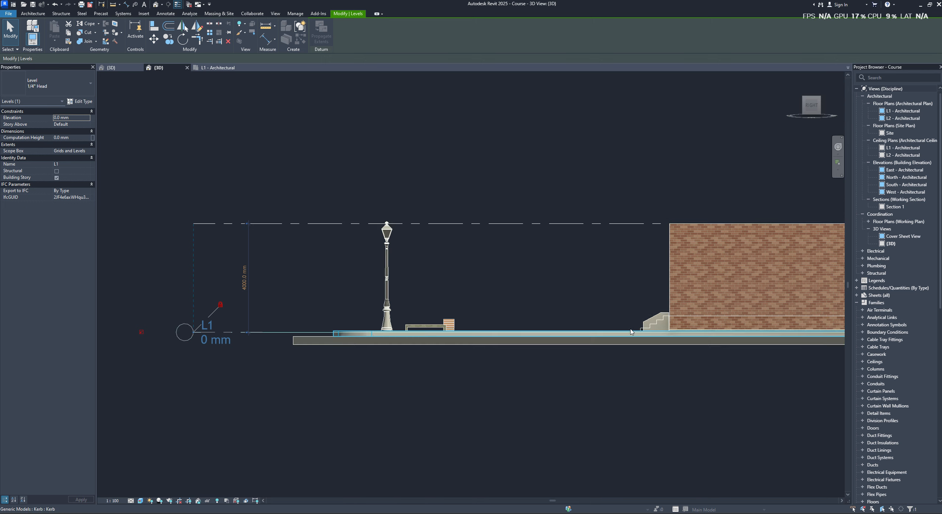
pyautogui.moveTo(491, 315); pyautogui.dragTo(456, 309, button='middle')
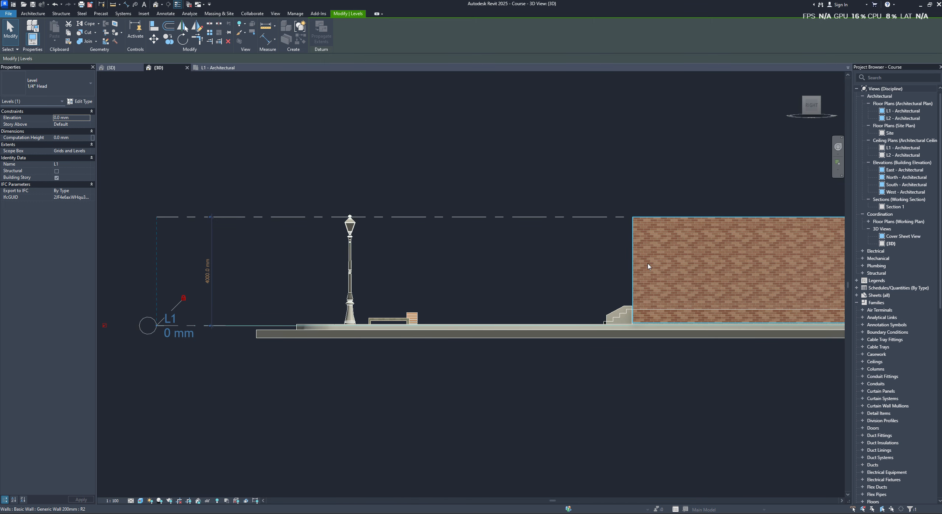
# - Select both the L1 and L2 level lines together beside the lamp post
pyautogui.click(242, 361)
pyautogui.moveTo(261, 362); pyautogui.dragTo(358, 361, button='middle')
pyautogui.moveTo(324, 168); pyautogui.dragTo(219, 376)
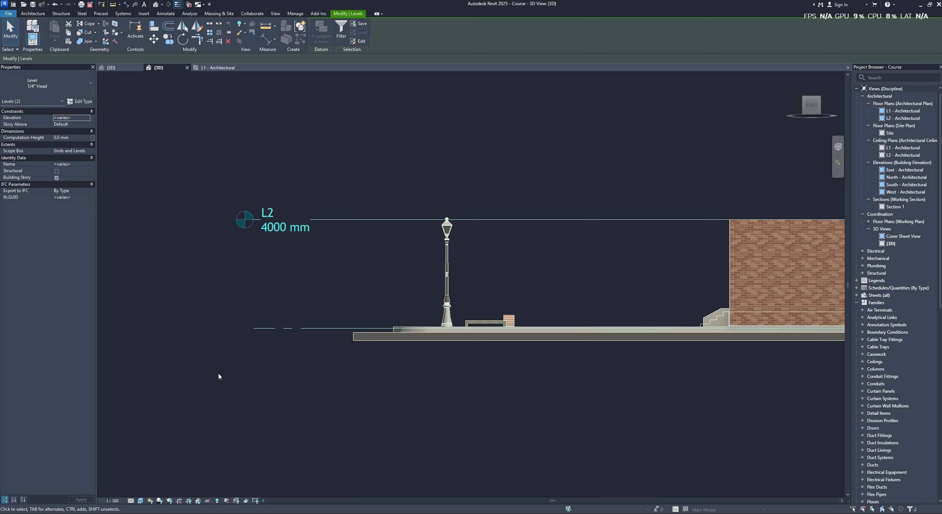
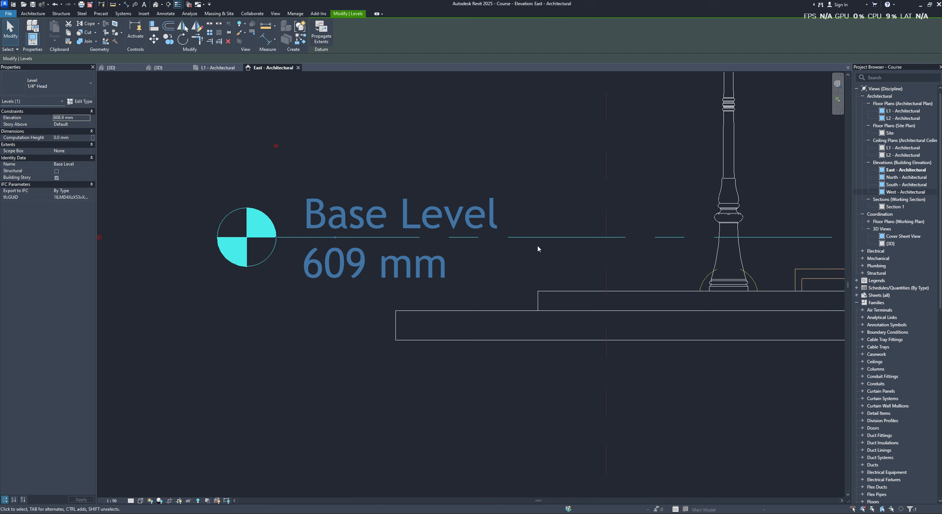
pyautogui.scroll(-5, 538, 248)
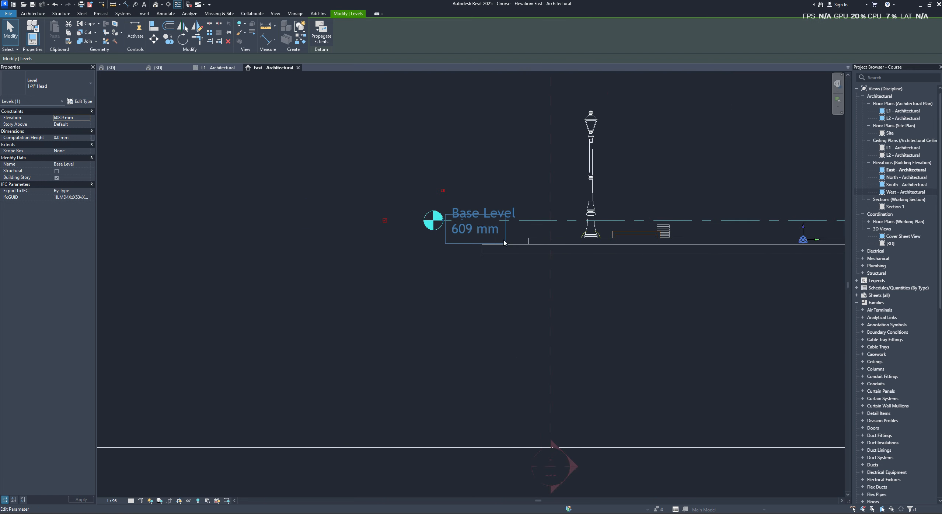
pyautogui.scroll(4, 479, 238)
pyautogui.click(468, 200)
pyautogui.scroll(-4, 520, 226)
pyautogui.scroll(2, 486, 219)
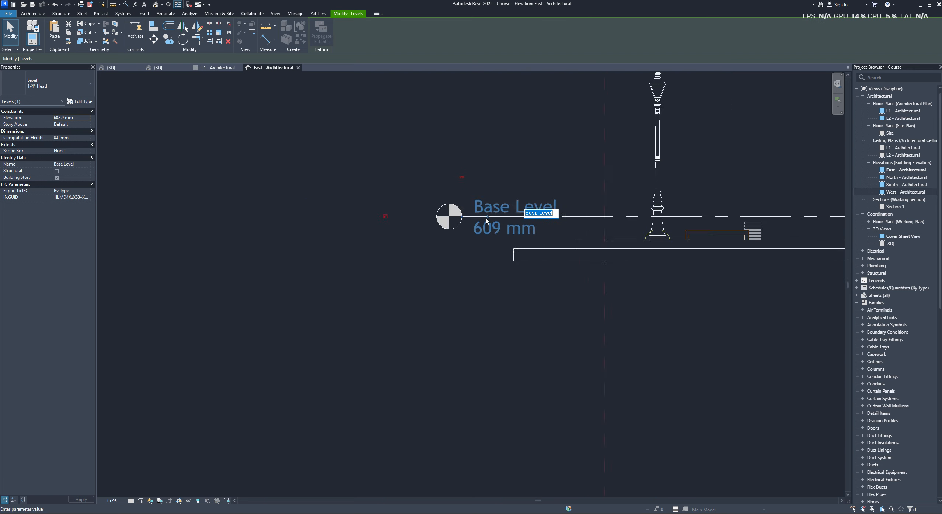
pyautogui.scroll(3, 486, 220)
pyautogui.press('Escape')
# - Display the whole East elevation in the Shaded visual style to show the walls against the Base Level line
pyautogui.scroll(-5, 656, 245)
pyautogui.moveTo(664, 235)
pyautogui.mouseDown(button='middle')
pyautogui.moveTo(523, 234)
pyautogui.moveTo(466, 222)
pyautogui.mouseUp(button='middle')
pyautogui.scroll(-2, 523, 233)
pyautogui.click(594, 420)
pyautogui.press('s')
pyautogui.press('d')
pyautogui.scroll(-2, 590, 336)
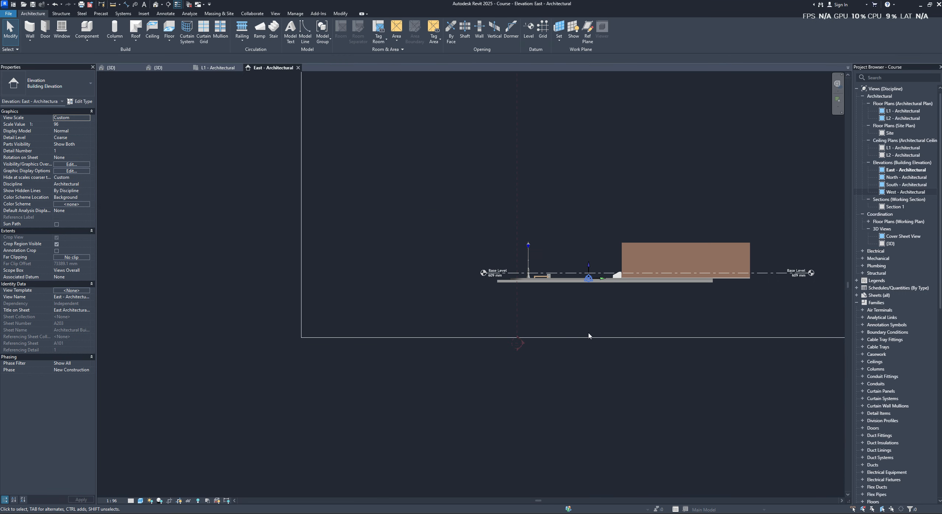
# - Compare the East elevation in Wireframe and Shaded visual styles around the Base Level line, finishing in Wireframe
pyautogui.scroll(1, 682, 314)
pyautogui.moveTo(690, 312)
pyautogui.mouseDown(button='middle')
pyautogui.moveTo(461, 270)
pyautogui.moveTo(471, 288)
pyautogui.mouseUp(button='middle')
pyautogui.scroll(4, 492, 265)
pyautogui.scroll(-3, 512, 273)
pyautogui.press('w')
pyautogui.press('f')
pyautogui.press('s')
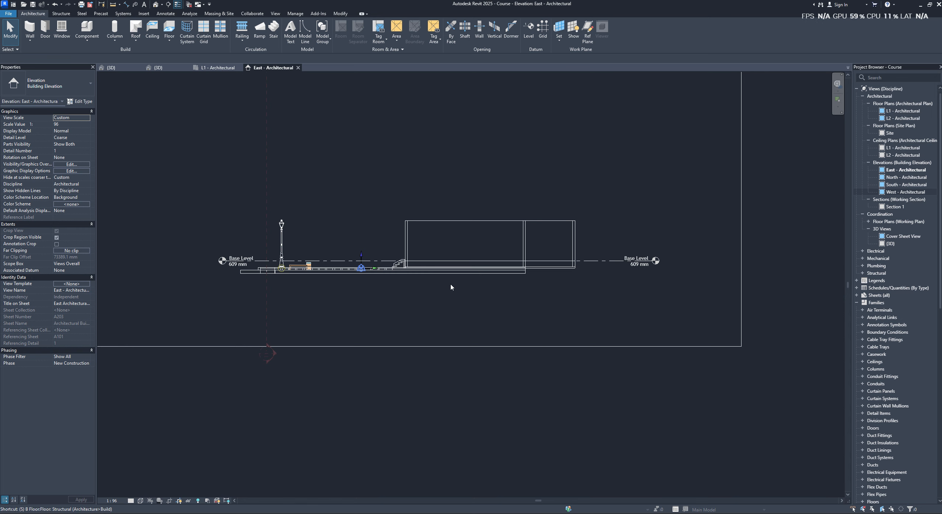
pyautogui.press('d')
pyautogui.press('w')
pyautogui.press('f')
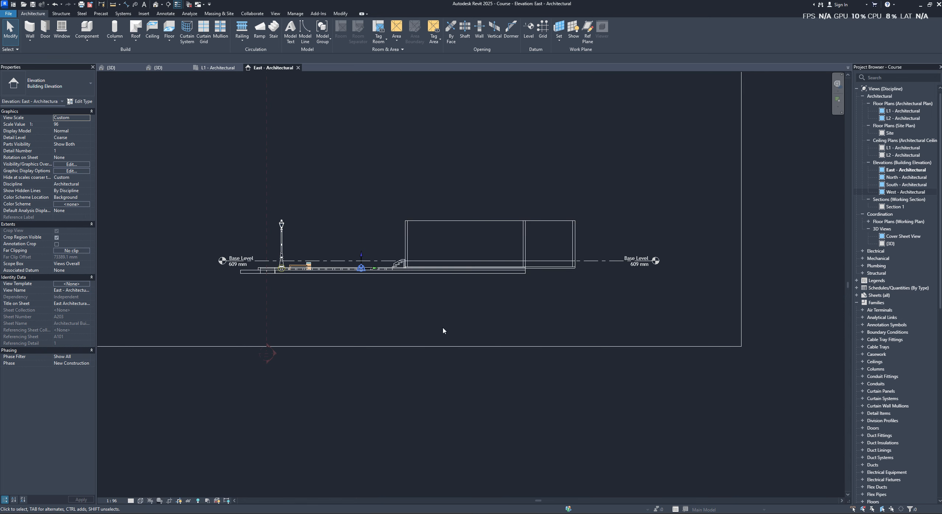
pyautogui.press('s')
pyautogui.press('d')
pyautogui.press('w')
pyautogui.press('f')
# - Select the Base Level line in the East elevation, then switch to the 3D view and clear the selection
pyautogui.scroll(2, 374, 255)
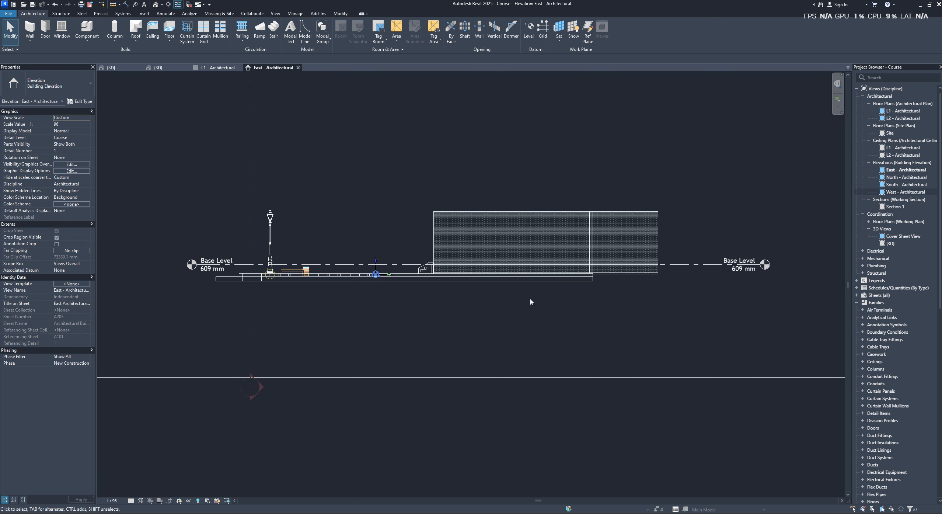
pyautogui.click(320, 264)
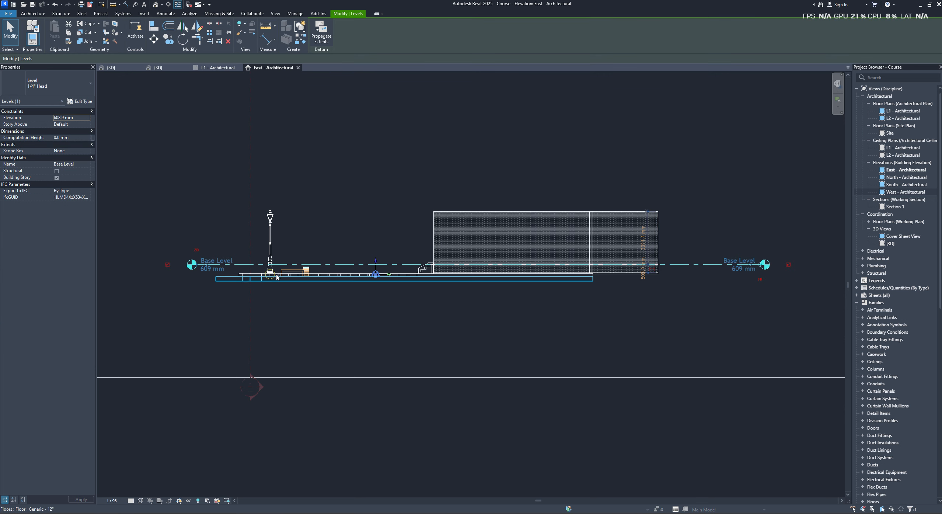
pyautogui.click(158, 68)
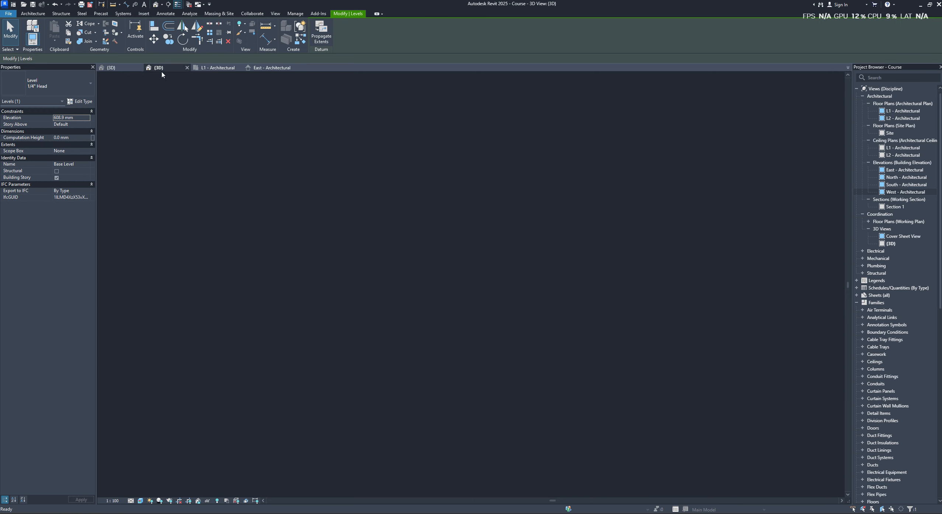
pyautogui.keyDown('shift'); pyautogui.moveTo(445, 323); pyautogui.dragTo(644, 376, button='middle'); pyautogui.keyUp('shift')
pyautogui.click(688, 409)
# - Set the Base Level's elevation to 500 mm beside the house in the 3D view
pyautogui.scroll(5, 702, 333)
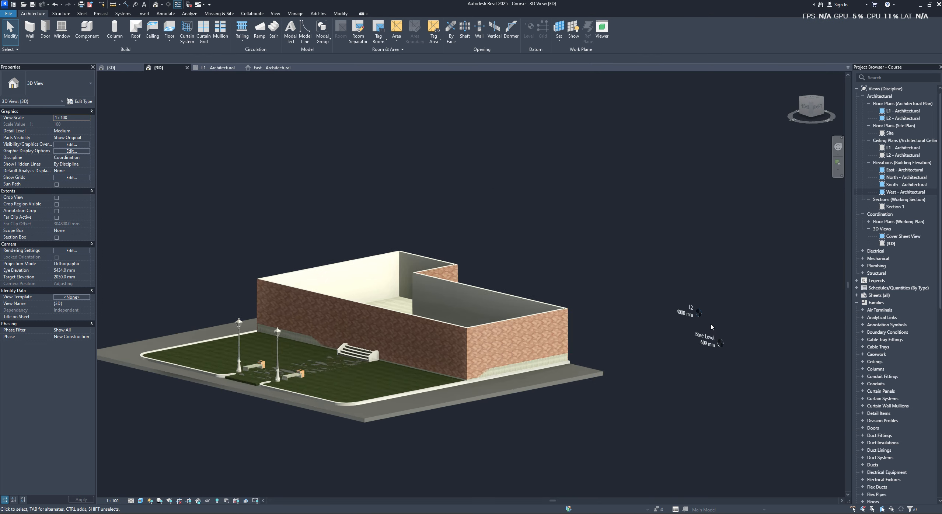
pyautogui.keyDown('shift'); pyautogui.moveTo(713, 333); pyautogui.dragTo(700, 349, button='middle'); pyautogui.keyUp('shift')
pyautogui.click(698, 350)
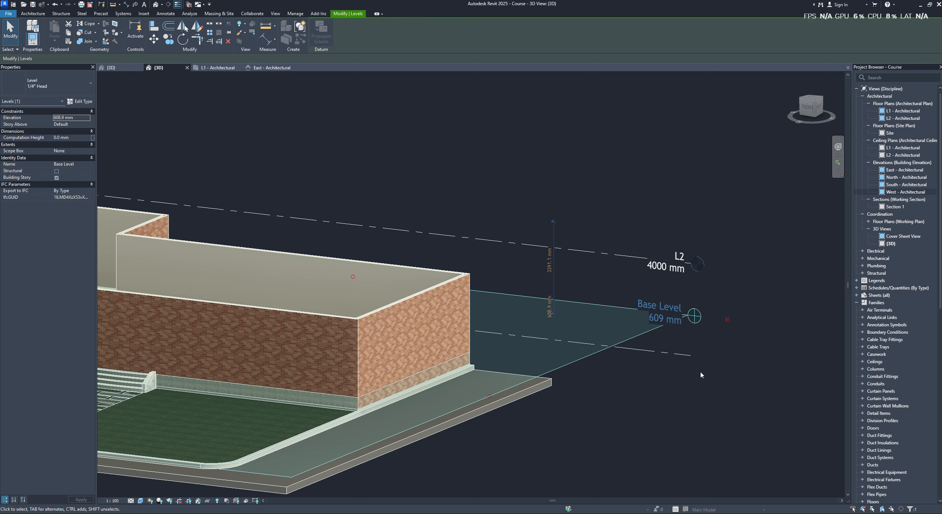
pyautogui.keyDown('shift'); pyautogui.moveTo(752, 302); pyautogui.dragTo(744, 322, button='middle'); pyautogui.keyUp('shift')
pyautogui.click(763, 331)
pyautogui.click(625, 337)
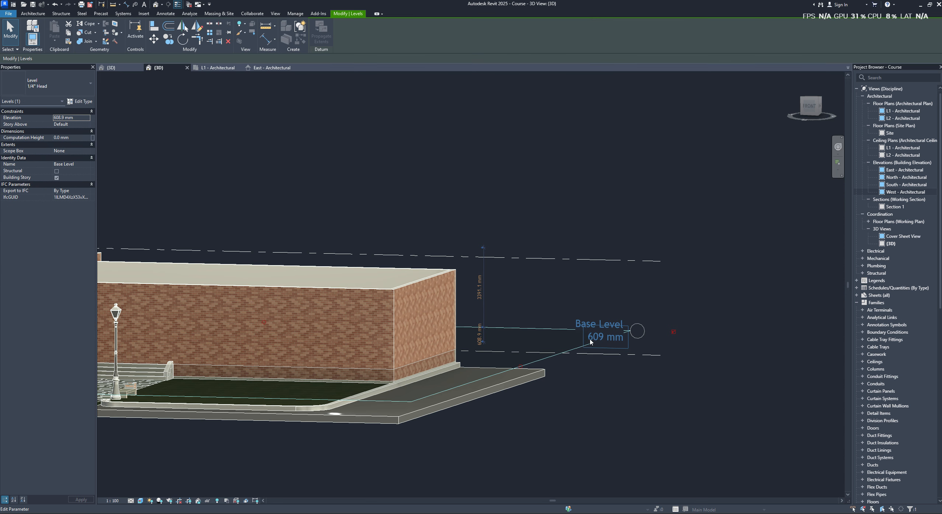
pyautogui.moveTo(633, 336); pyautogui.dragTo(700, 355)
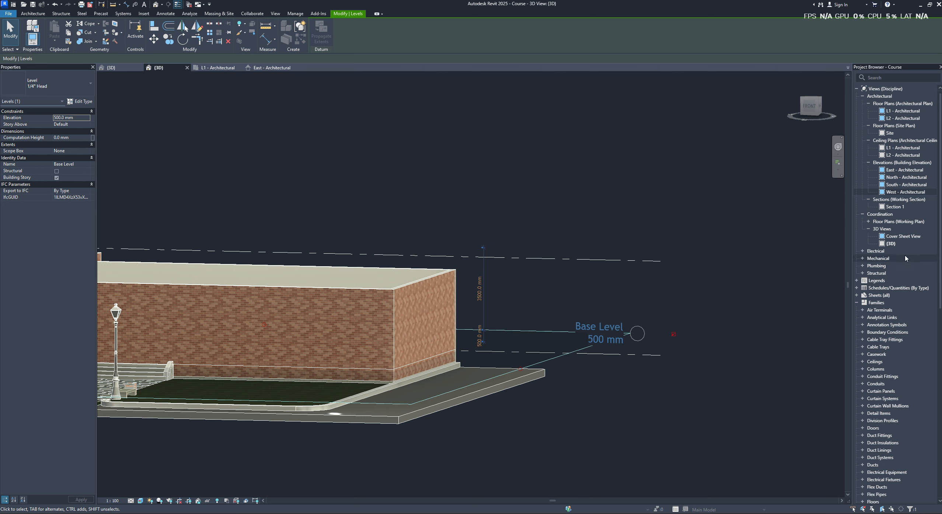
# - Expand the Working Plan floor plans in the project browser and maximize the 3D extents of the Base Level
pyautogui.doubleClick(875, 221)
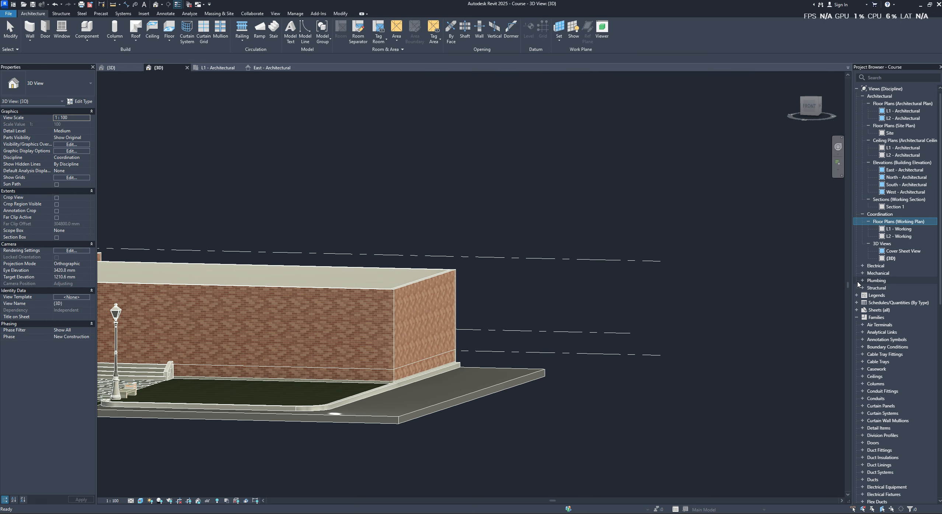
pyautogui.click(565, 331)
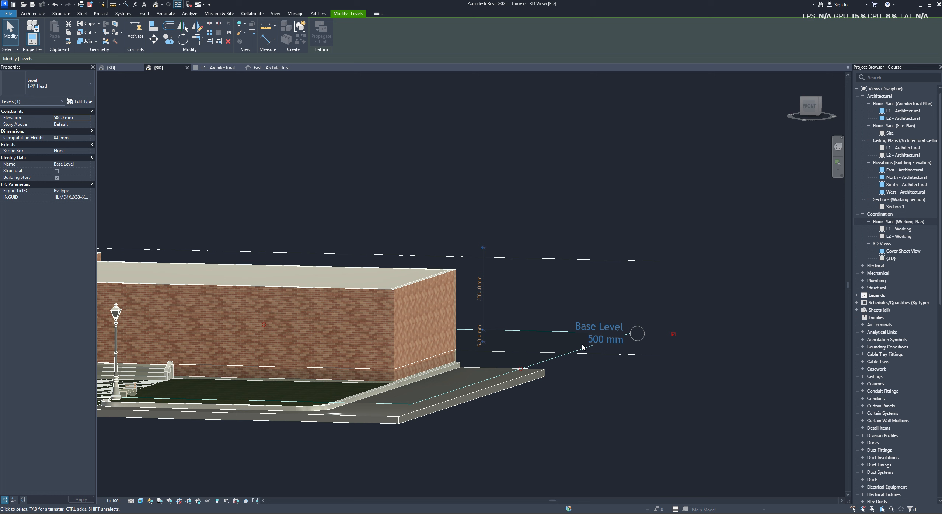
pyautogui.rightClick(559, 334)
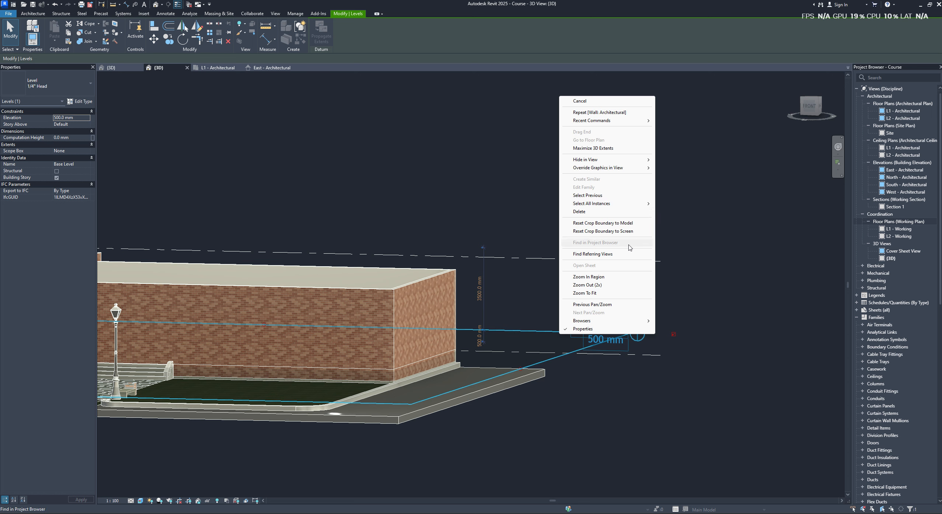
pyautogui.click(607, 148)
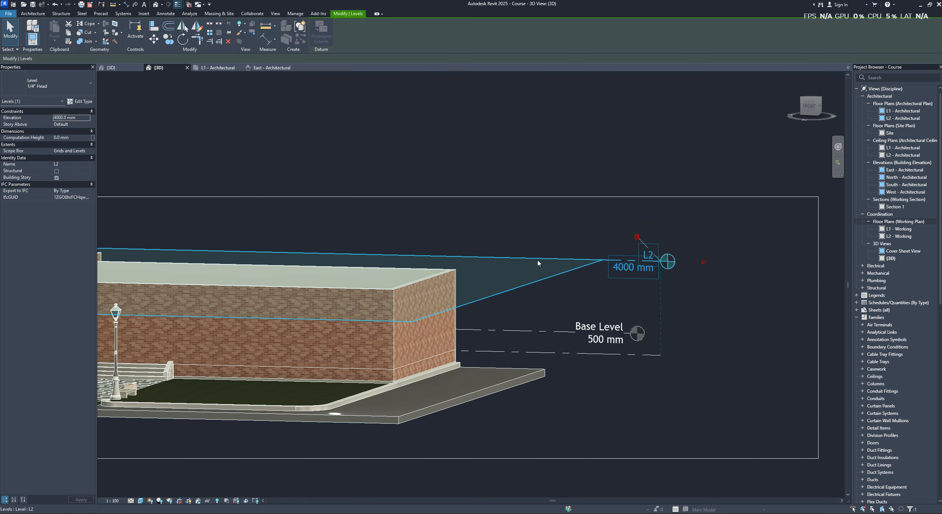
# - Compare the commands available for the L2 level line with those for the Base Level line
pyautogui.rightClick(553, 250)
pyautogui.click(726, 283)
pyautogui.click(682, 303)
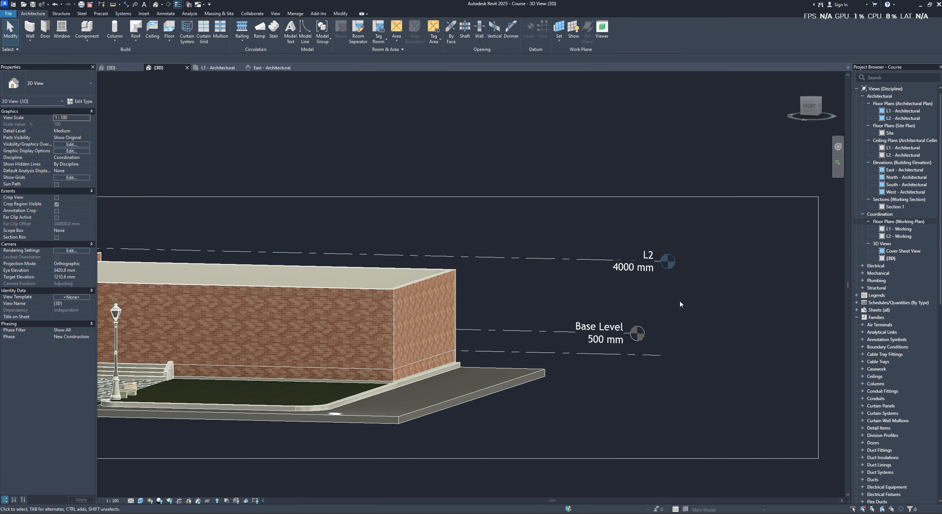
pyautogui.click(556, 330)
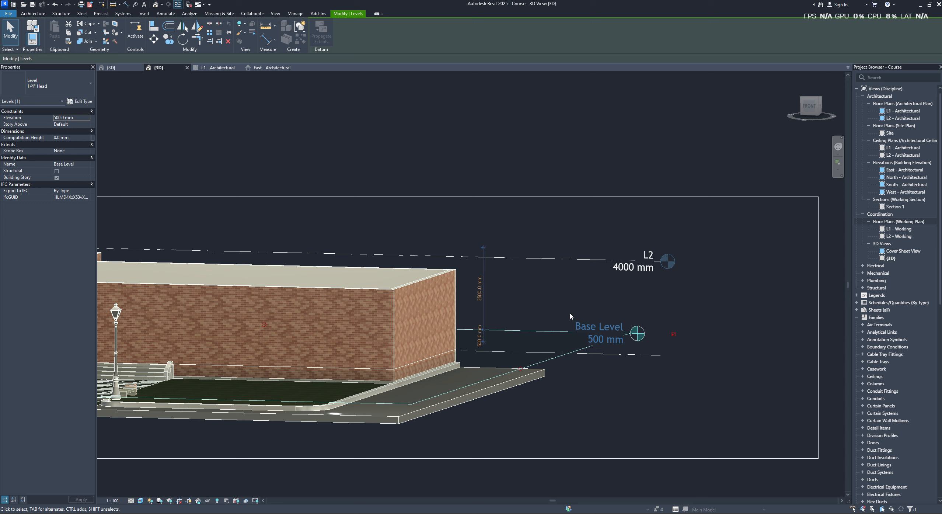
pyautogui.rightClick(555, 334)
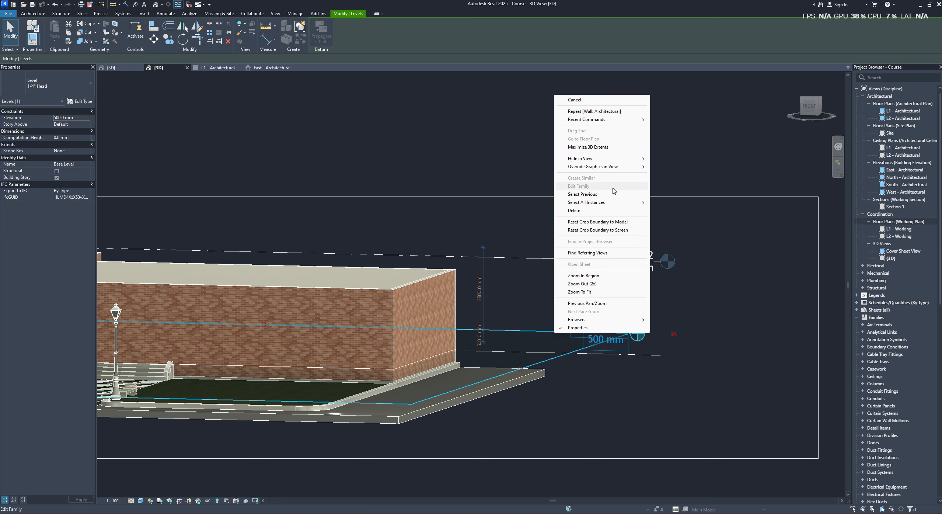
pyautogui.click(746, 256)
# - Set the Base Constraint of the long front wall facing the steps to Base Level
pyautogui.keyDown('shift'); pyautogui.moveTo(745, 255); pyautogui.dragTo(443, 308, button='middle'); pyautogui.keyUp('shift')
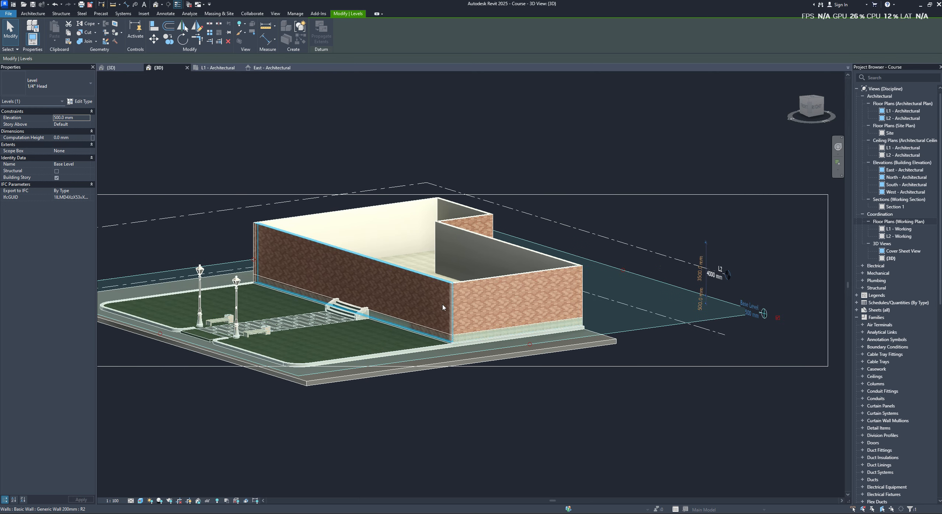
pyautogui.click(443, 307)
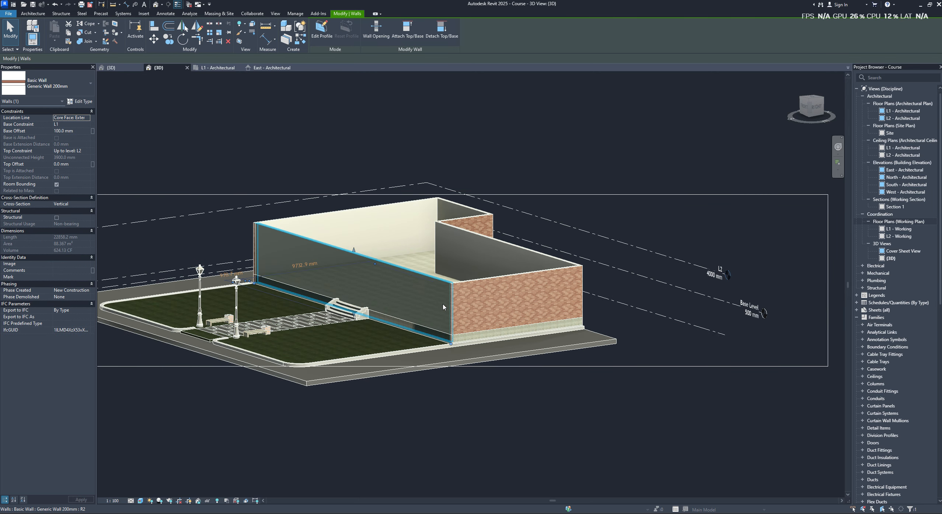
pyautogui.click(87, 125)
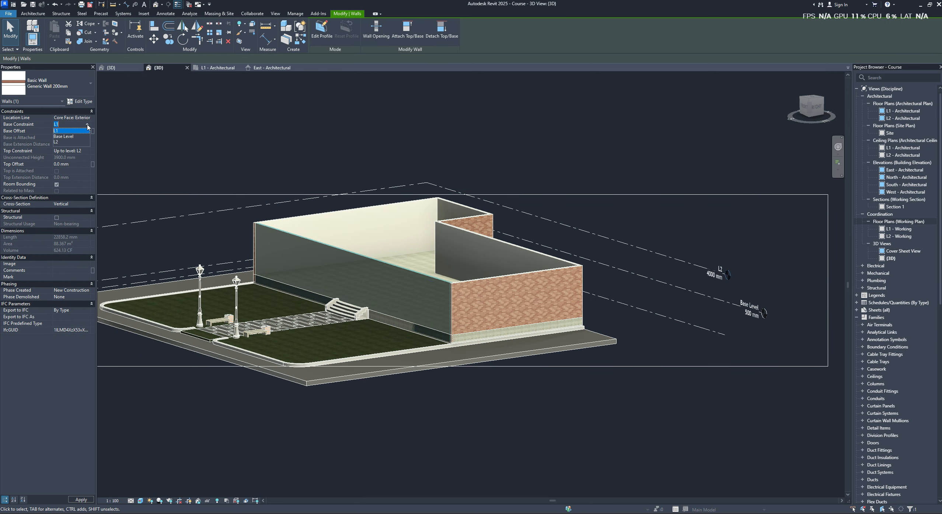
pyautogui.click(62, 137)
pyautogui.keyDown('shift'); pyautogui.moveTo(560, 254); pyautogui.dragTo(489, 221, button='middle'); pyautogui.keyUp('shift')
pyautogui.keyDown('shift'); pyautogui.moveTo(591, 265); pyautogui.dragTo(574, 266, button='middle'); pyautogui.keyUp('shift')
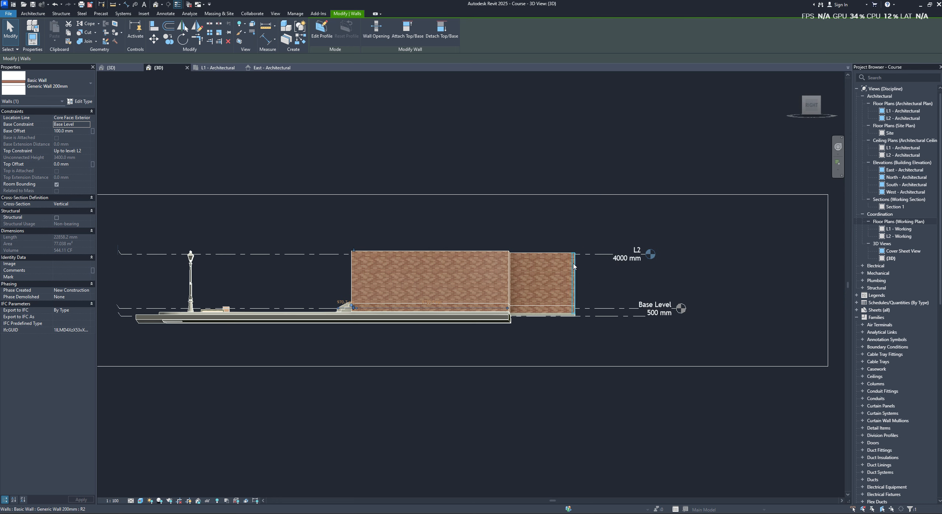
# - Select the whole chain of exterior walls and set their Base Constraint to Base Level
pyautogui.press('Tab')
pyautogui.click(574, 266)
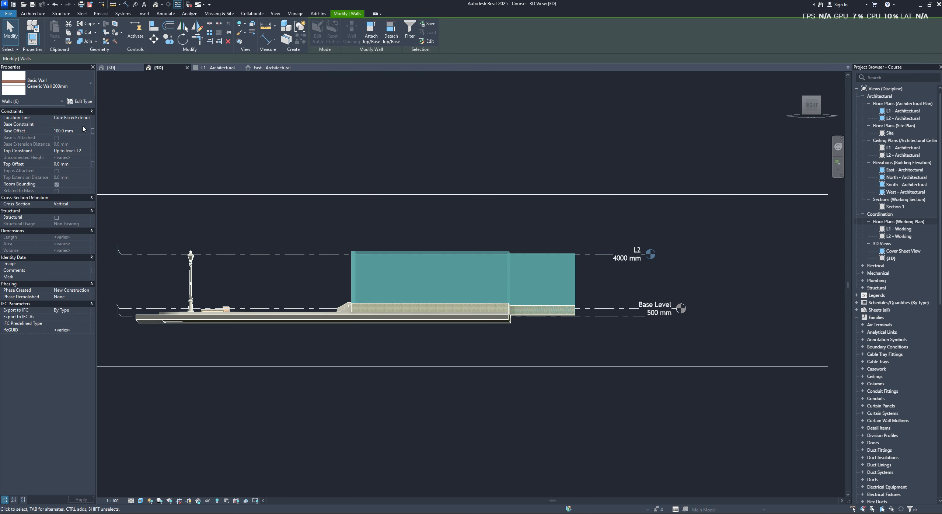
pyautogui.click(88, 125)
pyautogui.click(73, 137)
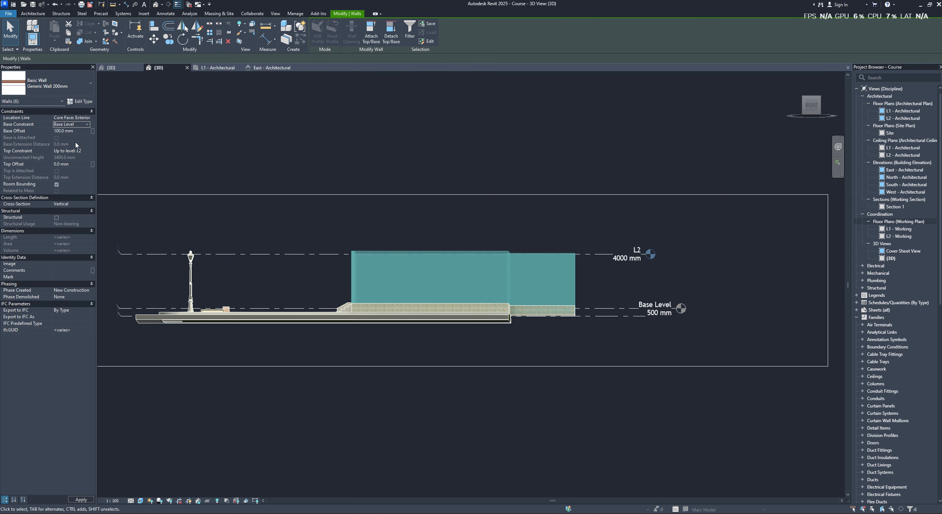
pyautogui.click(601, 273)
pyautogui.keyDown('shift'); pyautogui.moveTo(608, 287); pyautogui.dragTo(518, 295, button='middle'); pyautogui.keyUp('shift')
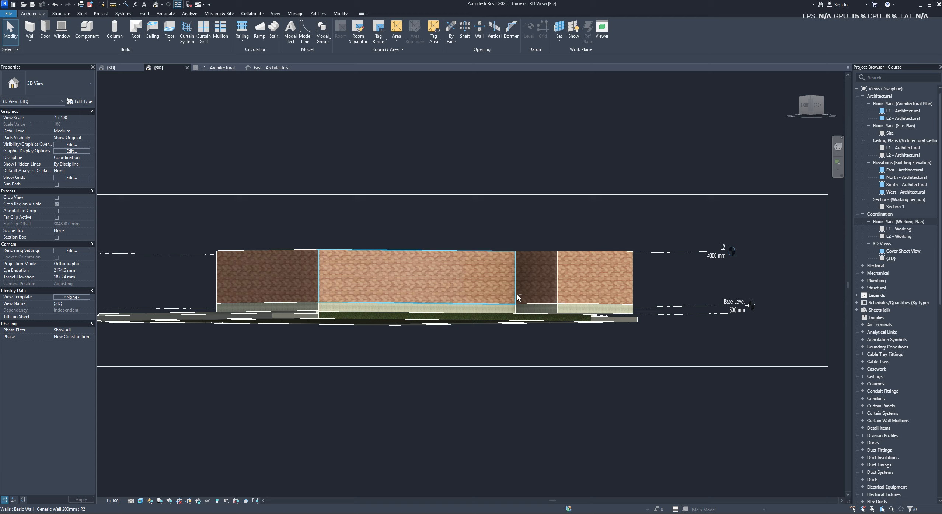
# - Select the Base Level line and examine its height against the wall bottoms and concrete base around the house
pyautogui.click(710, 305)
pyautogui.keyDown('shift'); pyautogui.moveTo(696, 299); pyautogui.dragTo(535, 302, button='middle'); pyautogui.keyUp('shift')
pyautogui.scroll(5, 565, 305)
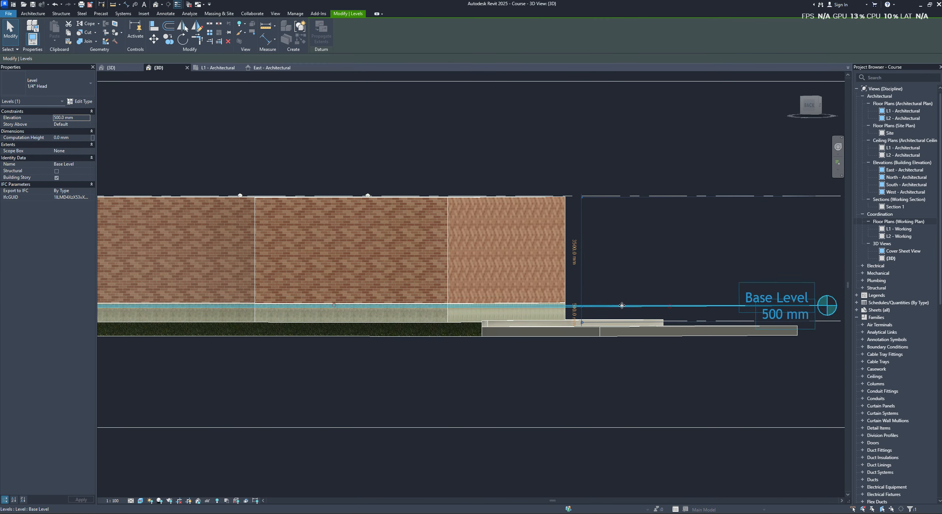
pyautogui.scroll(3, 650, 290)
pyautogui.scroll(-2, 732, 276)
pyautogui.keyDown('shift'); pyautogui.moveTo(732, 276); pyautogui.dragTo(644, 289, button='middle'); pyautogui.keyUp('shift')
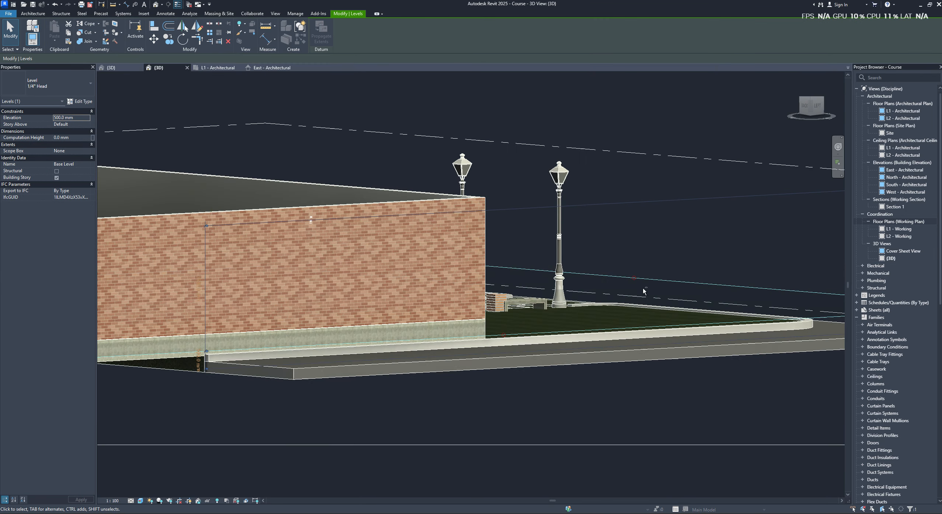
pyautogui.scroll(3, 484, 320)
pyautogui.keyDown('shift'); pyautogui.moveTo(487, 318); pyautogui.dragTo(691, 292, button='middle'); pyautogui.keyUp('shift')
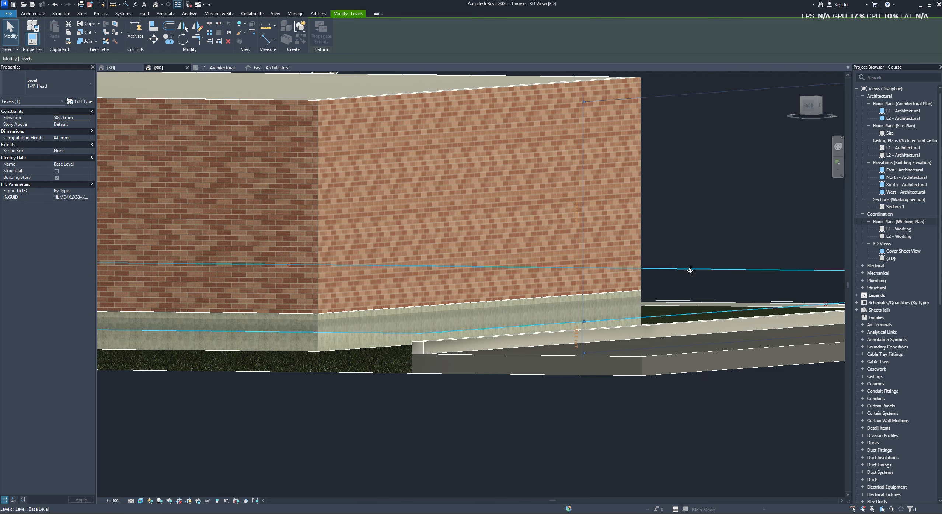
# - From the Back view, raise the Base Level line to the top edge of the concrete floor, at 608 mm elevation
pyautogui.click(809, 106)
pyautogui.scroll(-3, 407, 240)
pyautogui.moveTo(407, 241); pyautogui.dragTo(654, 341, button='middle')
pyautogui.scroll(6, 456, 280)
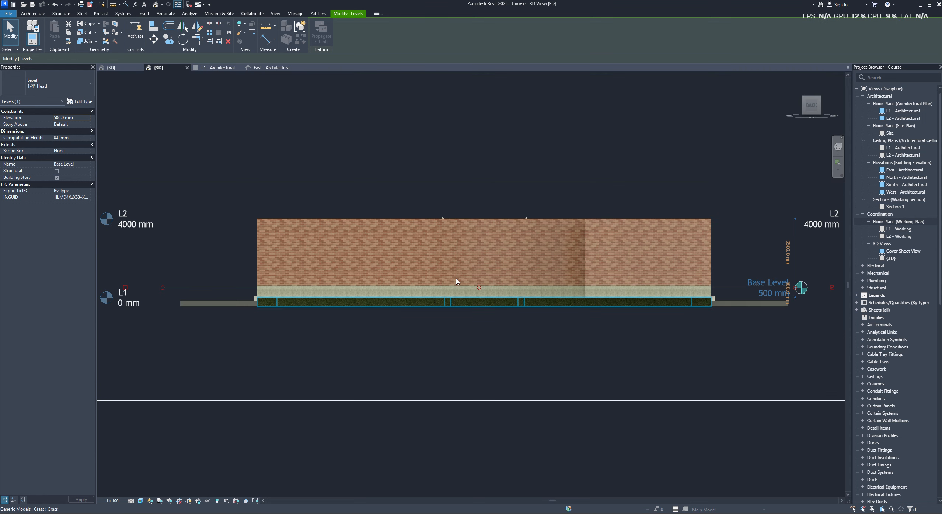
pyautogui.moveTo(357, 296); pyautogui.dragTo(551, 292, button='middle')
pyautogui.scroll(2, 273, 299)
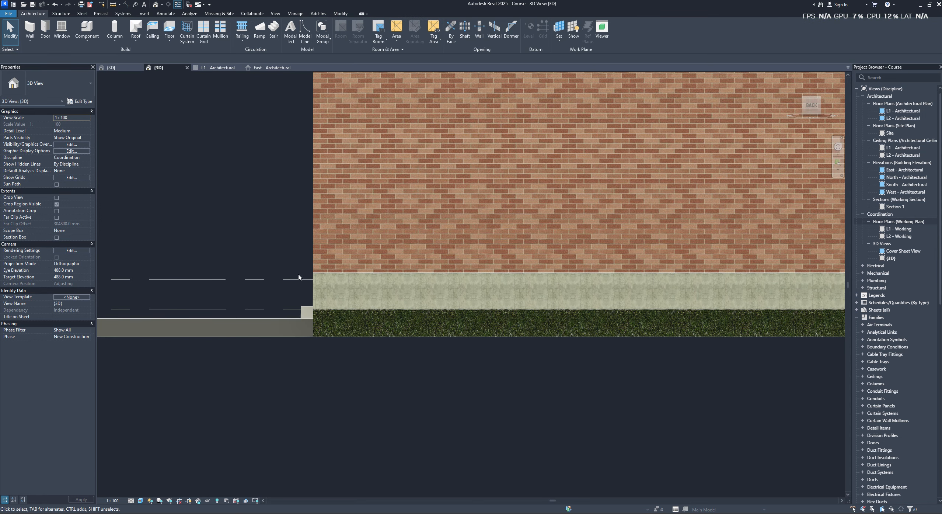
pyautogui.scroll(3, 318, 277)
pyautogui.scroll(1, 321, 275)
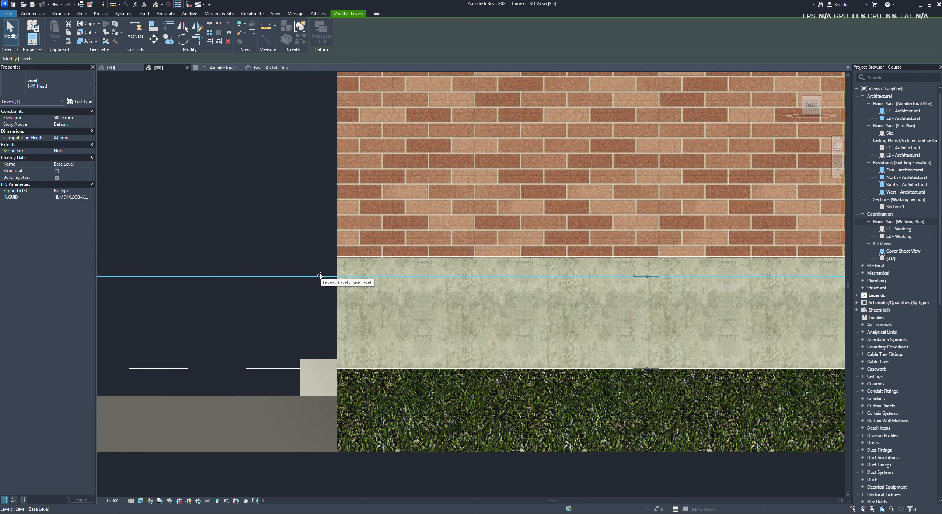
pyautogui.moveTo(321, 275); pyautogui.dragTo(332, 260)
pyautogui.scroll(-5, 334, 262)
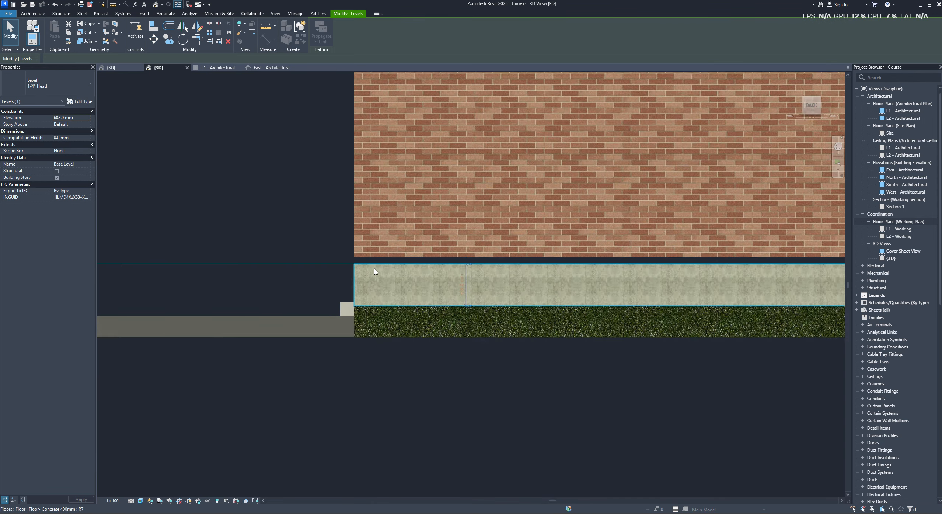
# - Examine the junction between the brick walls and the concrete floor along the back of the house
pyautogui.click(344, 269)
pyautogui.click(344, 270)
pyautogui.scroll(1, 357, 276)
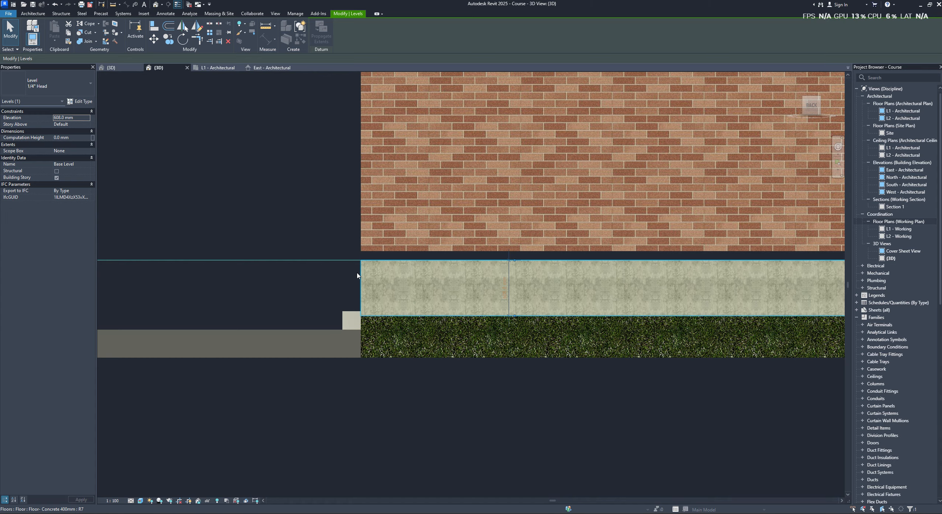
pyautogui.scroll(-5, 357, 276)
pyautogui.scroll(1, 417, 278)
pyautogui.scroll(-2, 347, 273)
pyautogui.moveTo(410, 276); pyautogui.dragTo(313, 272, button='middle')
pyautogui.press('Escape')
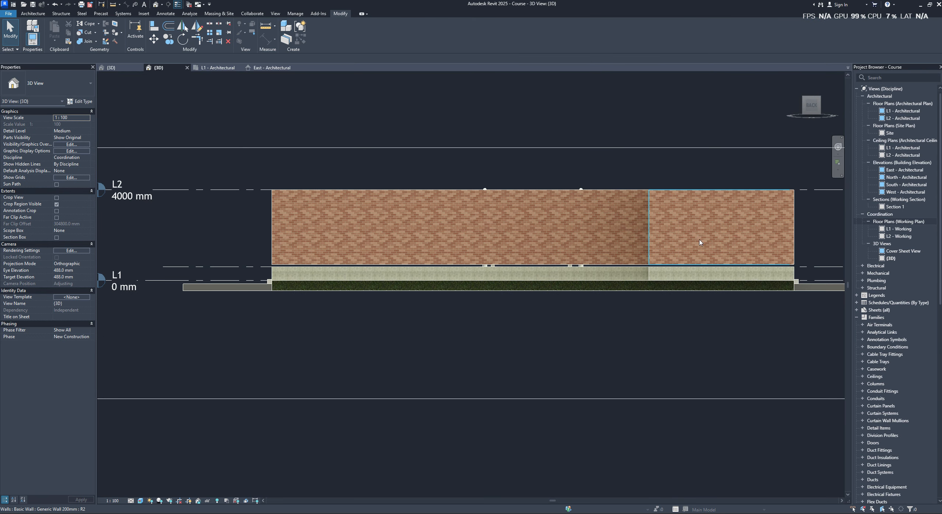
# - Select every Generic Wall 200mm instance in the entire project and set its Base Offset to 0 mm
pyautogui.click(700, 242)
pyautogui.rightClick(763, 231)
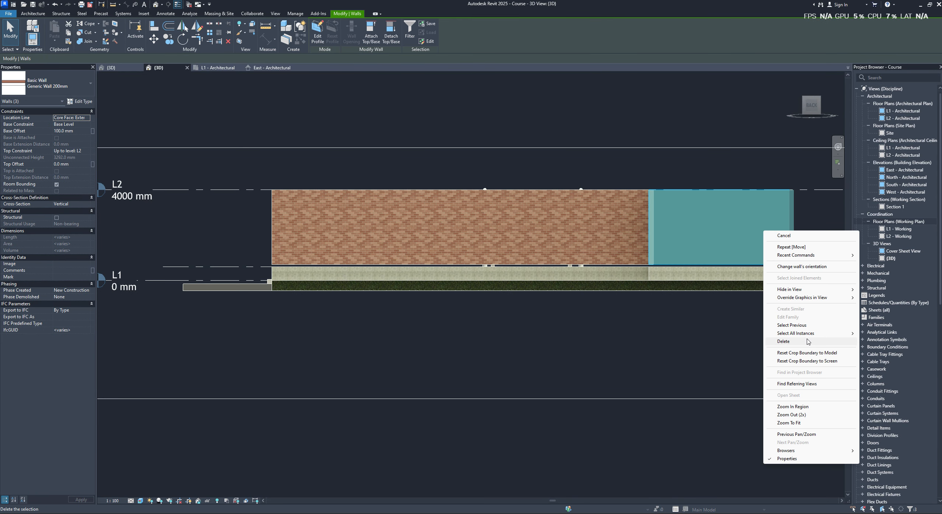
pyautogui.moveTo(825, 334)
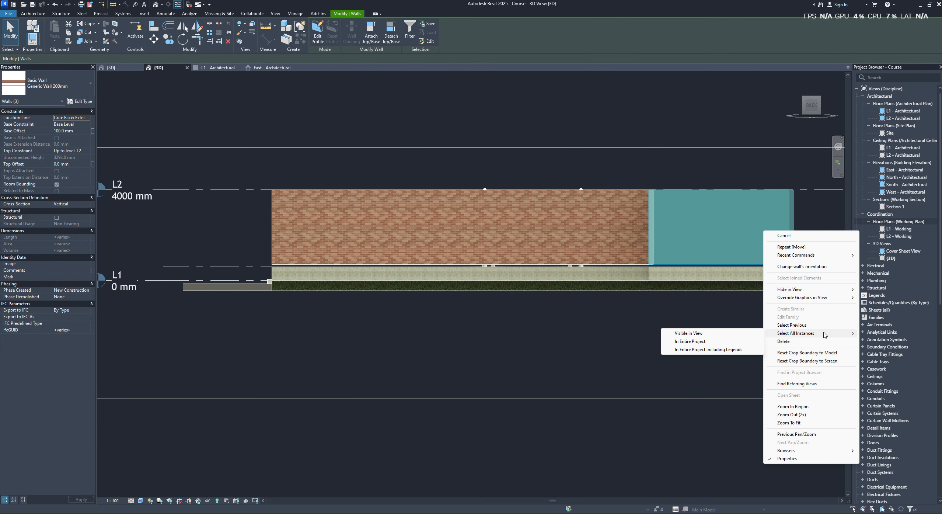
pyautogui.click(706, 343)
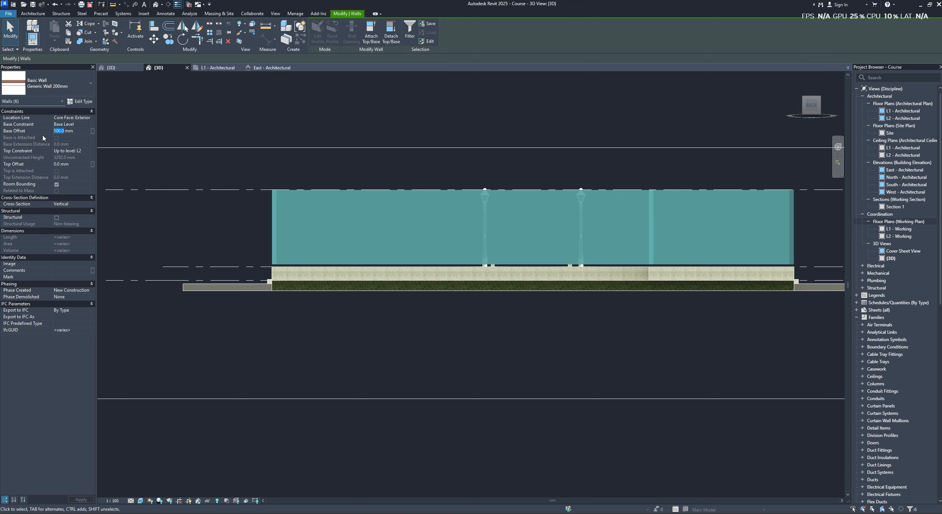
pyautogui.write('0')
pyautogui.click(174, 225)
pyautogui.scroll(-2, 374, 229)
pyautogui.keyDown('shift'); pyautogui.moveTo(387, 258); pyautogui.dragTo(624, 277, button='middle'); pyautogui.keyUp('shift')
# - Open the East elevation and examine the crop boundary, the Base Level line and the bottoms of the walls
pyautogui.scroll(-1, 613, 283)
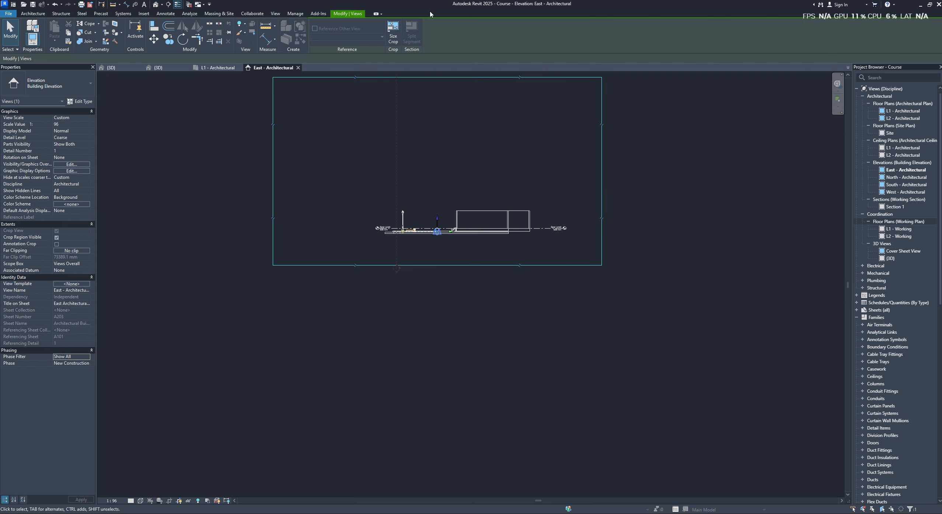
pyautogui.scroll(2, 373, 265)
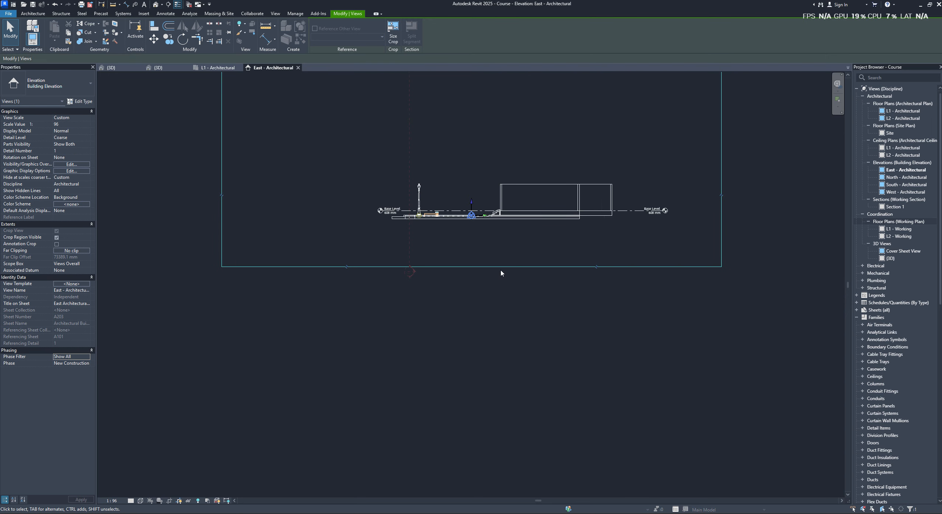
pyautogui.moveTo(496, 263); pyautogui.dragTo(395, 295, button='middle')
pyautogui.scroll(-1, 395, 294)
pyautogui.moveTo(395, 295); pyautogui.dragTo(378, 330, button='middle')
pyautogui.click(574, 266)
pyautogui.click(573, 266)
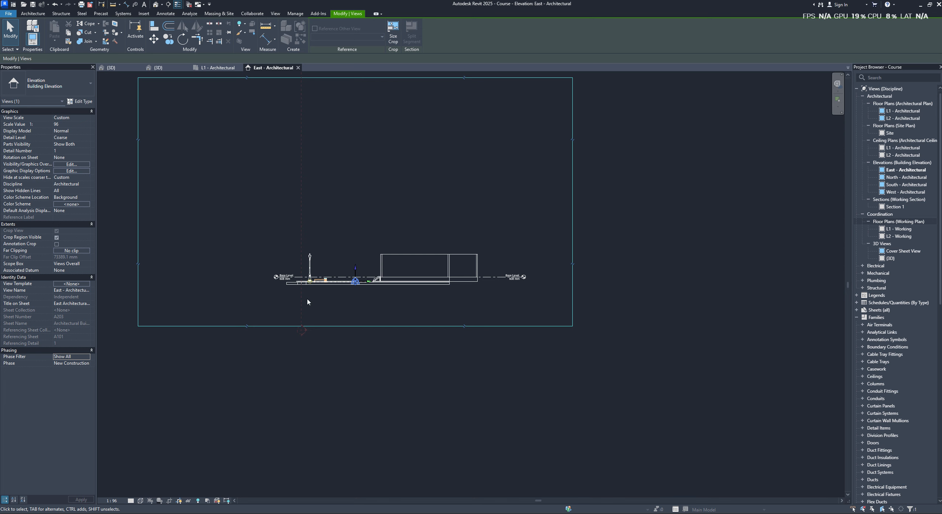
pyautogui.moveTo(306, 287); pyautogui.dragTo(424, 300, button='middle')
pyautogui.scroll(2, 452, 280)
pyautogui.scroll(2, 577, 314)
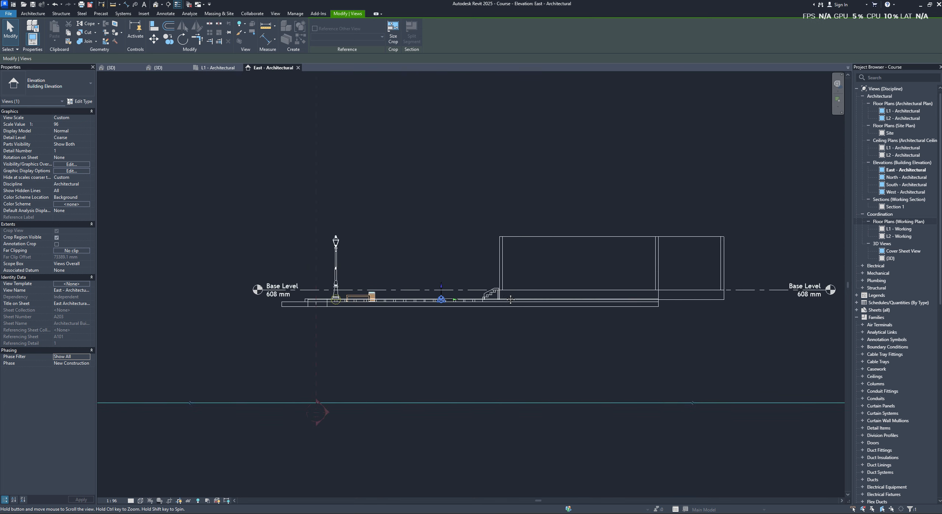
pyautogui.scroll(-2, 537, 316)
pyautogui.moveTo(525, 307); pyautogui.dragTo(427, 291, button='middle')
pyautogui.scroll(4, 623, 291)
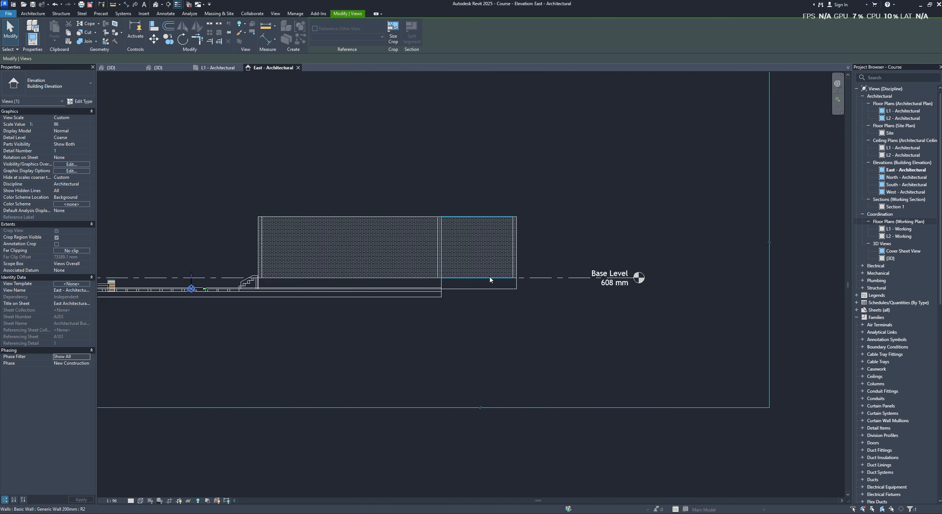
pyautogui.scroll(-2, 459, 275)
pyautogui.click(505, 235)
pyautogui.click(194, 209)
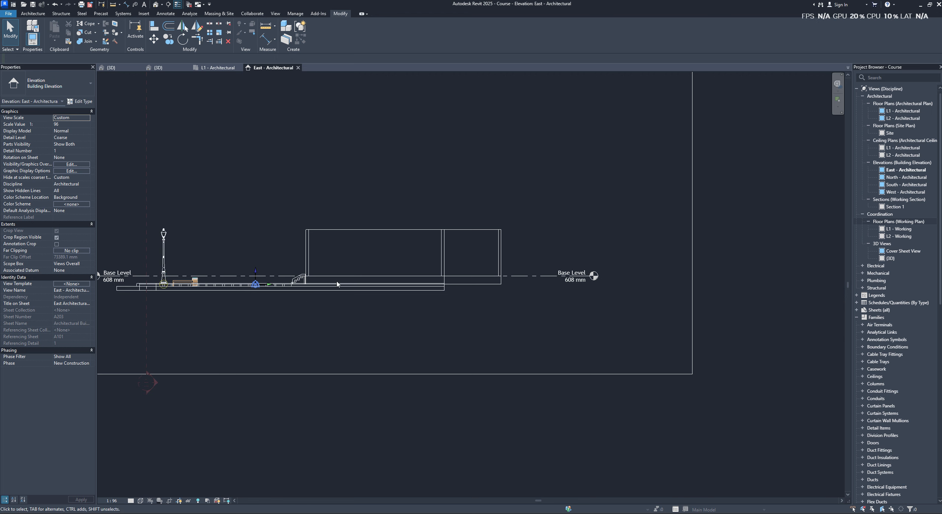
# - Select all the house walls in the East elevation and review their constraint and phasing properties
pyautogui.moveTo(230, 282); pyautogui.dragTo(270, 281, button='middle')
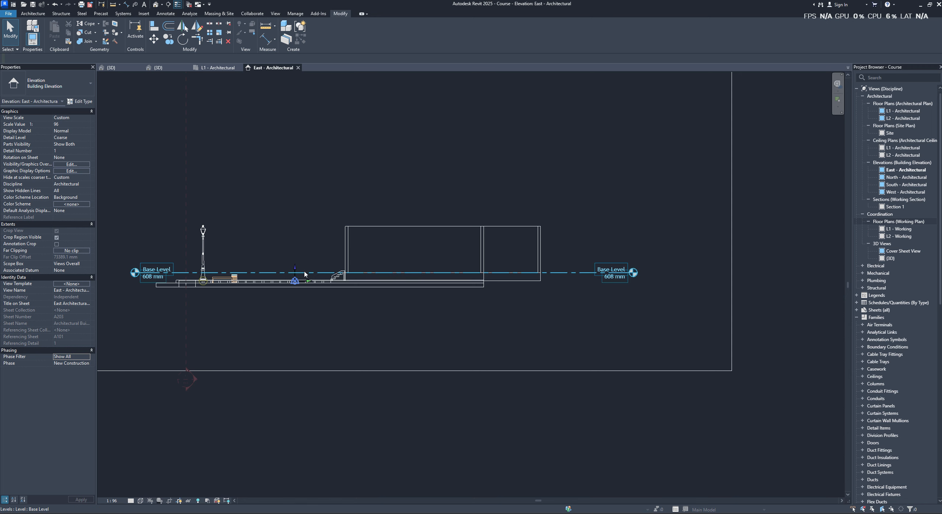
pyautogui.moveTo(508, 197); pyautogui.dragTo(398, 256)
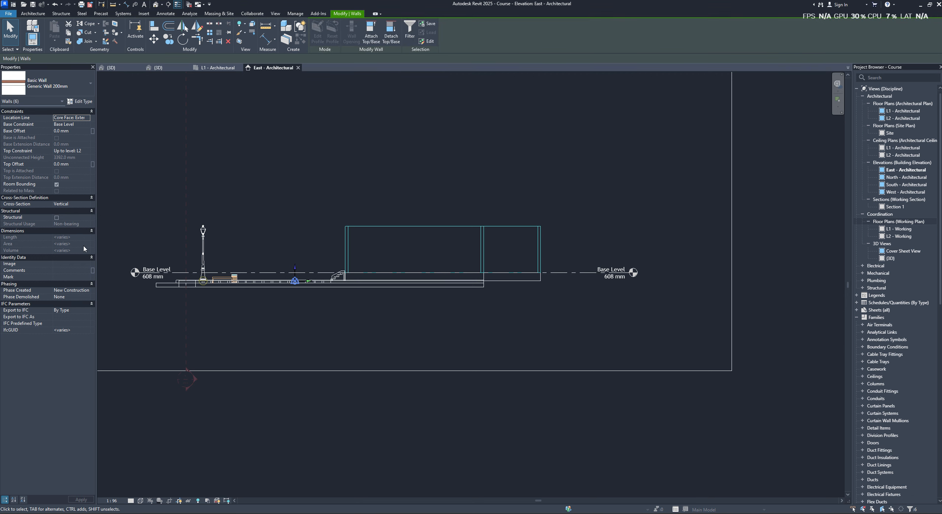
pyautogui.click(244, 196)
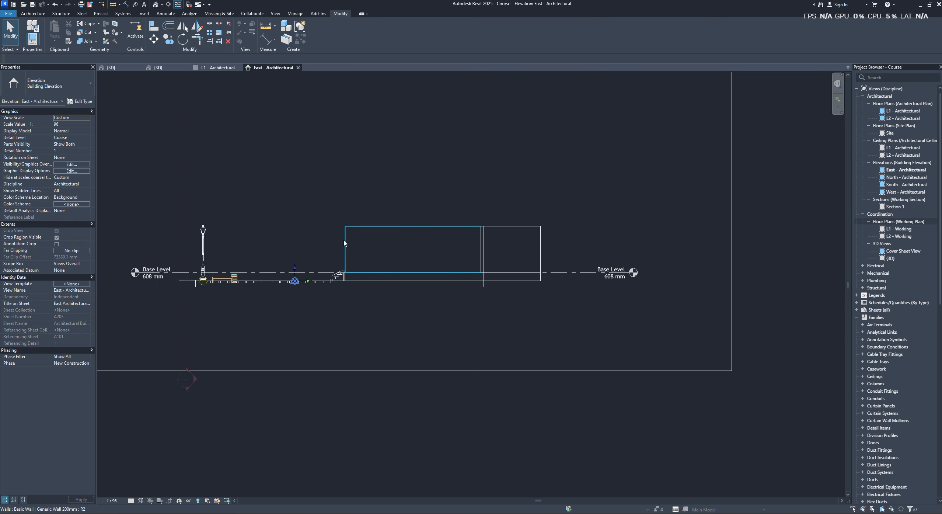
# - Set the longer front-facing wall in the East elevation to Phase Created Existing and Phase Demolished New Construction
pyautogui.click(345, 258)
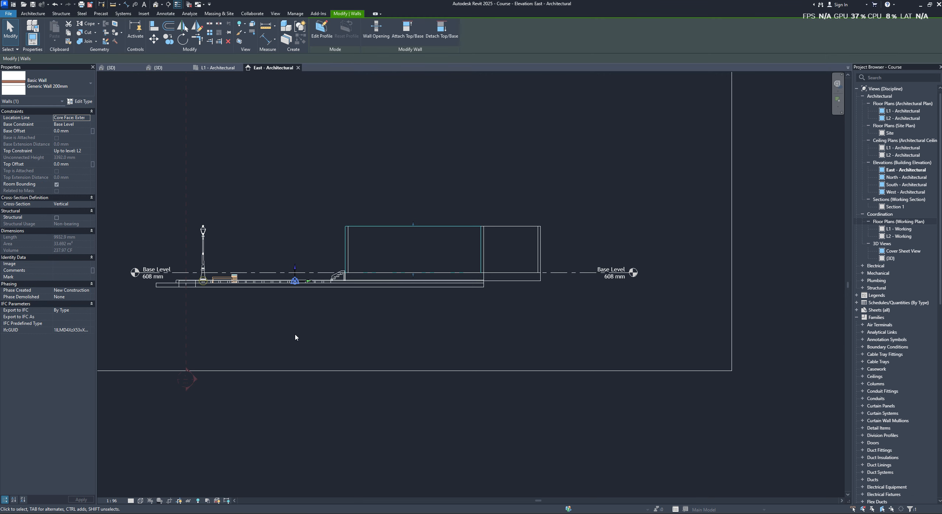
pyautogui.click(87, 290)
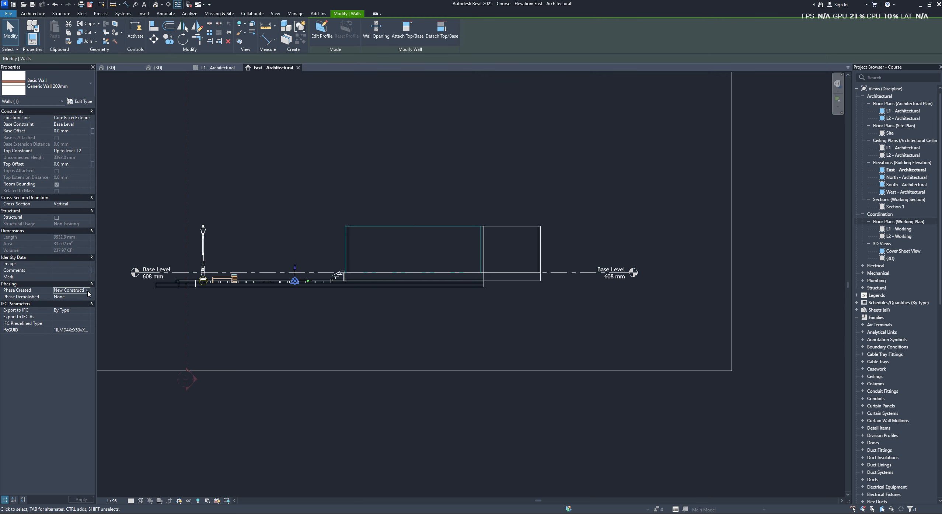
pyautogui.click(87, 290)
pyautogui.click(75, 298)
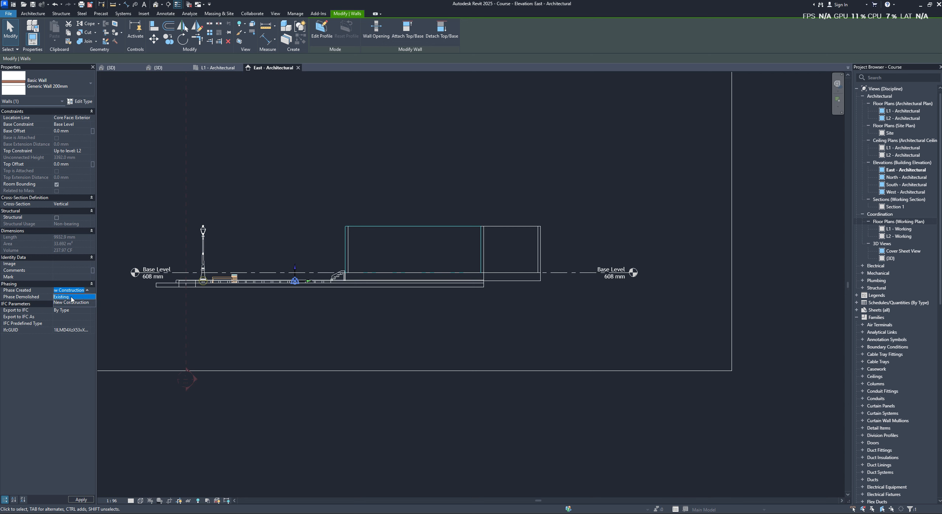
pyautogui.click(380, 236)
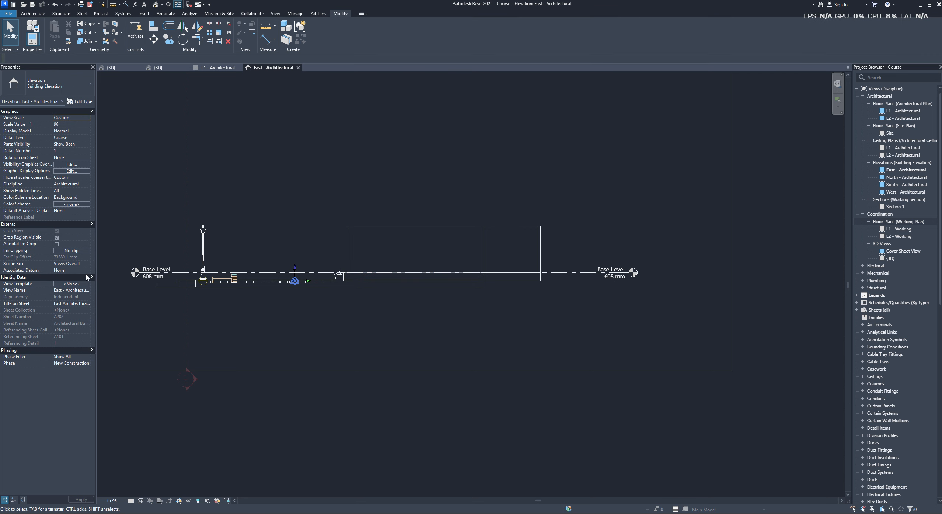
pyautogui.click(385, 233)
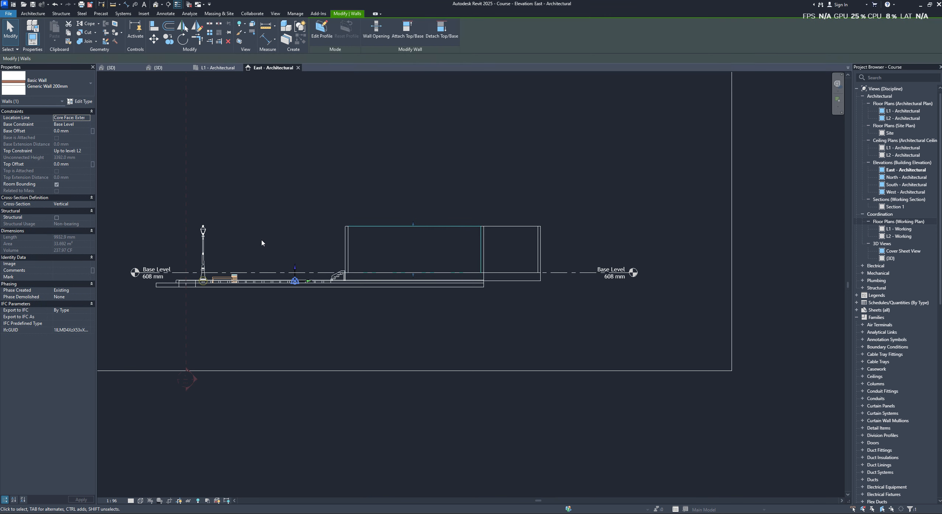
pyautogui.click(84, 297)
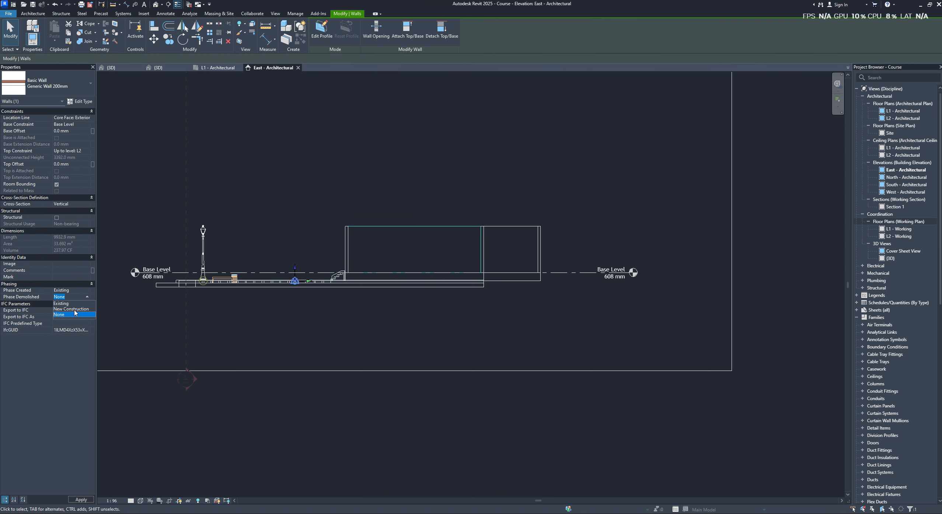
pyautogui.click(75, 310)
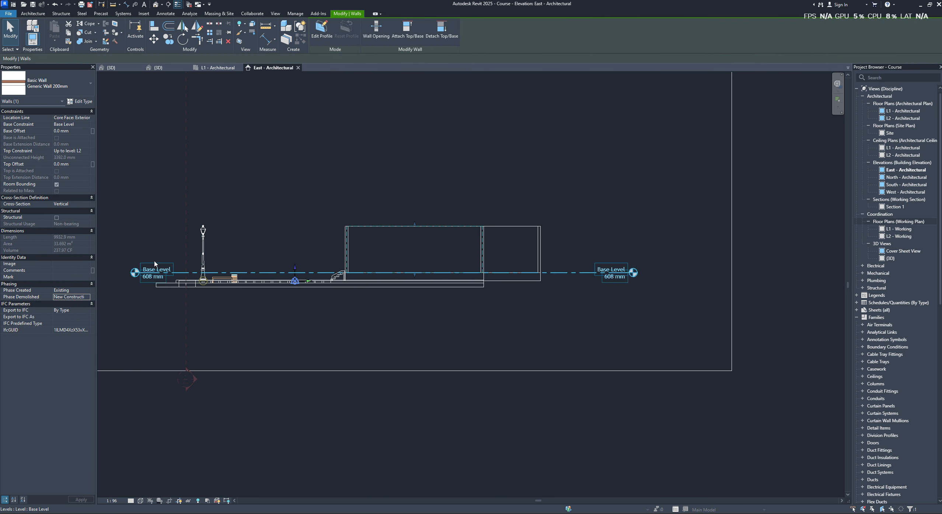
pyautogui.click(300, 185)
# - Switch the East elevation to the Shaded visual style and examine how the wall with changed phasing is displayed
pyautogui.scroll(4, 384, 236)
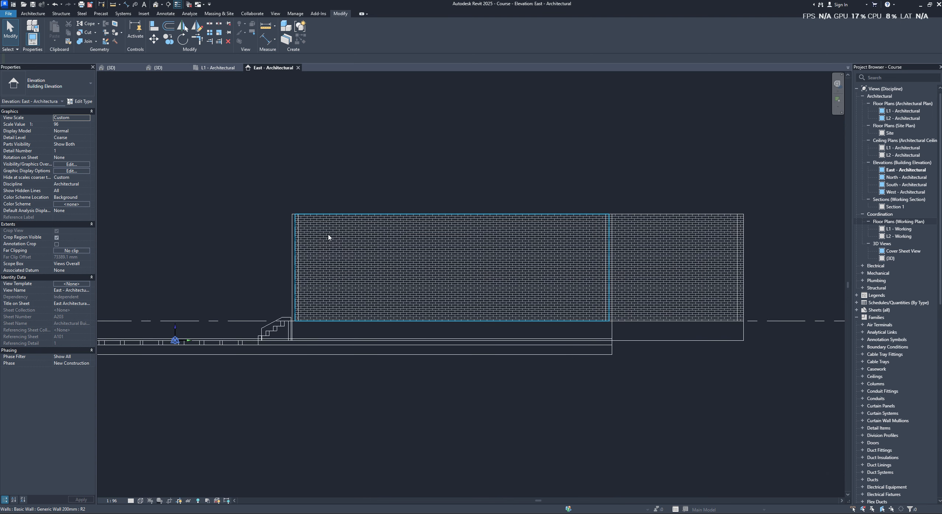
pyautogui.press('s')
pyautogui.press('d')
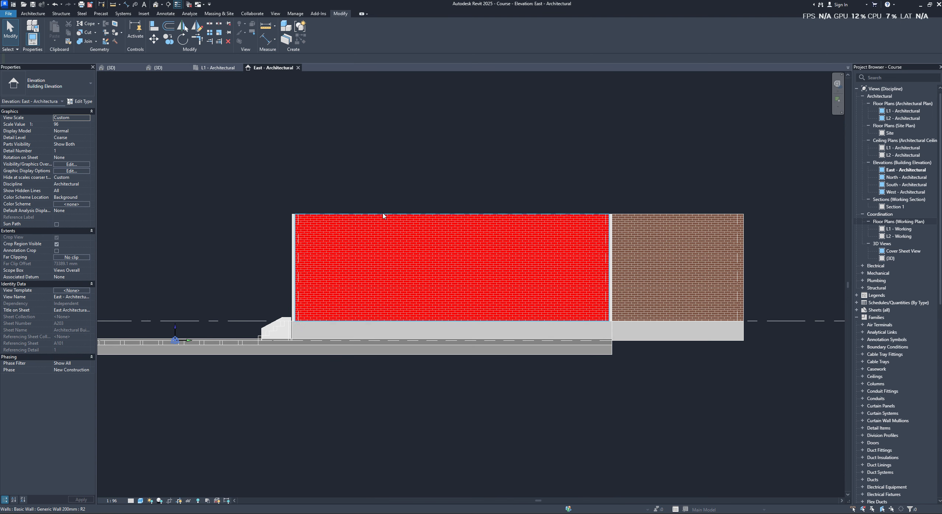
pyautogui.moveTo(402, 173); pyautogui.dragTo(433, 243, button='middle')
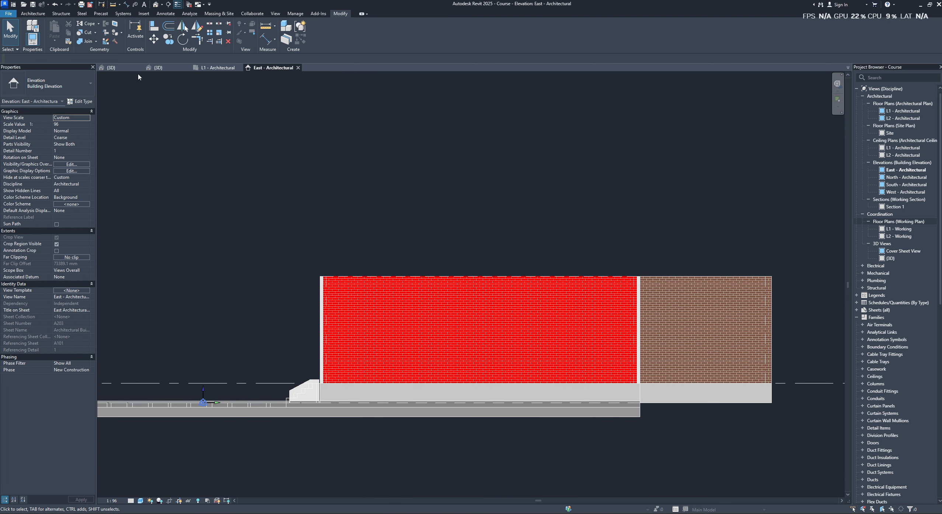
# - Examine the house walls and their phasing display in the 3D view, from the end wall around to the back
pyautogui.click(157, 67)
pyautogui.keyDown('shift'); pyautogui.moveTo(553, 243); pyautogui.dragTo(663, 243, button='middle'); pyautogui.keyUp('shift')
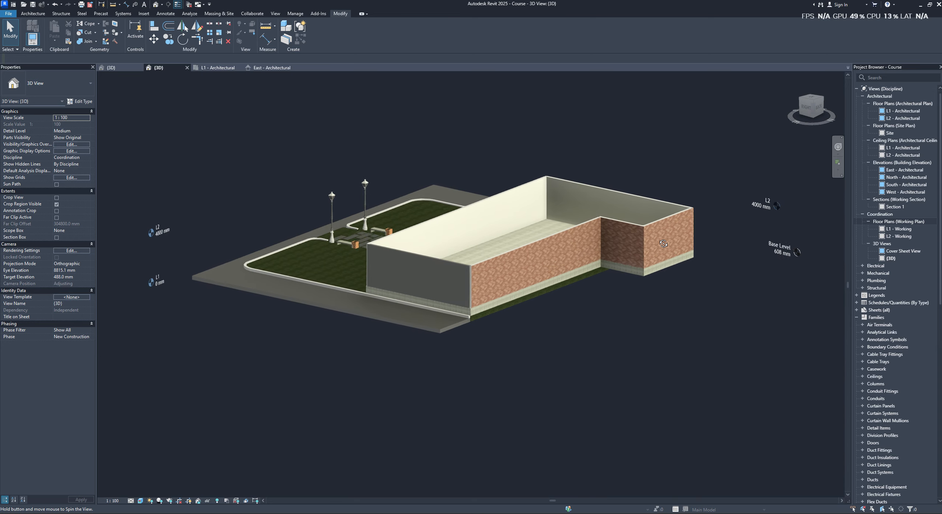
pyautogui.scroll(6, 427, 284)
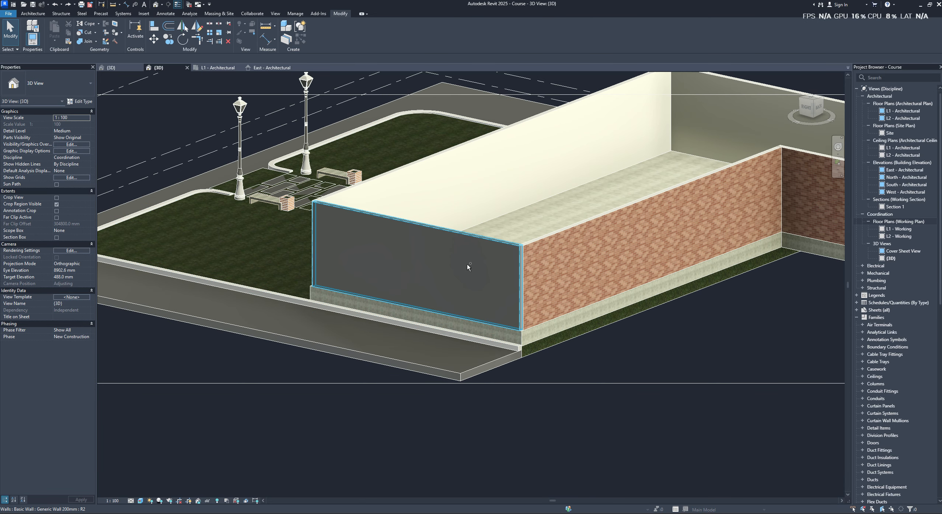
pyautogui.keyDown('shift'); pyautogui.moveTo(467, 267); pyautogui.dragTo(457, 300, button='middle'); pyautogui.keyUp('shift')
pyautogui.scroll(-1, 601, 308)
pyautogui.moveTo(575, 258); pyautogui.dragTo(453, 273, button='middle')
pyautogui.moveTo(561, 212); pyautogui.dragTo(404, 217, button='middle')
pyautogui.scroll(-1, 404, 218)
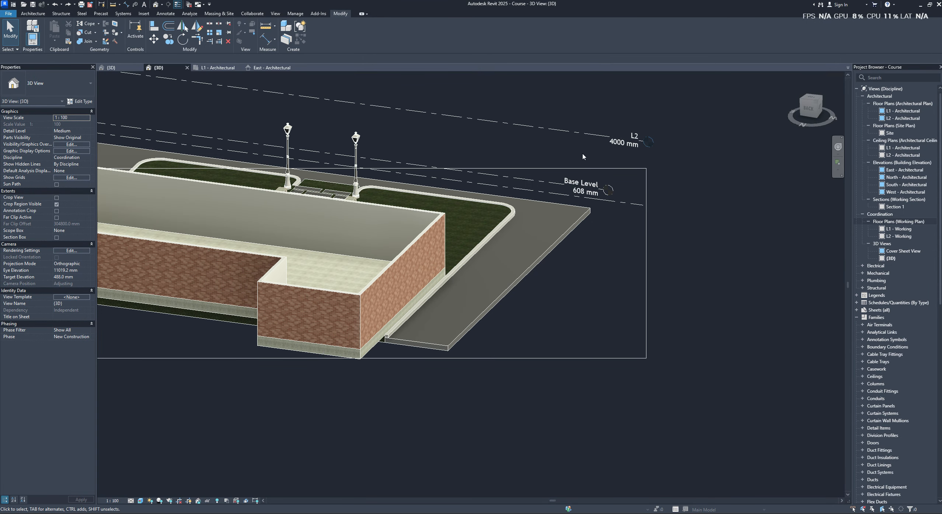
# - Open the L2 floor plan from the L2 level head in 3D and examine the house outline
pyautogui.click(580, 136)
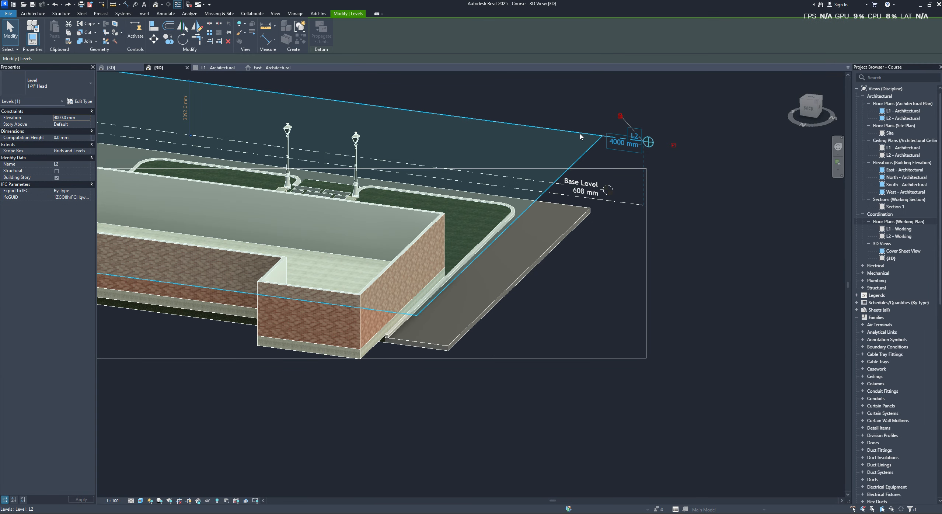
pyautogui.scroll(3, 642, 145)
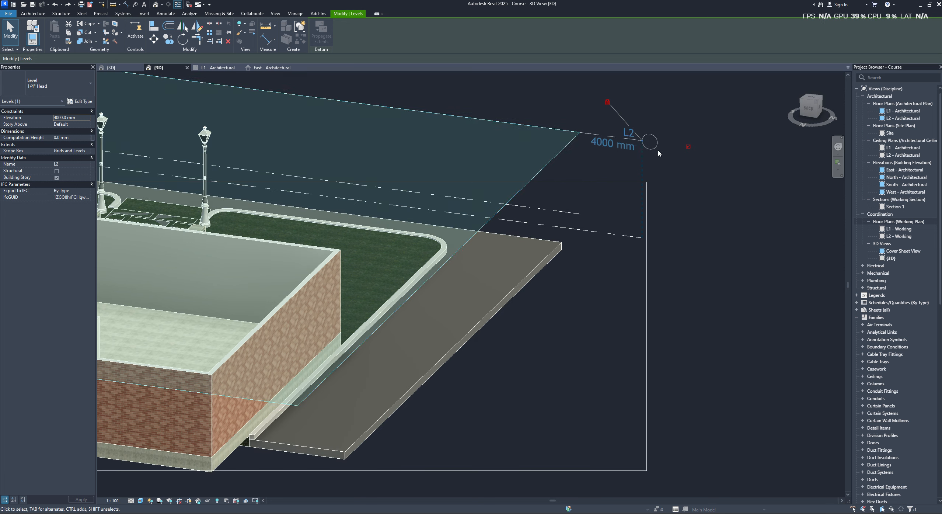
pyautogui.press('Escape')
pyautogui.doubleClick(657, 151)
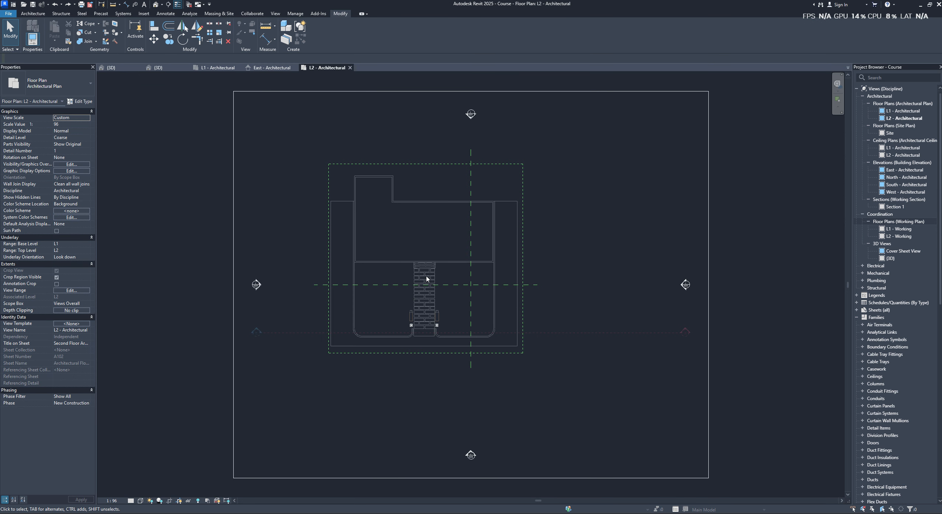
pyautogui.scroll(1, 535, 242)
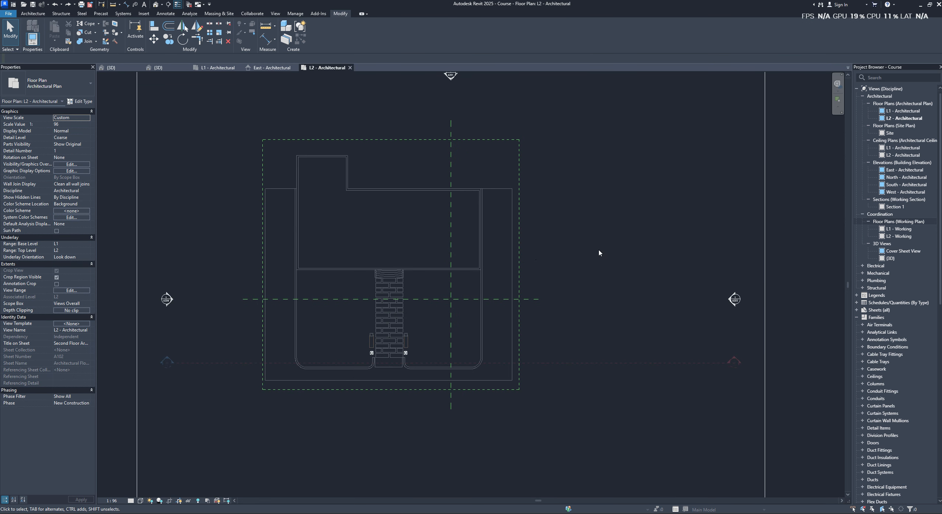
# - In the East elevation's Visibility/Graphic Overrides, select all annotation categories and apply them as visible
pyautogui.click(270, 68)
pyautogui.scroll(-2, 476, 327)
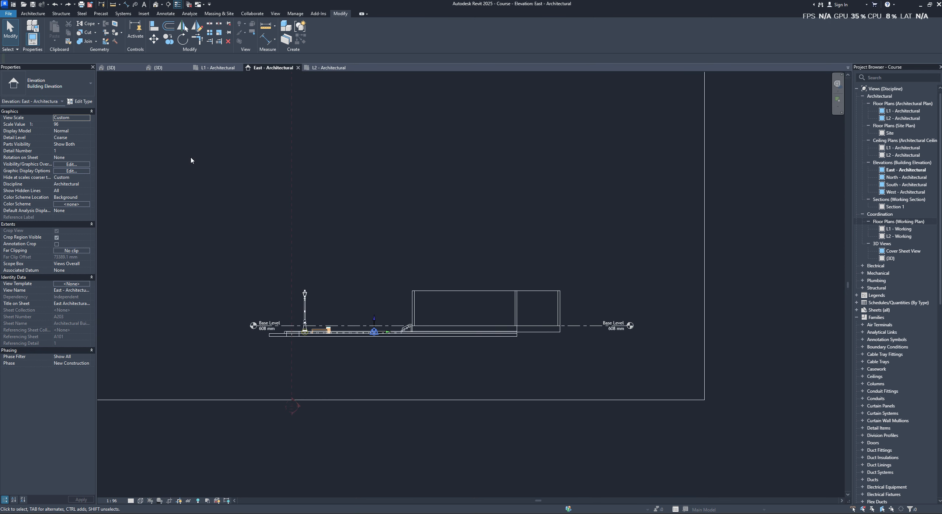
pyautogui.click(275, 13)
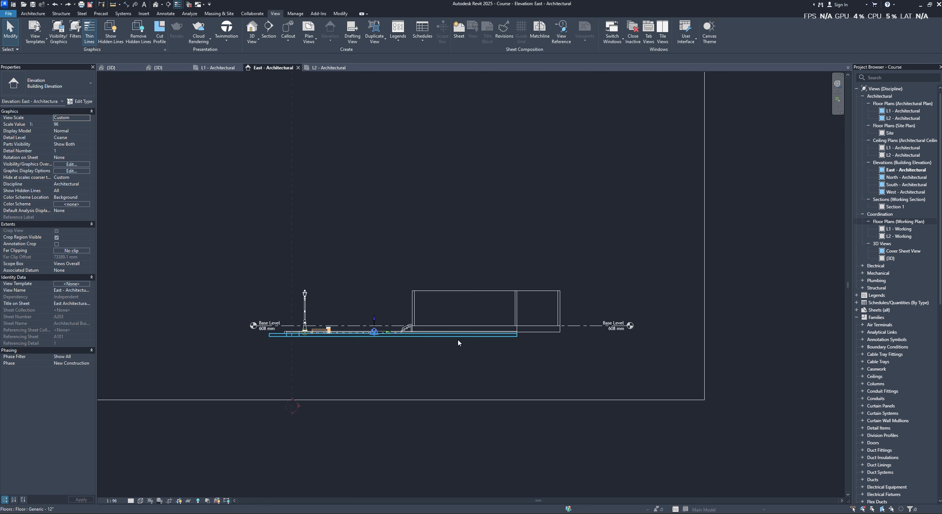
pyautogui.scroll(-2, 381, 204)
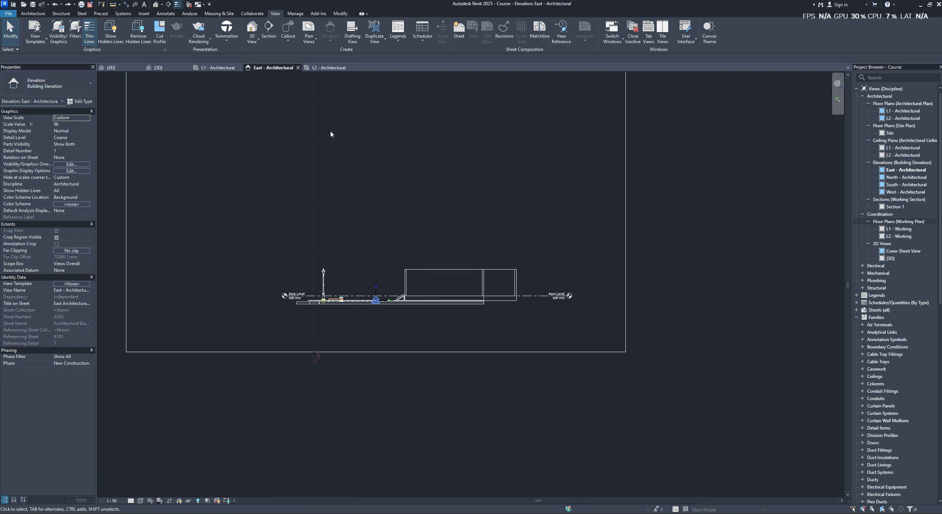
pyautogui.click(86, 164)
pyautogui.click(536, 148)
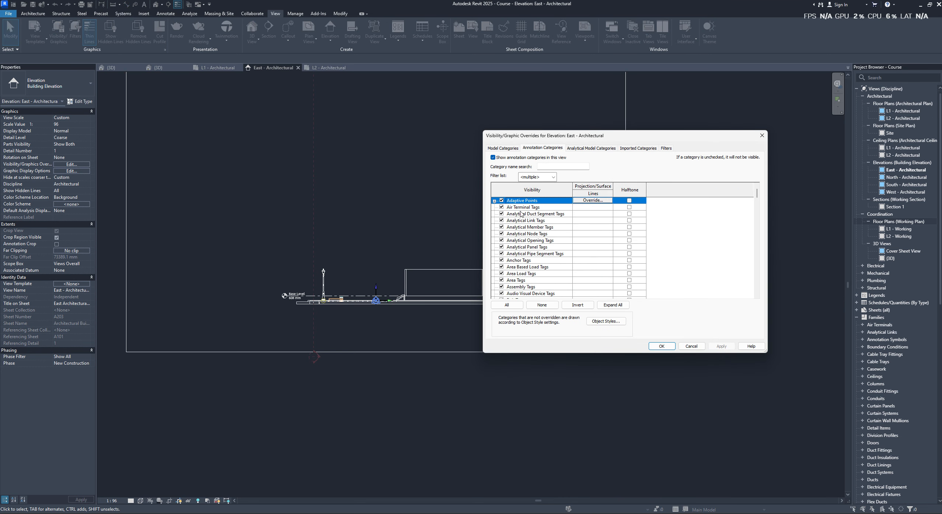
pyautogui.click(507, 304)
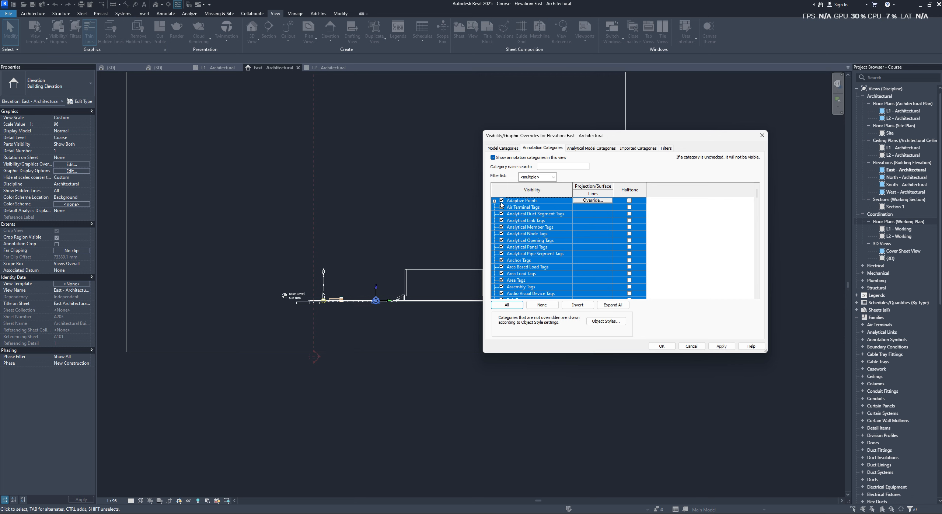
pyautogui.click(719, 347)
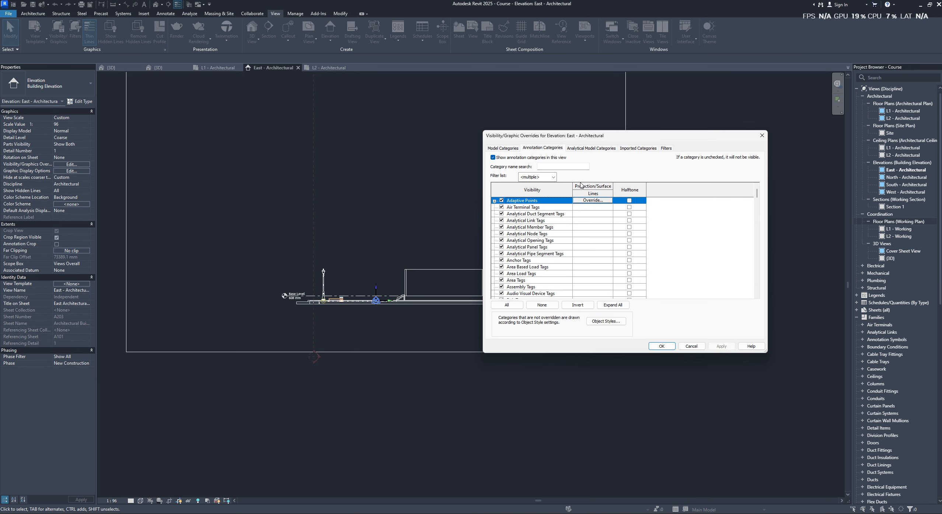
# - Make all analytical model categories visible in the East elevation's Visibility/Graphic Overrides and apply the change
pyautogui.click(591, 148)
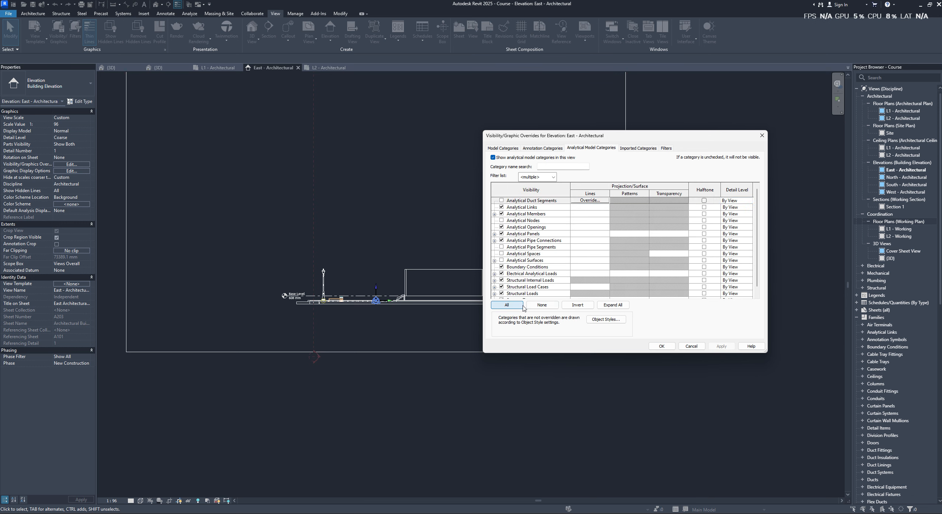
pyautogui.click(507, 304)
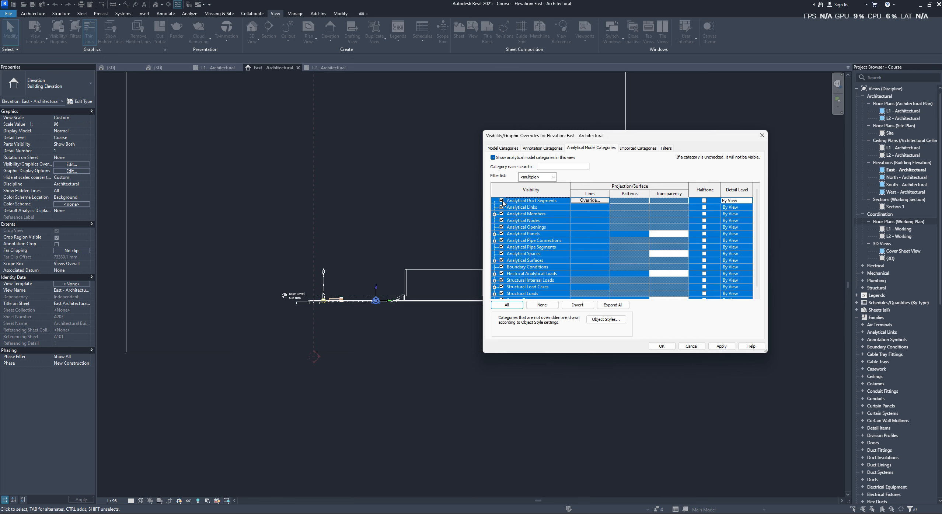
pyautogui.click(722, 346)
# - Check the imported categories and filters, then reapply all annotation categories as visible and accept the East elevation's overrides
pyautogui.click(631, 149)
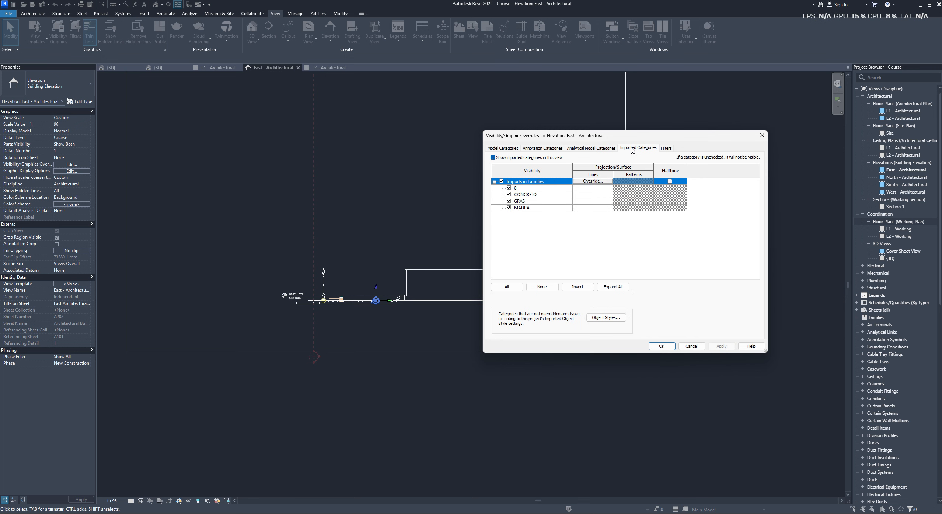
pyautogui.click(667, 148)
pyautogui.click(543, 148)
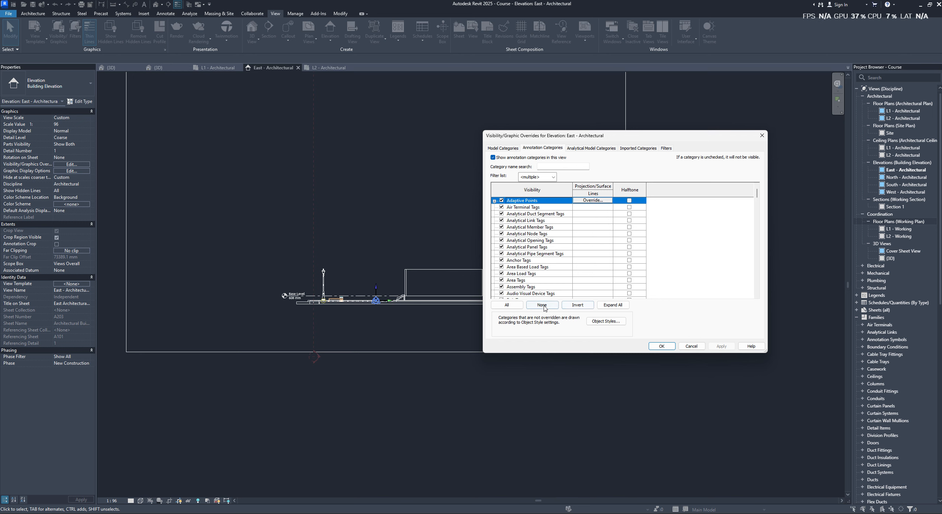
pyautogui.click(507, 304)
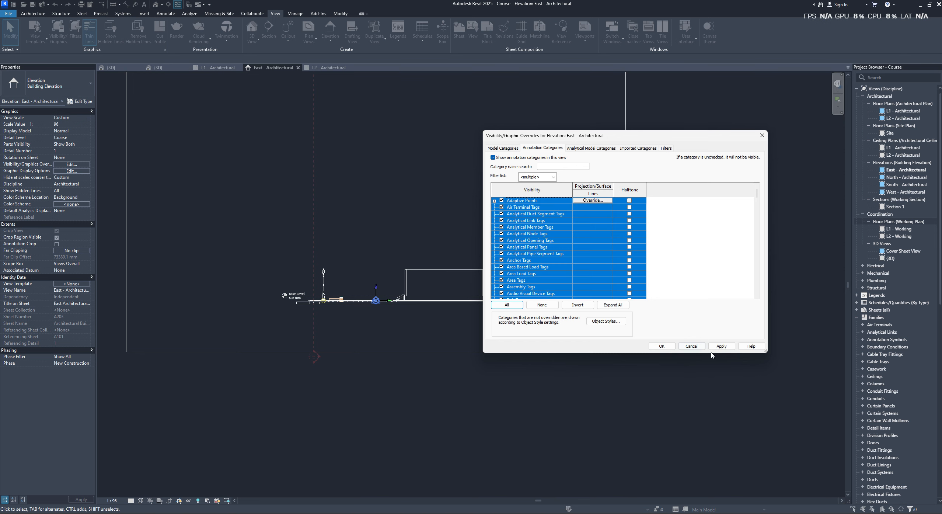
pyautogui.click(721, 346)
pyautogui.click(662, 346)
# - Reveal hidden elements in the East elevation to look for the missing levels, then leave that mode
pyautogui.scroll(-3, 616, 337)
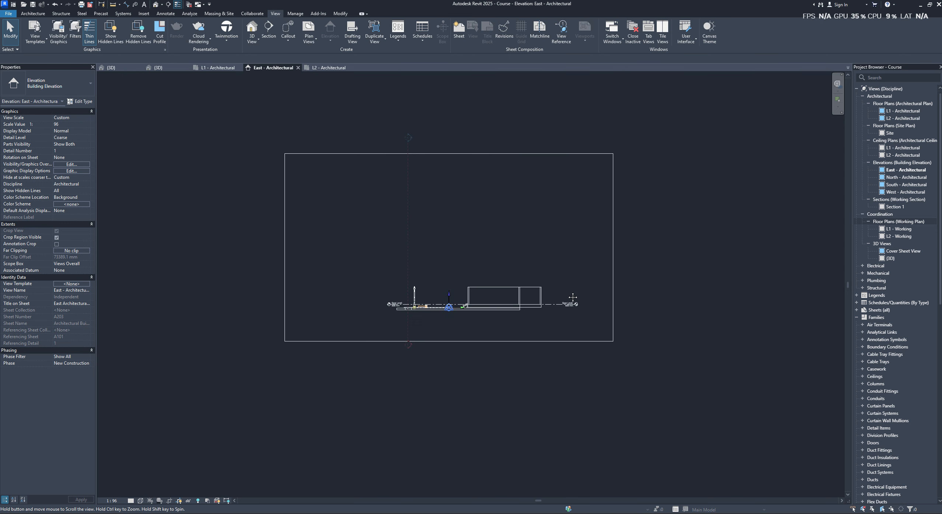
pyautogui.click(574, 315)
pyautogui.click(604, 249)
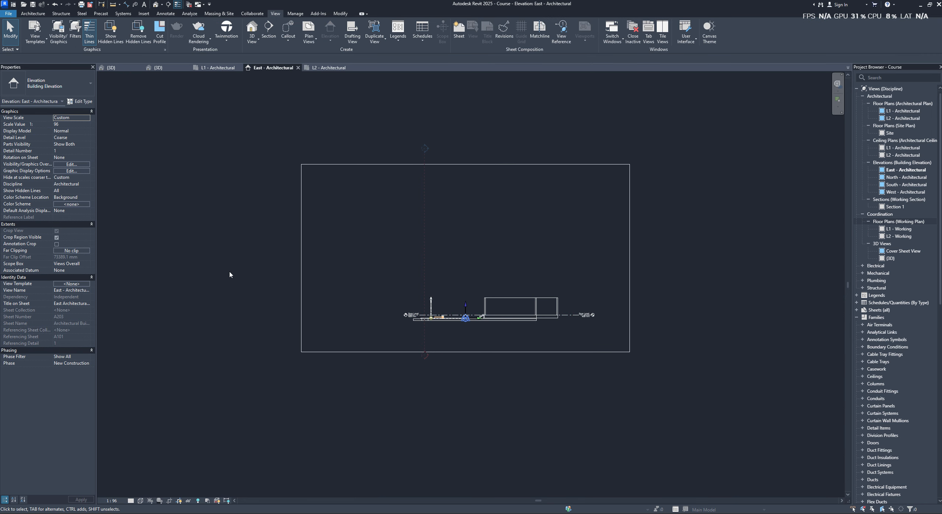
pyautogui.click(198, 500)
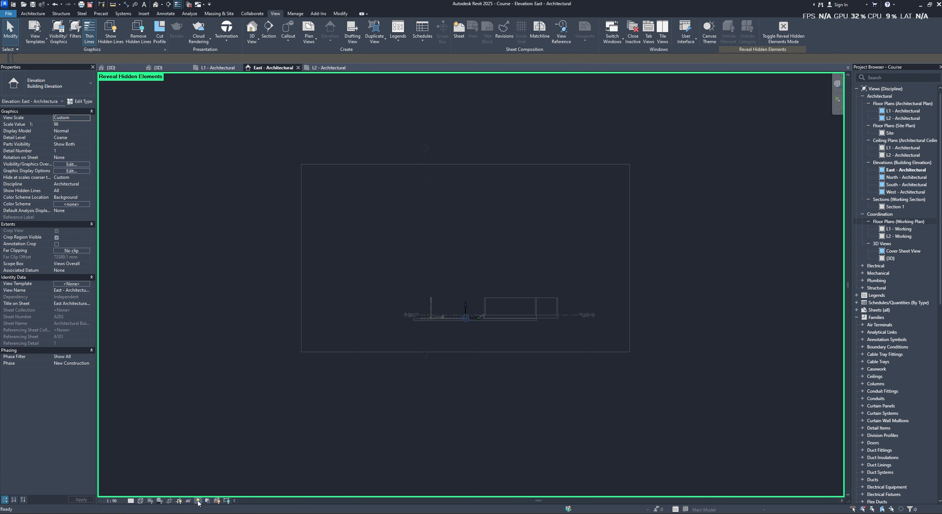
pyautogui.scroll(3, 465, 319)
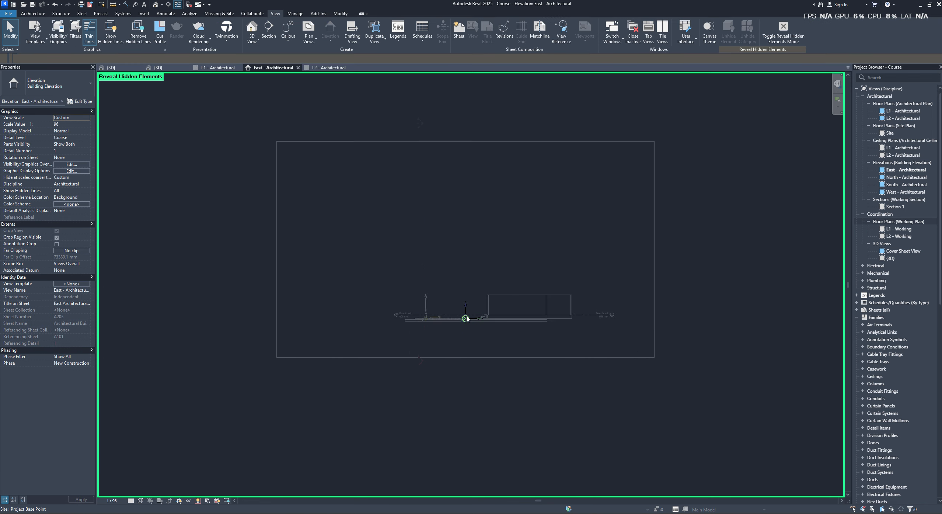
pyautogui.click(198, 499)
# - Set the East elevation's visual style to Shaded and compare its level display with the South elevation
pyautogui.click(133, 501)
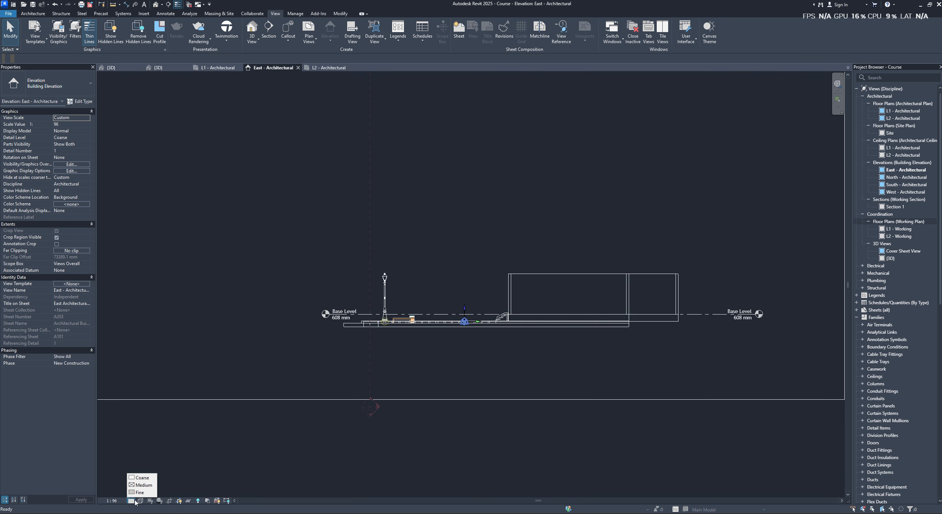
pyautogui.click(141, 501)
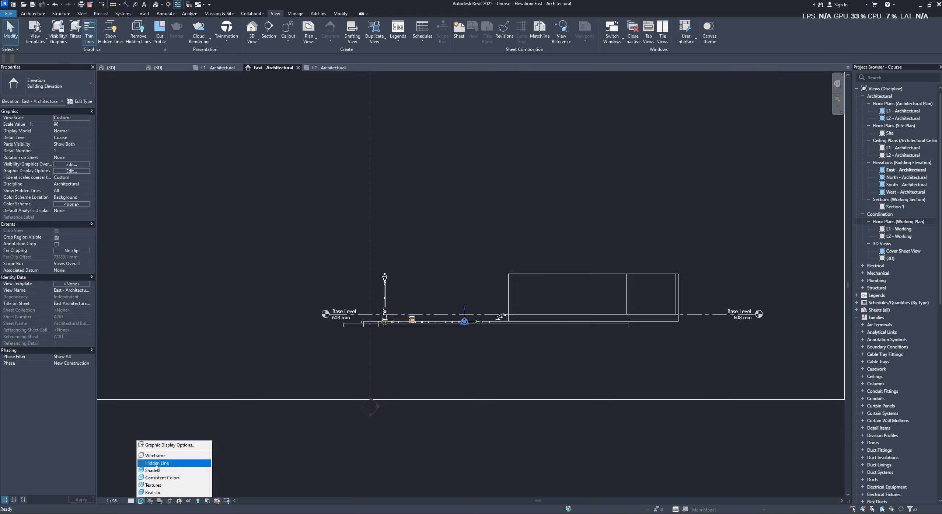
pyautogui.click(153, 470)
pyautogui.scroll(-2, 462, 379)
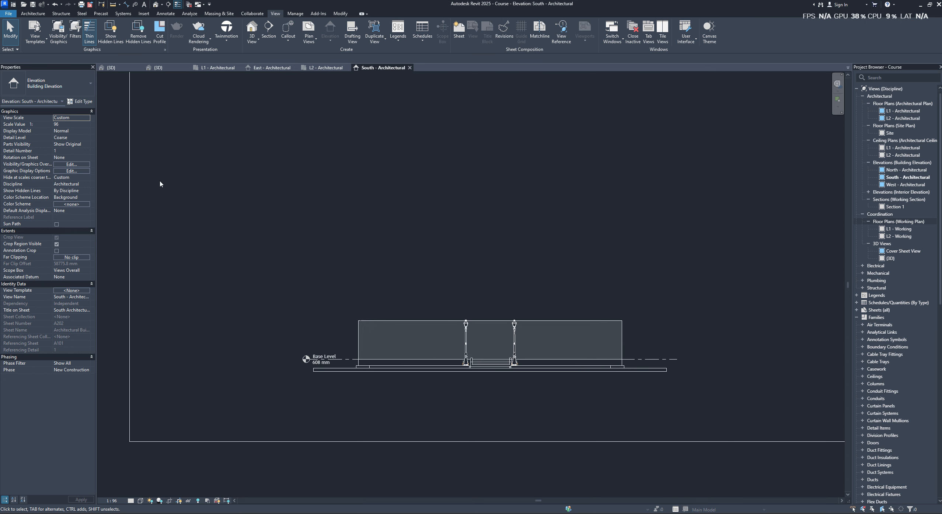
pyautogui.click(271, 68)
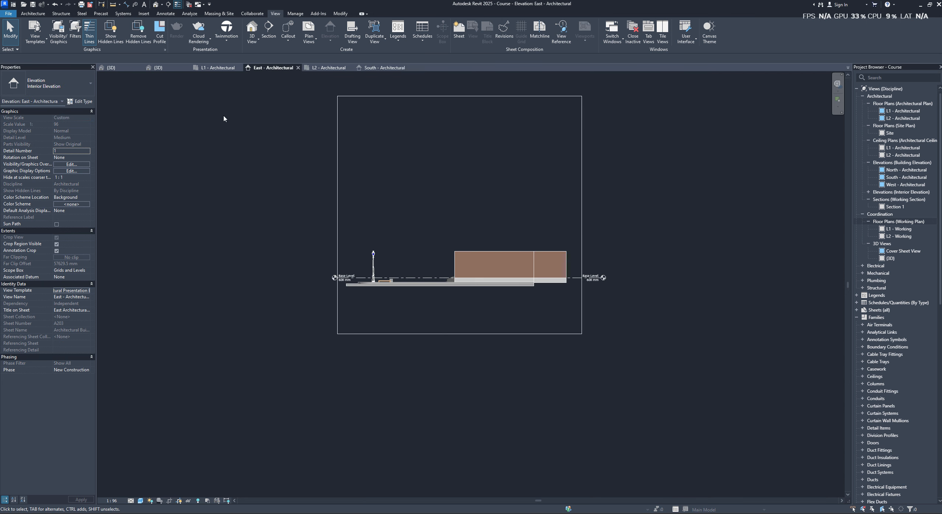
# - Select the L2 level in the 3D view and bring up the commands available for it
pyautogui.click(160, 68)
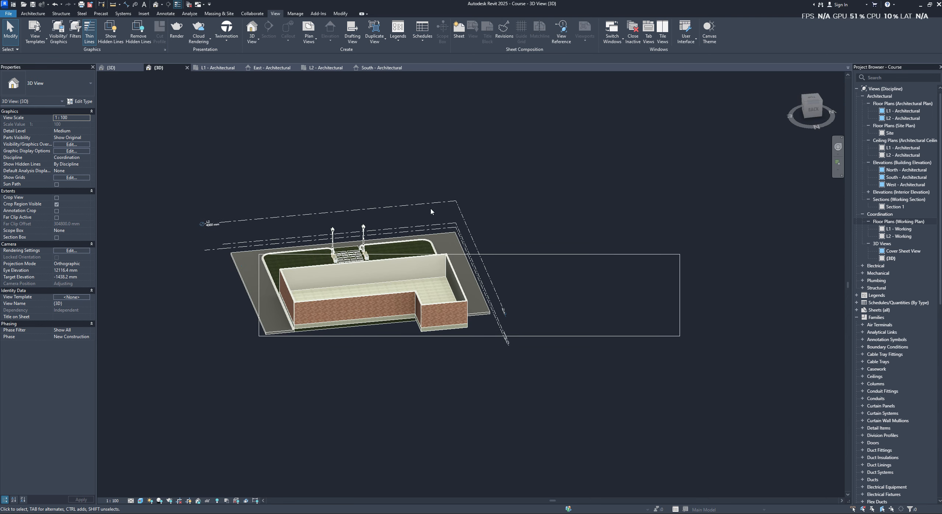
pyautogui.scroll(4, 248, 223)
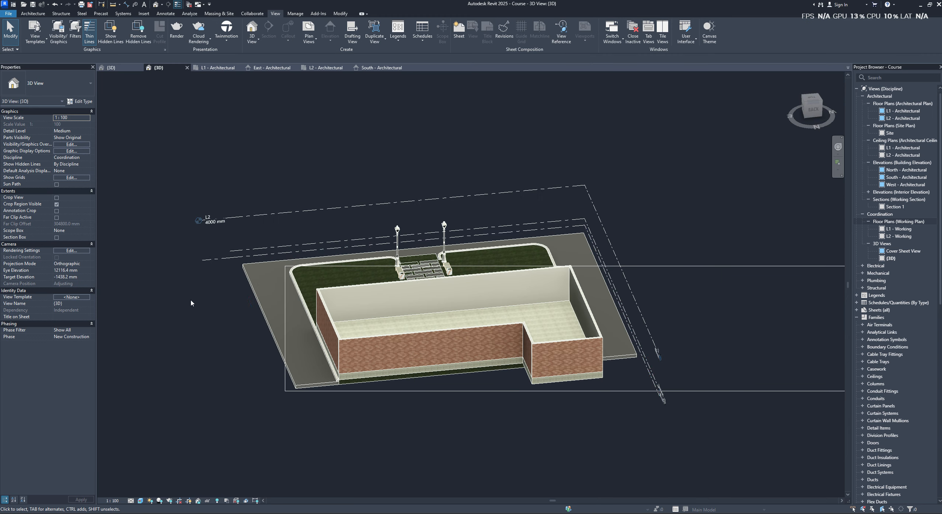
pyautogui.click(227, 223)
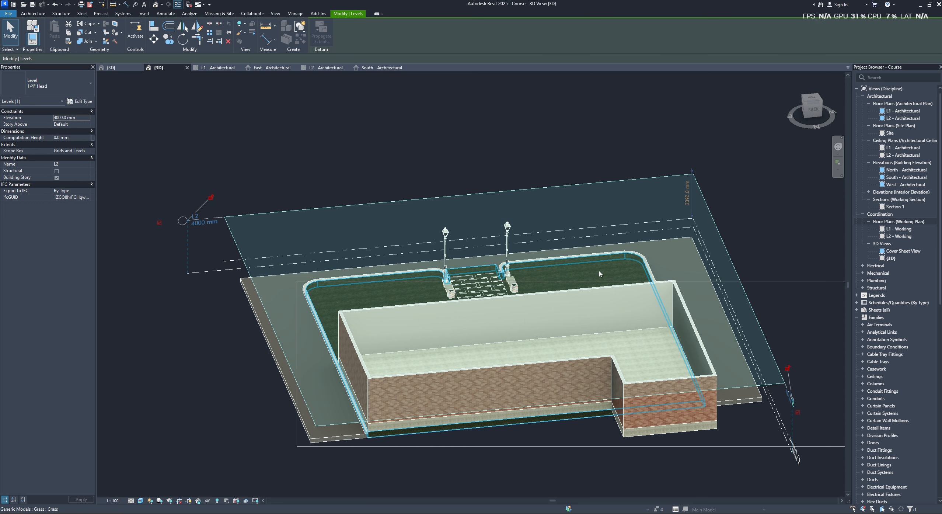
pyautogui.rightClick(479, 193)
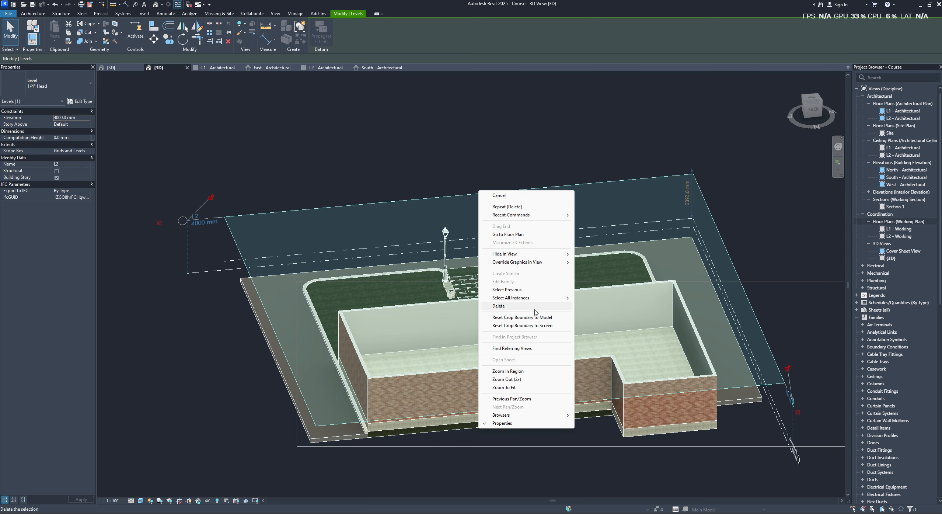
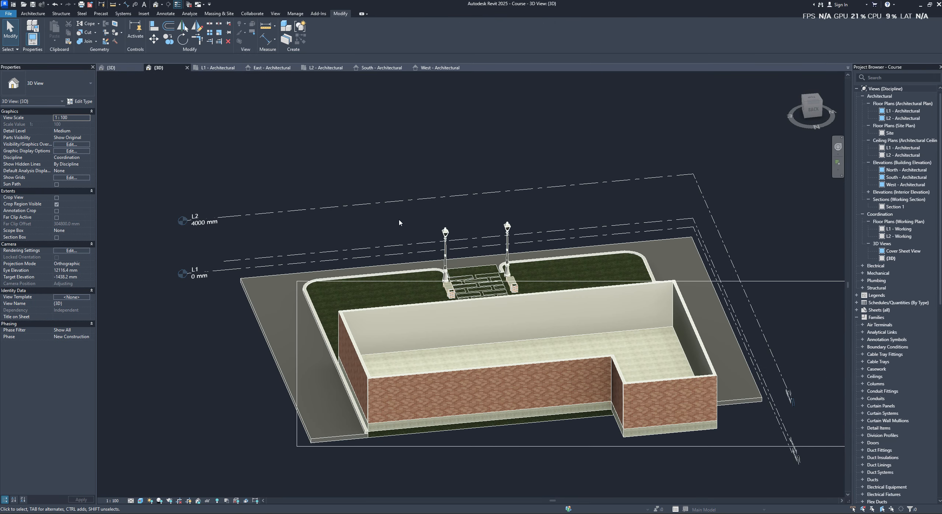
# - Set the Project_Converted 3D view's visual style to Consistent Colors and inspect the house's front entrance door
pyautogui.keyDown('shift'); pyautogui.moveTo(368, 251); pyautogui.dragTo(181, 110, button='middle'); pyautogui.keyUp('shift')
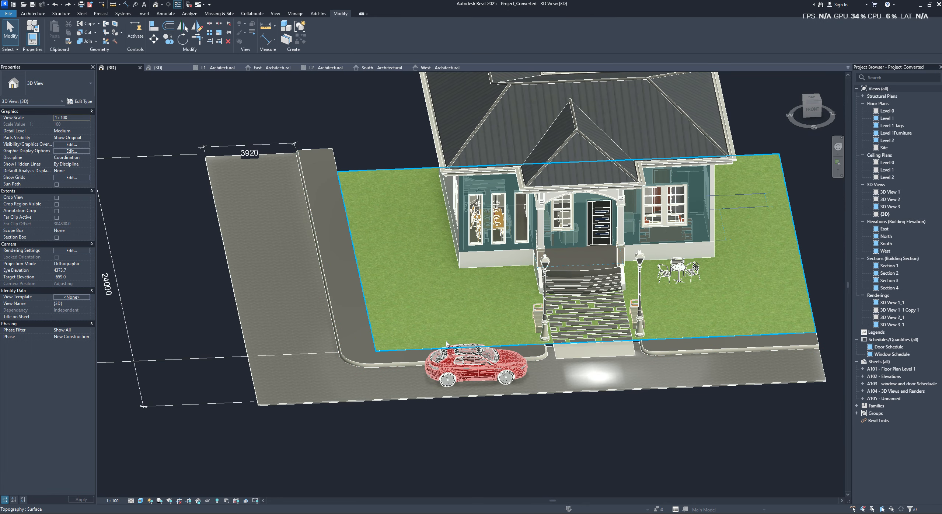
pyautogui.keyDown('shift'); pyautogui.moveTo(503, 312); pyautogui.dragTo(614, 437, button='middle'); pyautogui.keyUp('shift')
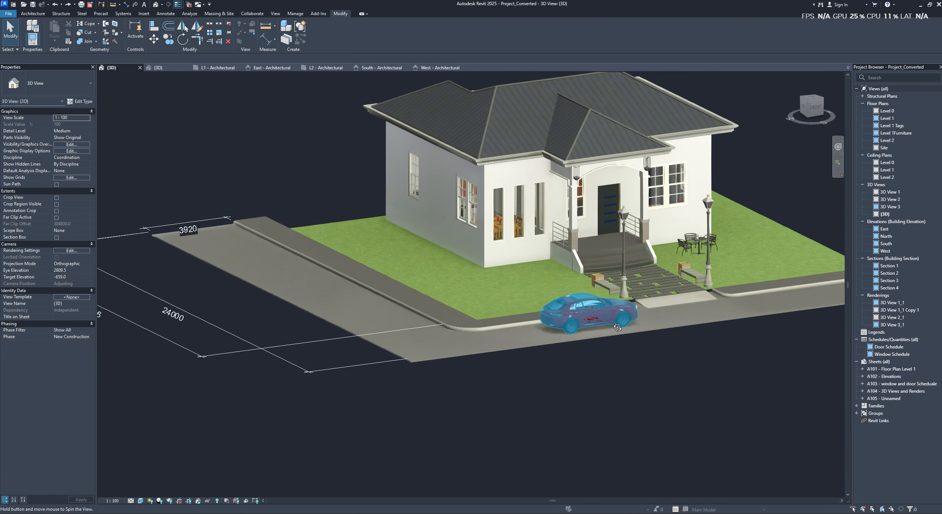
pyautogui.keyDown('shift'); pyautogui.moveTo(589, 321); pyautogui.dragTo(314, 412, button='middle'); pyautogui.keyUp('shift')
pyautogui.click(140, 500)
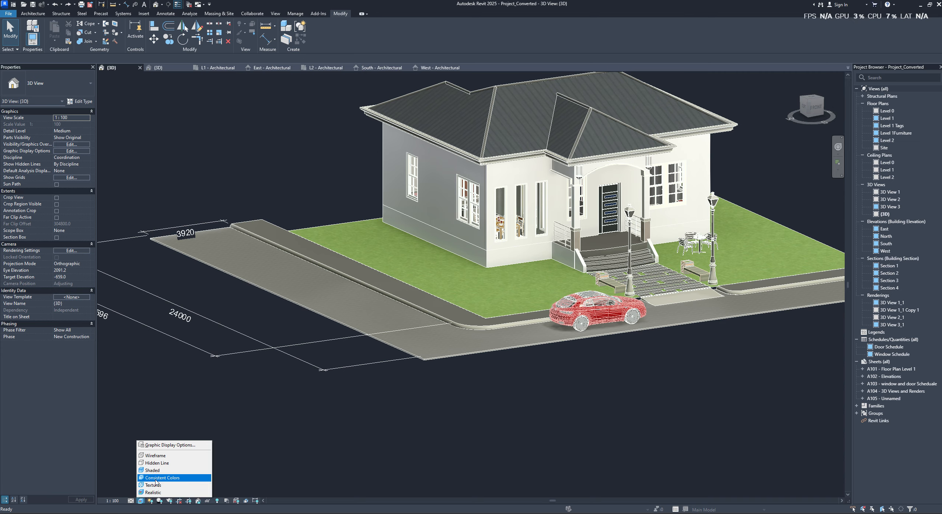
pyautogui.click(155, 479)
pyautogui.keyDown('shift'); pyautogui.moveTo(606, 352); pyautogui.dragTo(595, 295, button='middle'); pyautogui.keyUp('shift')
pyautogui.scroll(3, 497, 263)
pyautogui.click(559, 254)
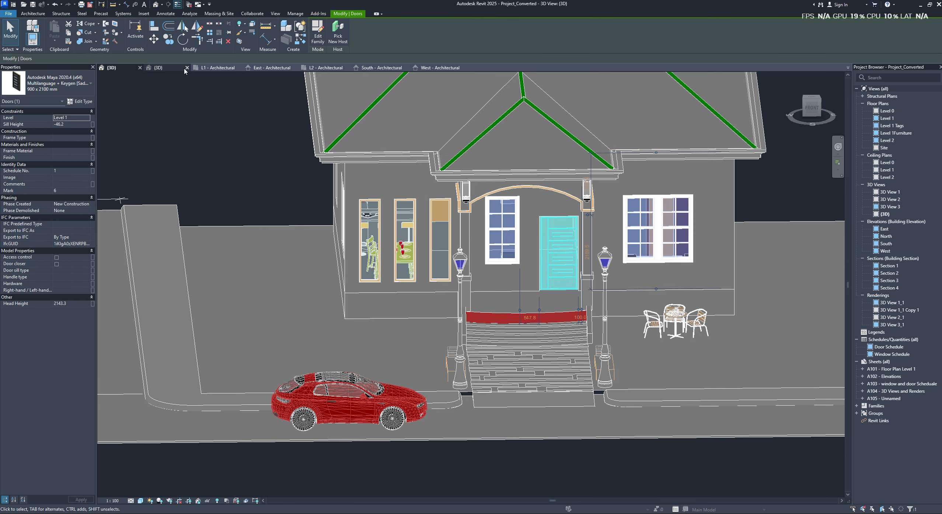
# - Compare the Course model's front wall with the recessed entrance and porch floor in Project_Converted, ending back in the Course 3D view
pyautogui.click(168, 73)
pyautogui.scroll(2, 475, 320)
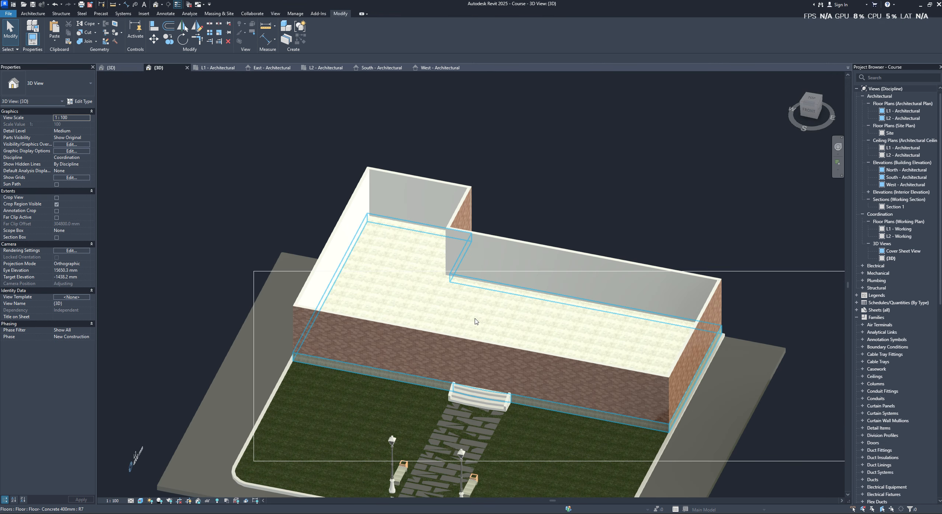
pyautogui.click(498, 377)
pyautogui.scroll(2, 499, 377)
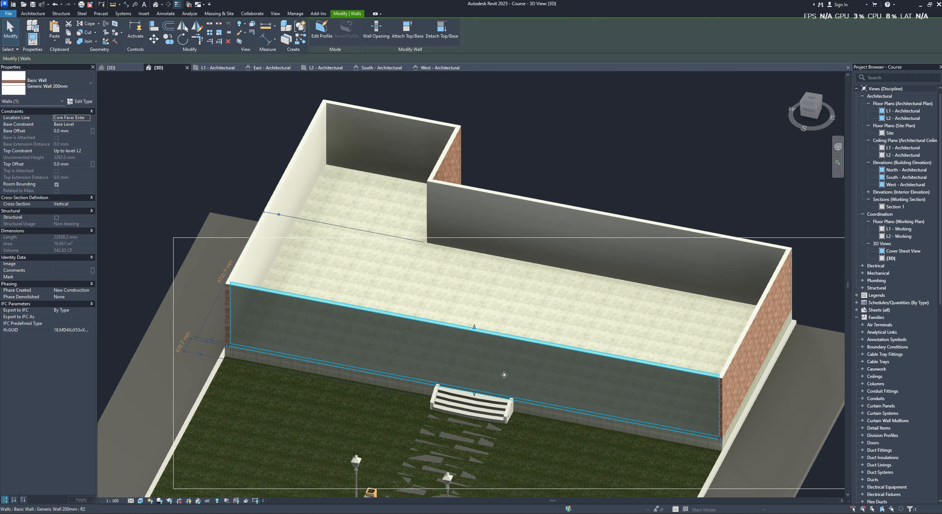
pyautogui.click(124, 69)
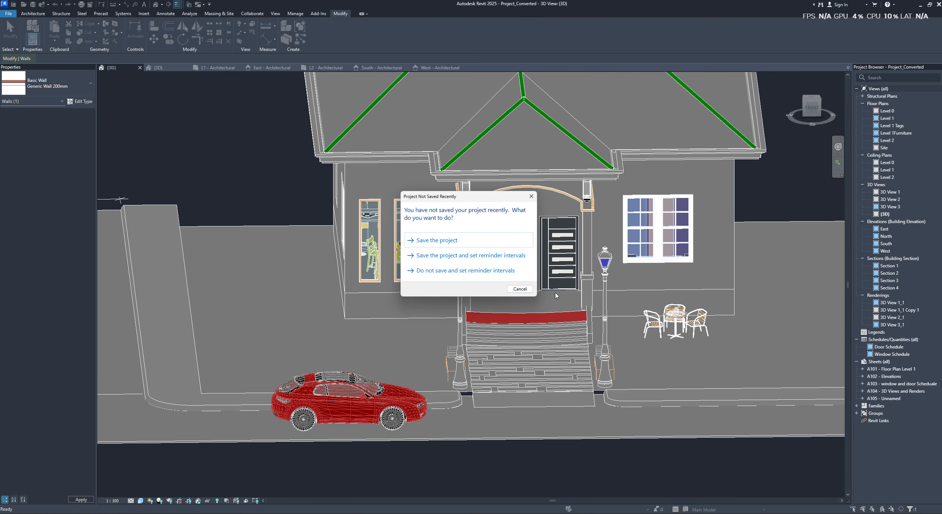
pyautogui.press('Escape')
pyautogui.keyDown('shift'); pyautogui.moveTo(562, 297); pyautogui.dragTo(635, 329, button='middle'); pyautogui.keyUp('shift')
pyautogui.scroll(2, 612, 313)
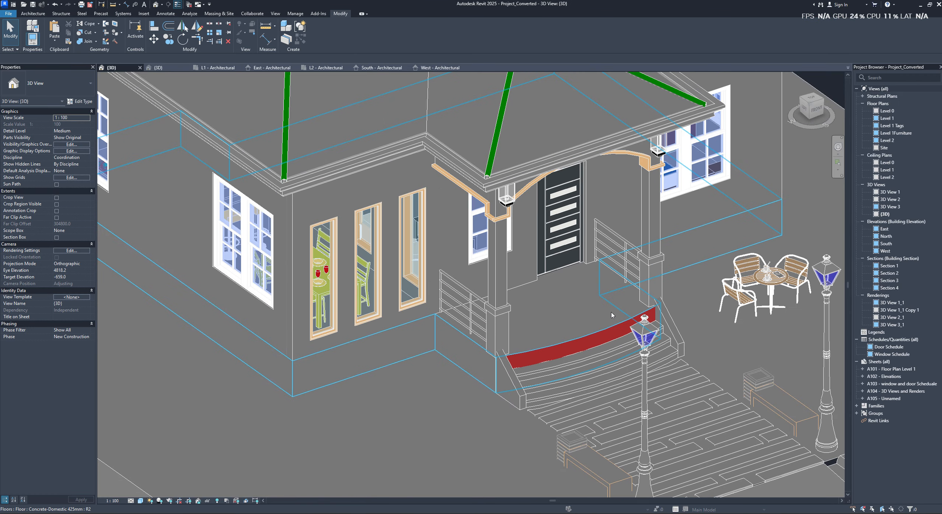
pyautogui.click(560, 316)
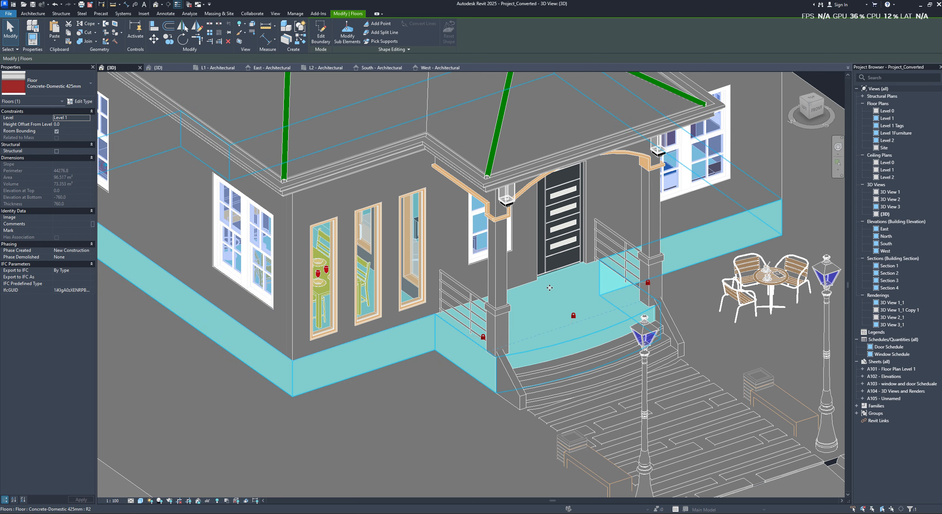
pyautogui.click(162, 69)
pyautogui.keyDown('shift'); pyautogui.moveTo(516, 320); pyautogui.dragTo(546, 389, button='middle'); pyautogui.keyUp('shift')
pyautogui.click(513, 387)
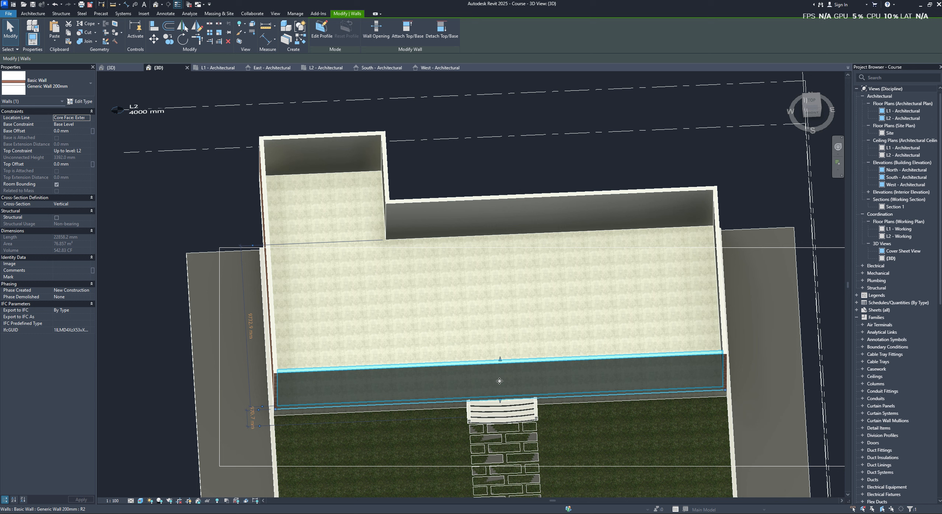
pyautogui.doubleClick(519, 379)
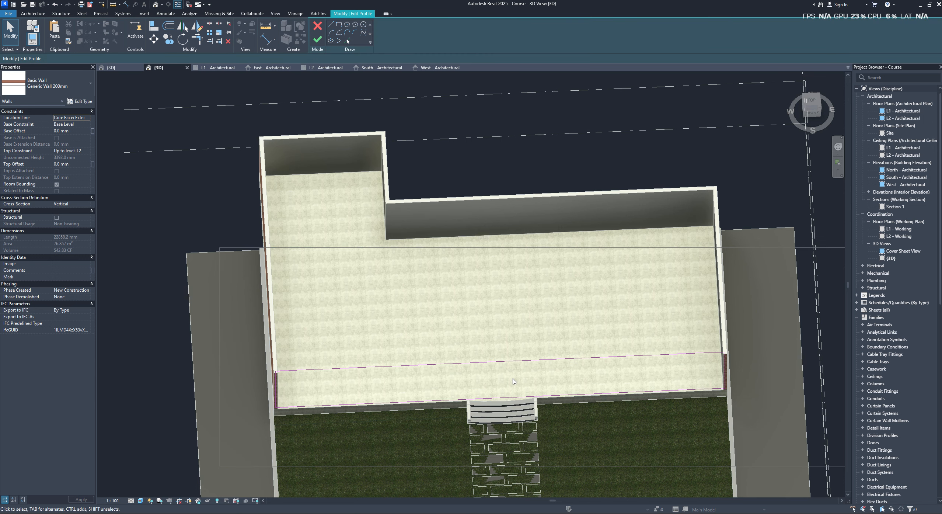
pyautogui.keyDown('shift'); pyautogui.moveTo(528, 351); pyautogui.dragTo(523, 376, button='middle'); pyautogui.keyUp('shift')
pyautogui.click(518, 395)
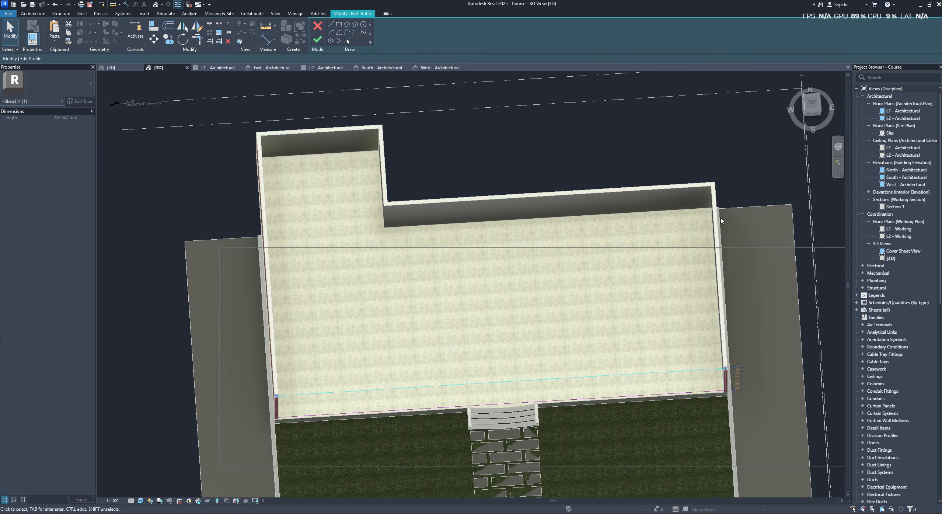
pyautogui.click(812, 104)
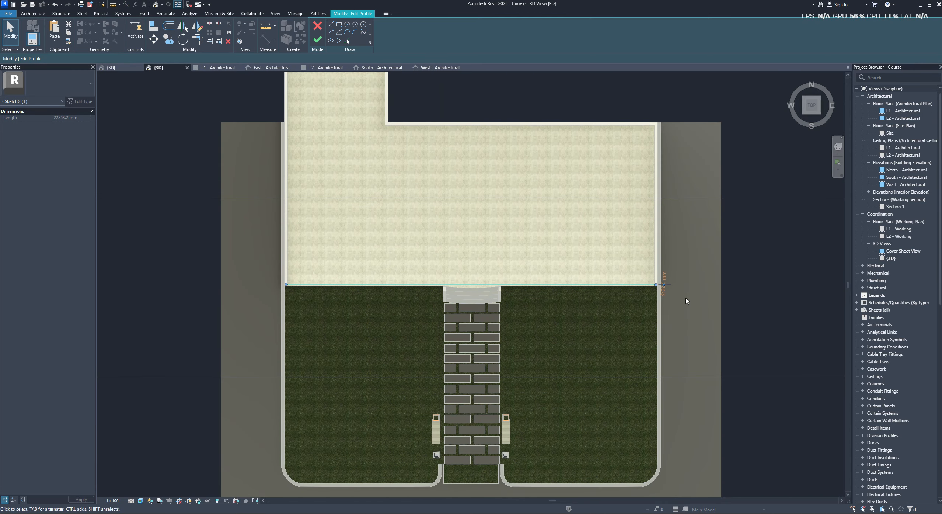
pyautogui.press('Escape')
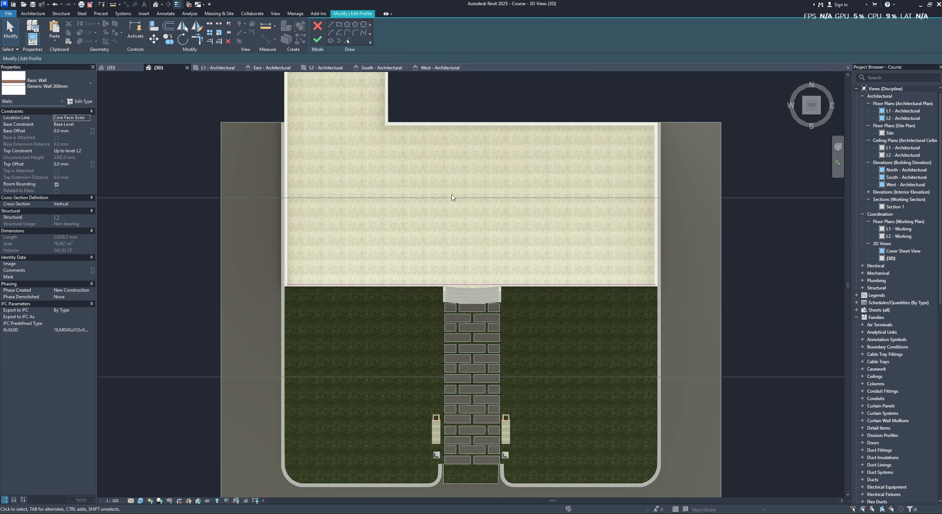
pyautogui.keyDown('shift'); pyautogui.moveTo(443, 279); pyautogui.dragTo(463, 232, button='middle'); pyautogui.keyUp('shift')
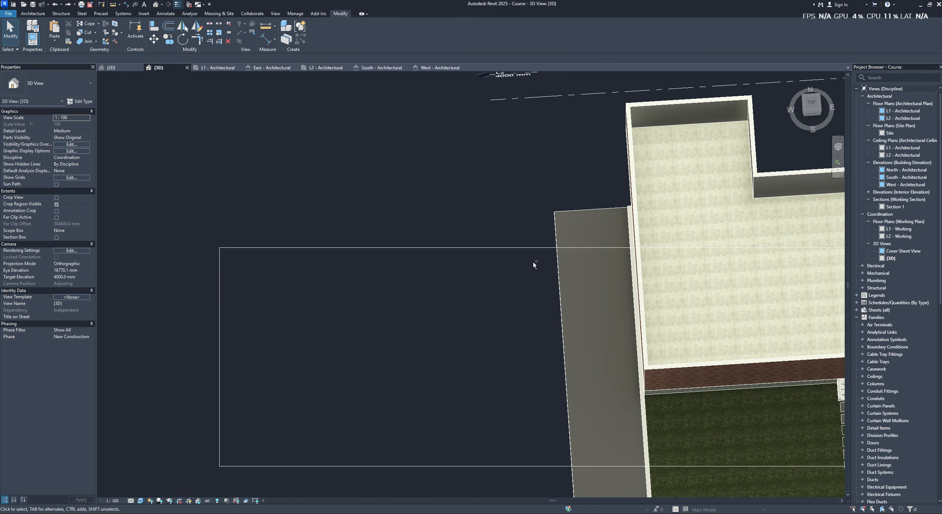
# - Delete the straight front exterior wall behind the entrance stairs in the Course 3D view
pyautogui.moveTo(587, 279); pyautogui.dragTo(342, 248, button='middle')
pyautogui.click(538, 337)
pyautogui.press('Delete')
pyautogui.moveTo(559, 325); pyautogui.dragTo(387, 301, button='middle')
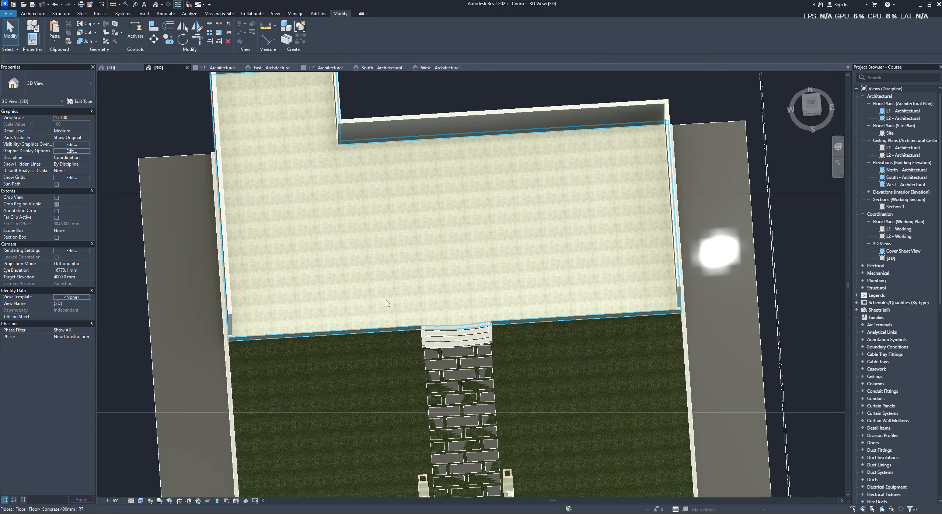
# - In top view, draw a Generic Wall 200mm from the front-west corner to the stairs, using location line Finish Face: Interior
pyautogui.click(499, 275)
pyautogui.click(812, 106)
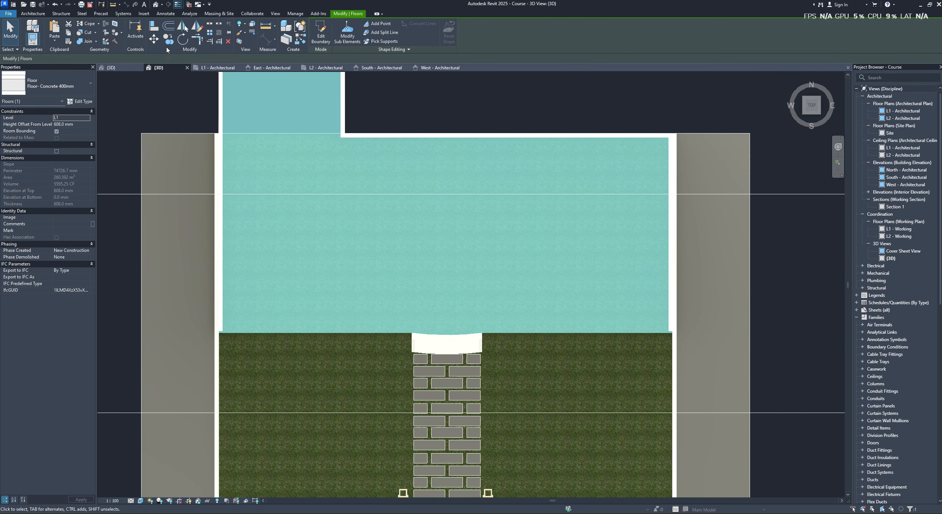
pyautogui.click(33, 14)
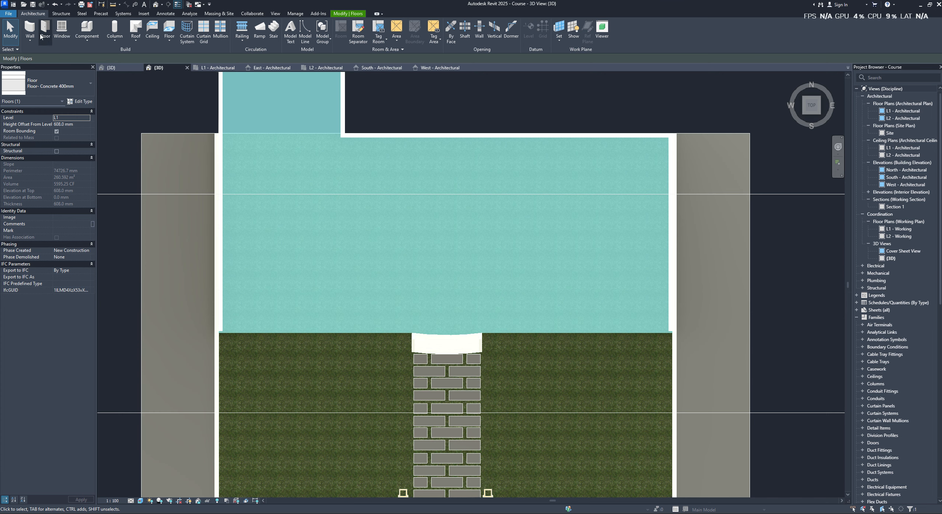
pyautogui.click(29, 29)
pyautogui.click(218, 331)
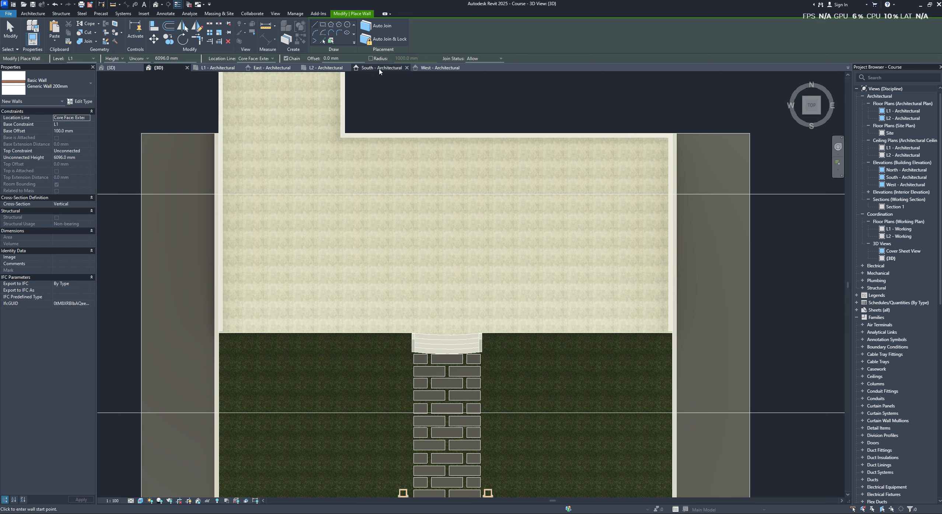
pyautogui.click(267, 59)
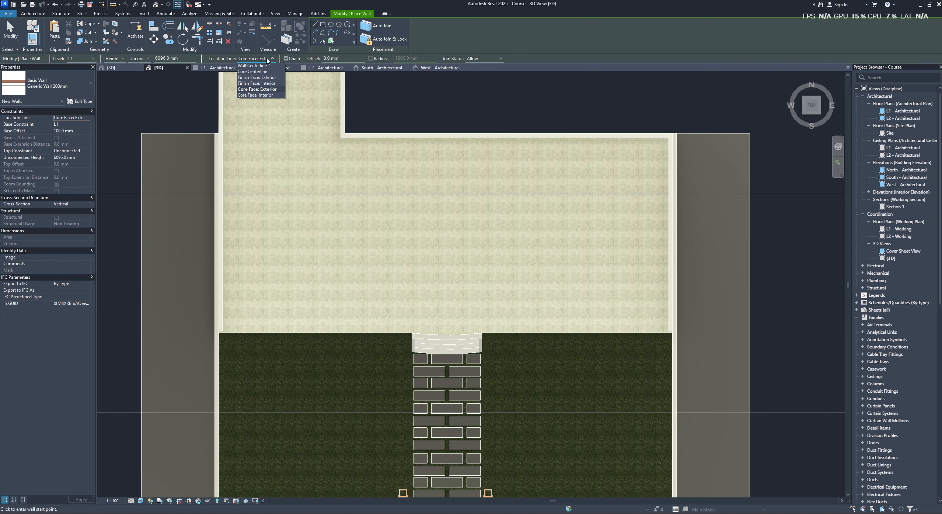
pyautogui.click(269, 84)
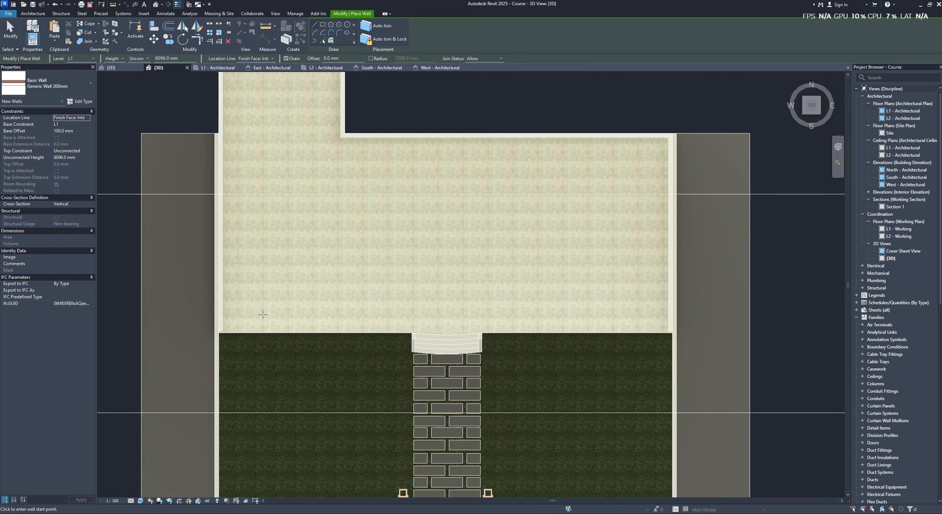
pyautogui.click(222, 331)
pyautogui.scroll(2, 415, 330)
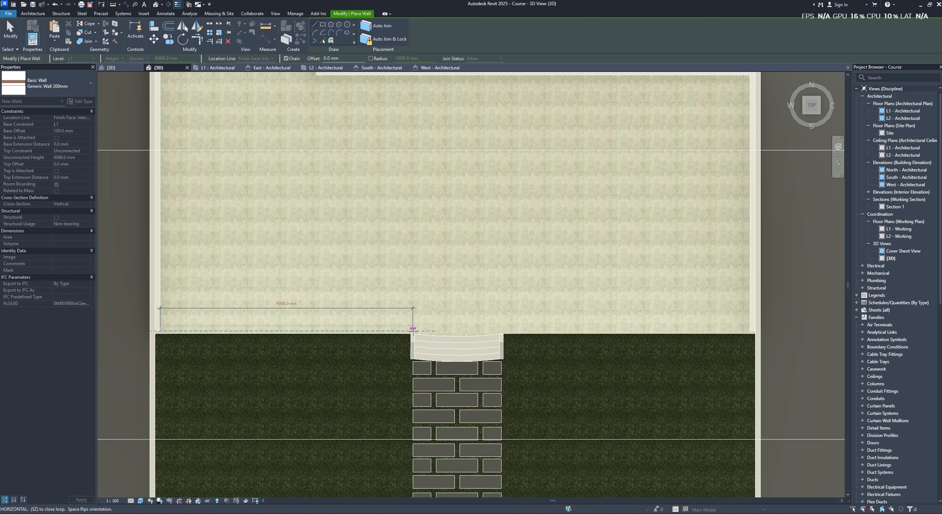
pyautogui.click(413, 330)
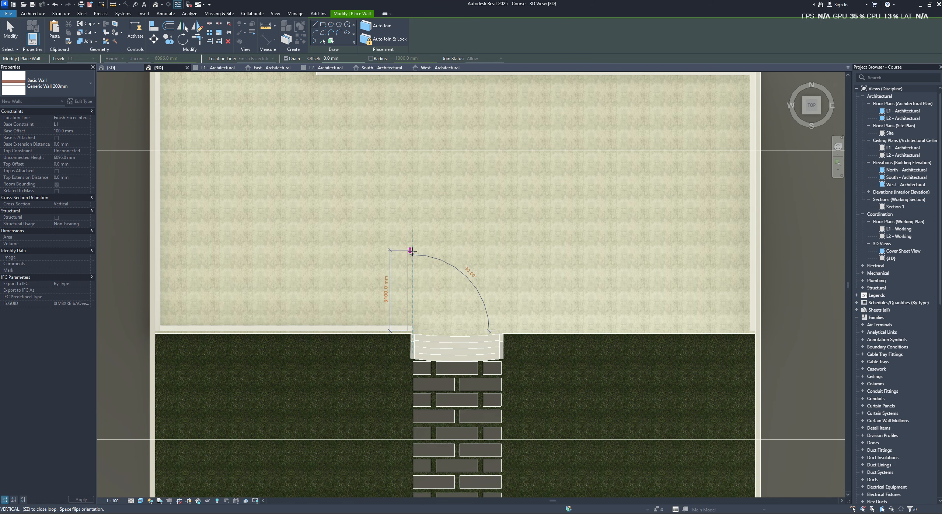
# - Continue the wall chain around a stair-wide entrance recess about 3100 mm deep, then along the front edge to the east corner
pyautogui.click(411, 250)
pyautogui.click(502, 250)
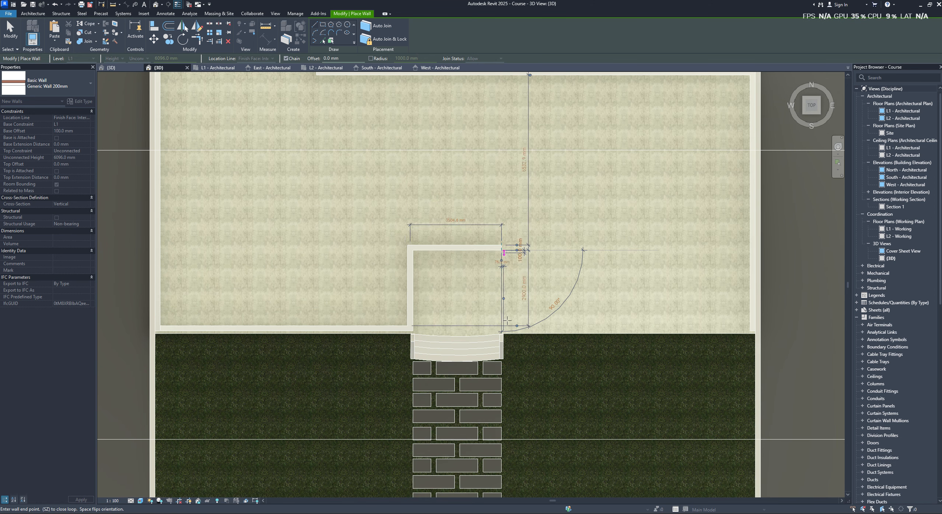
pyautogui.click(503, 331)
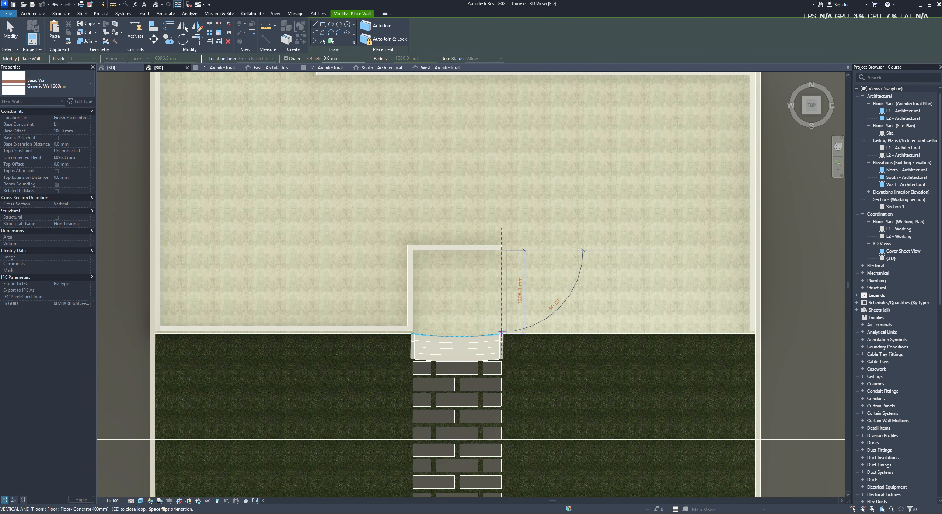
pyautogui.click(754, 331)
pyautogui.press('Escape')
pyautogui.press('Escape')
# - Set the top constraint of all five new front and recess walls to Up to level: L2
pyautogui.scroll(-3, 665, 311)
pyautogui.keyDown('shift'); pyautogui.moveTo(664, 311); pyautogui.dragTo(640, 296, button='middle'); pyautogui.keyUp('shift')
pyautogui.scroll(1, 737, 243)
pyautogui.click(733, 203)
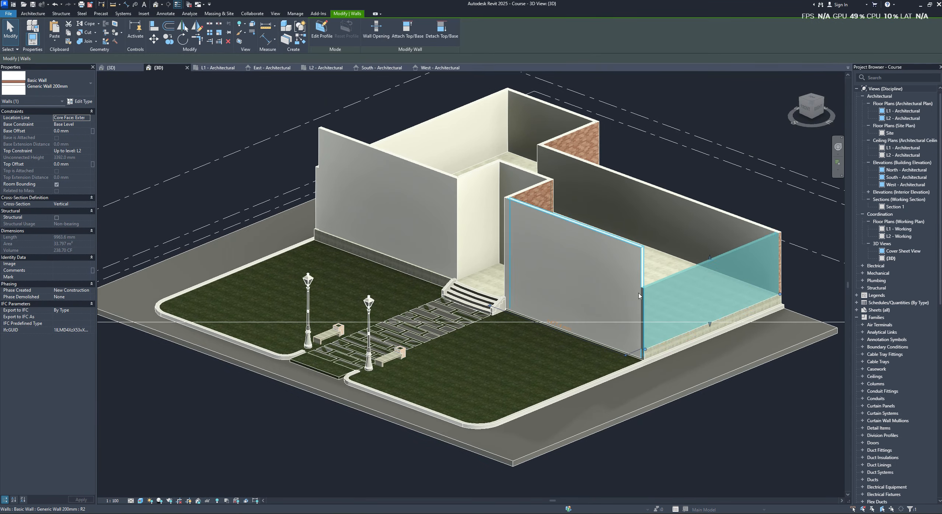
pyautogui.click(639, 296)
pyautogui.scroll(3, 654, 312)
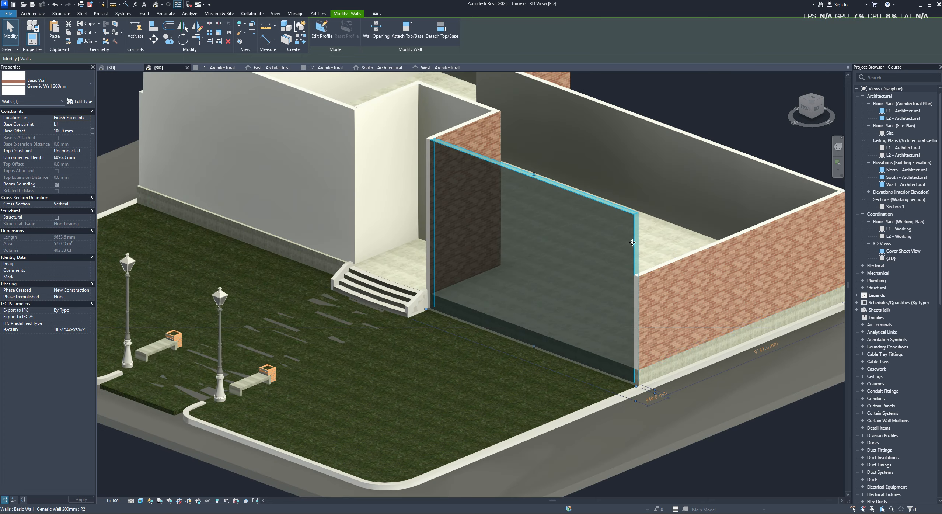
pyautogui.scroll(-1, 494, 210)
pyautogui.keyDown('shift'); pyautogui.moveTo(492, 210); pyautogui.dragTo(468, 180, button='middle'); pyautogui.keyUp('shift')
pyautogui.keyDown('ctrl'); pyautogui.click(466, 146); pyautogui.keyUp('ctrl')
pyautogui.keyDown('ctrl'); pyautogui.click(454, 125); pyautogui.keyUp('ctrl')
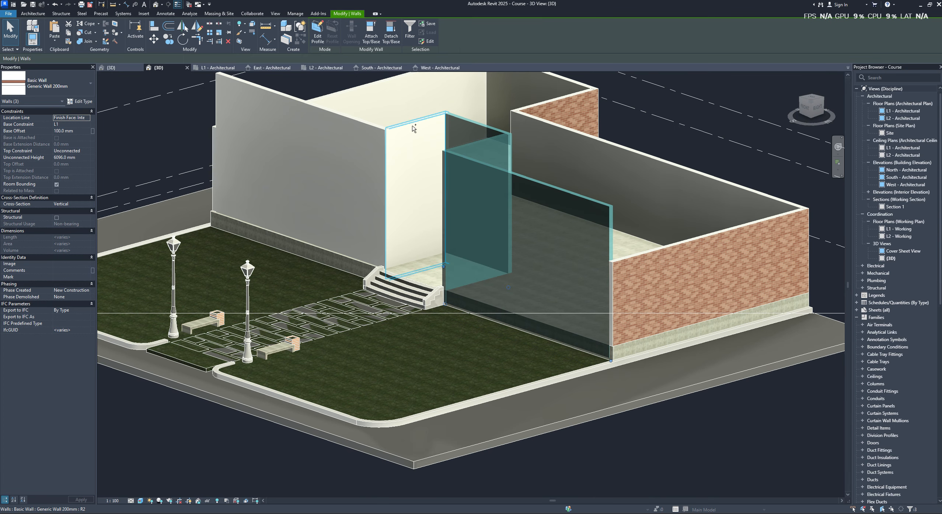
pyautogui.keyDown('ctrl'); pyautogui.click(414, 127); pyautogui.keyUp('ctrl')
pyautogui.keyDown('ctrl'); pyautogui.click(354, 131); pyautogui.keyUp('ctrl')
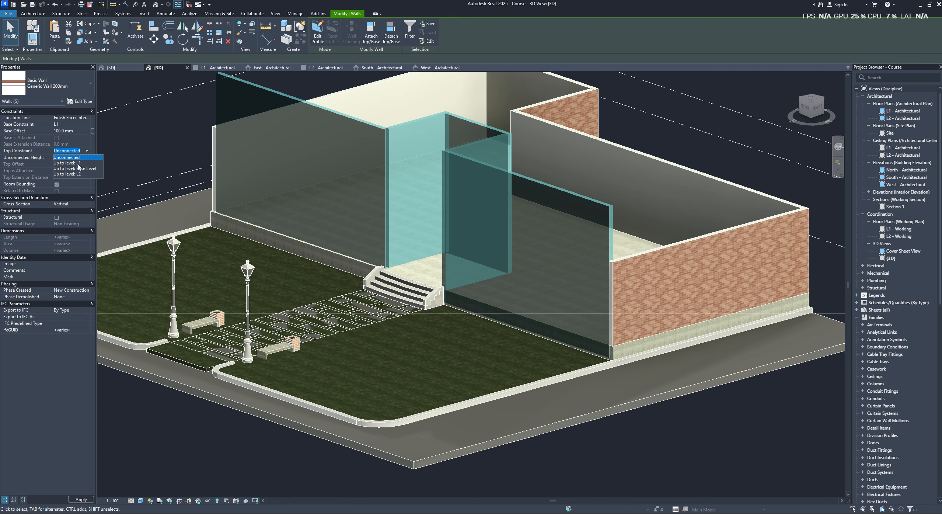
pyautogui.click(78, 173)
pyautogui.click(626, 288)
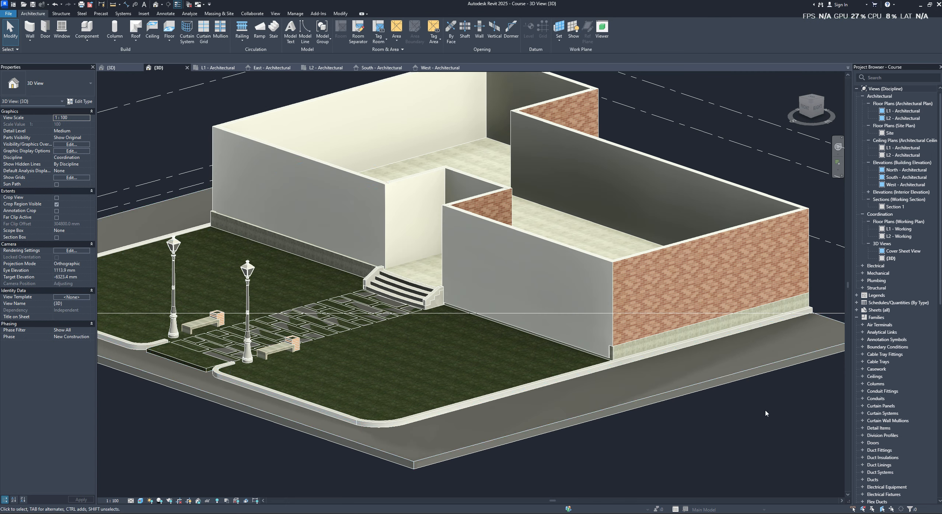
# - Try removing the five new front and recess walls, then undo the deletion and inspect the entrance
pyautogui.click(522, 261)
pyautogui.keyDown('shift'); pyautogui.moveTo(521, 261); pyautogui.dragTo(373, 263, button='middle'); pyautogui.keyUp('shift')
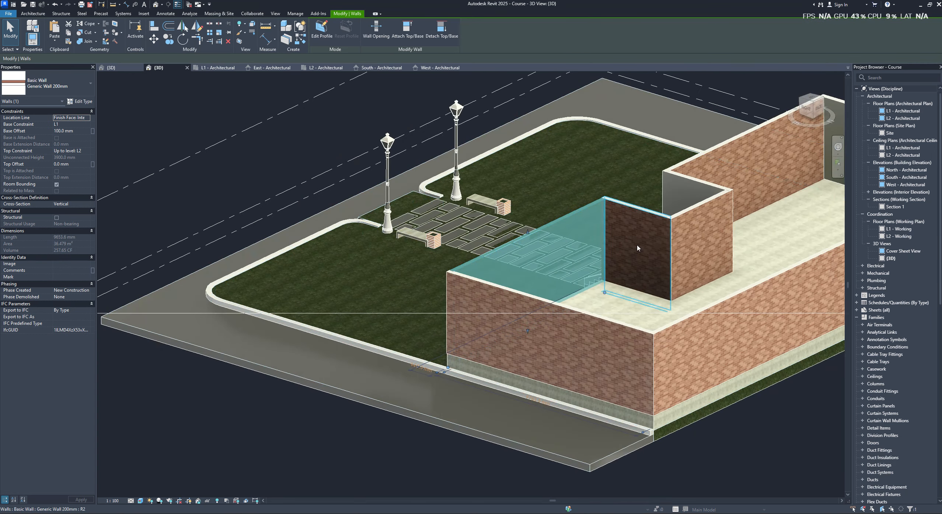
pyautogui.click(574, 154)
pyautogui.click(589, 239)
pyautogui.keyDown('ctrl'); pyautogui.click(640, 241); pyautogui.keyUp('ctrl')
pyautogui.keyDown('ctrl'); pyautogui.click(701, 231); pyautogui.keyUp('ctrl')
pyautogui.keyDown('ctrl'); pyautogui.click(677, 183); pyautogui.keyUp('ctrl')
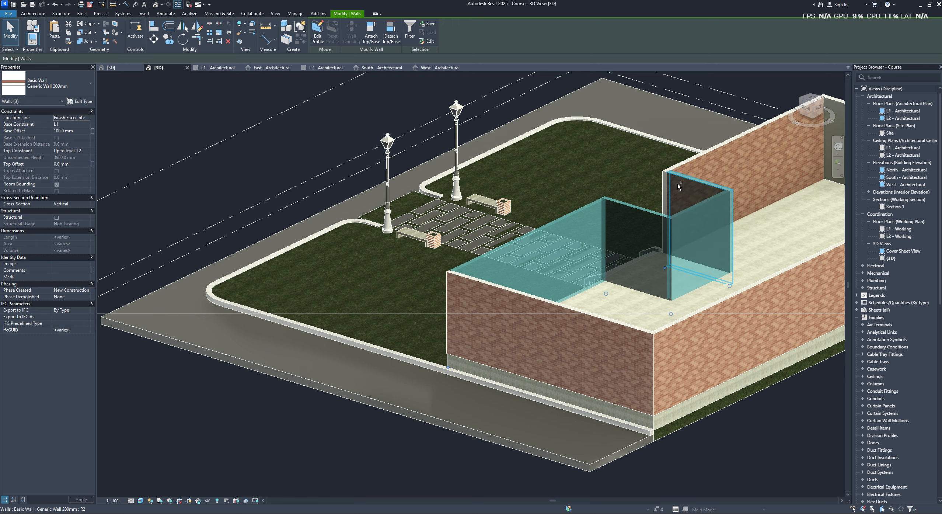
pyautogui.keyDown('ctrl'); pyautogui.click(717, 163); pyautogui.keyUp('ctrl')
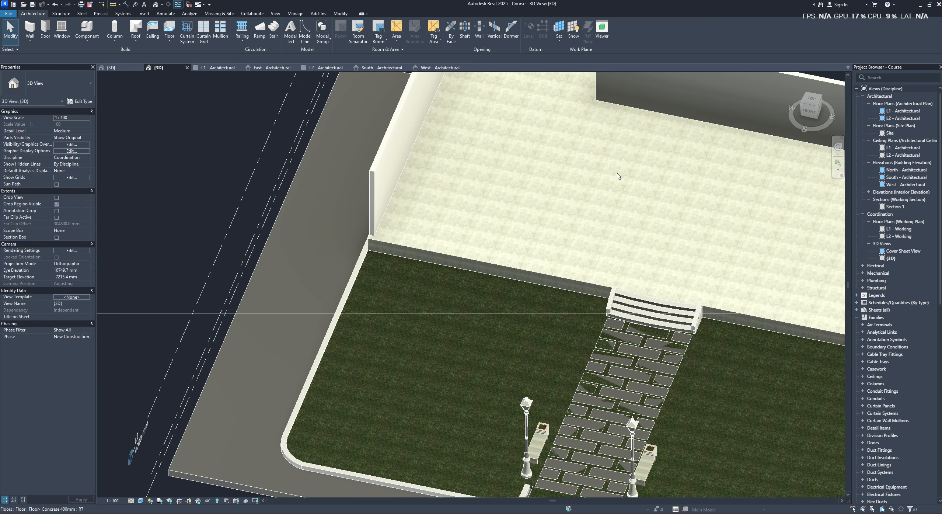
pyautogui.keyDown('shift'); pyautogui.moveTo(682, 225); pyautogui.dragTo(491, 199, button='middle'); pyautogui.keyUp('shift')
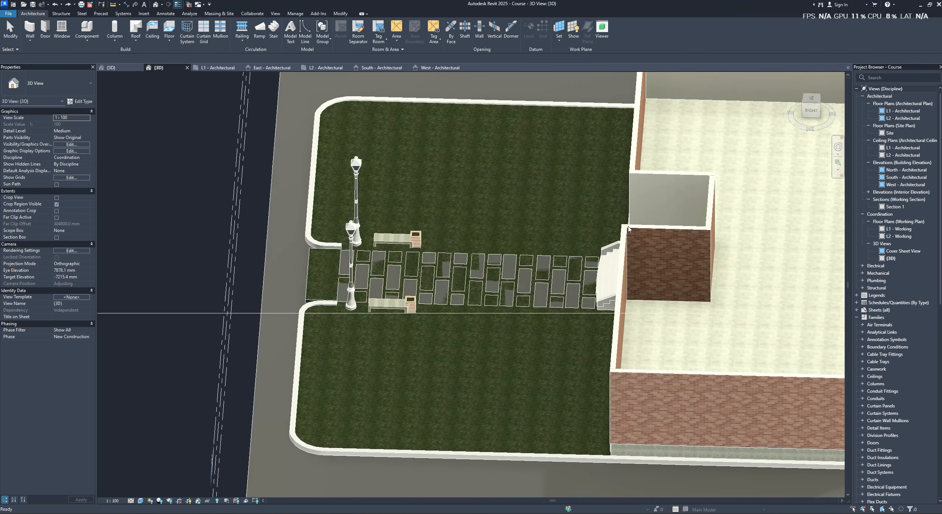
pyautogui.click(528, 196)
pyautogui.keyDown('shift'); pyautogui.moveTo(732, 225); pyautogui.dragTo(641, 262, button='middle'); pyautogui.keyUp('shift')
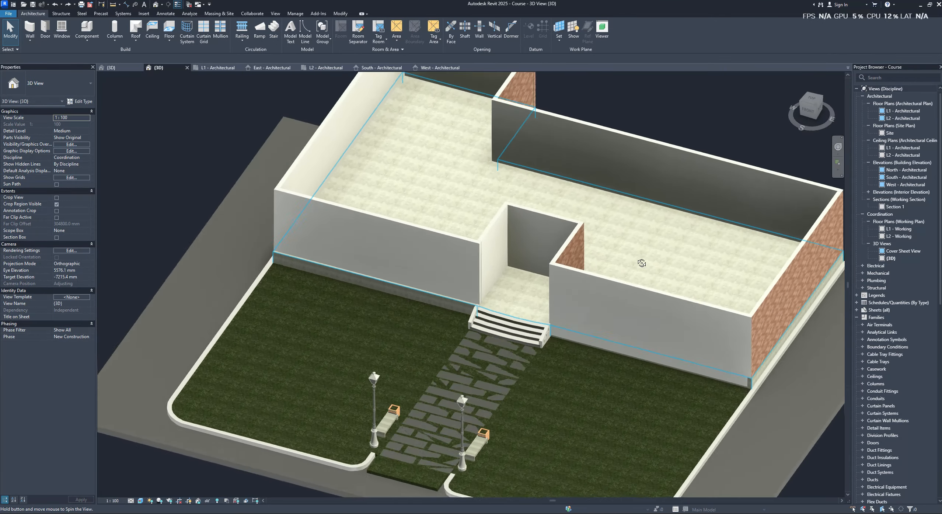
# - Delete the five existing front and entrance recess walls and return to the top view
pyautogui.click(642, 313)
pyautogui.keyDown('ctrl'); pyautogui.click(550, 237); pyautogui.keyUp('ctrl')
pyautogui.keyDown('ctrl'); pyautogui.click(492, 255); pyautogui.keyUp('ctrl')
pyautogui.keyDown('ctrl'); pyautogui.click(369, 250); pyautogui.keyUp('ctrl')
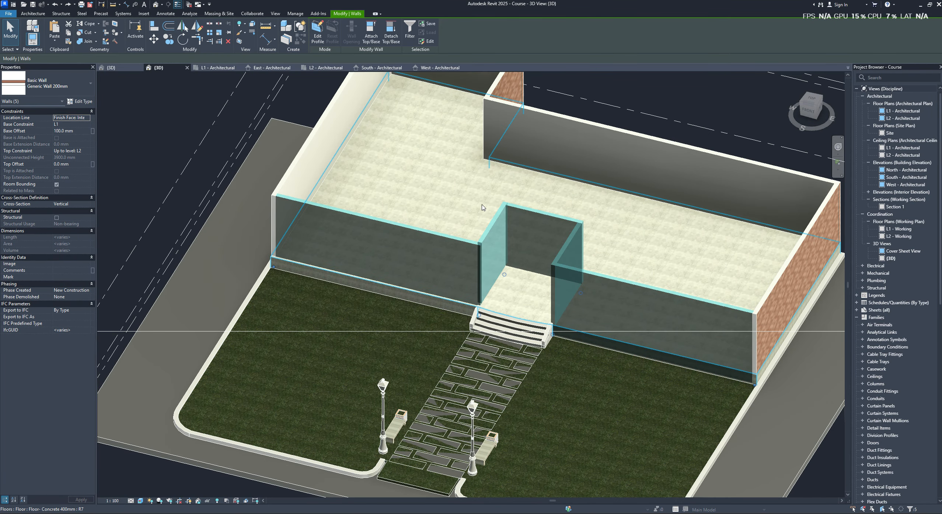
pyautogui.keyDown('shift'); pyautogui.moveTo(369, 250); pyautogui.dragTo(500, 170, button='middle'); pyautogui.keyUp('shift')
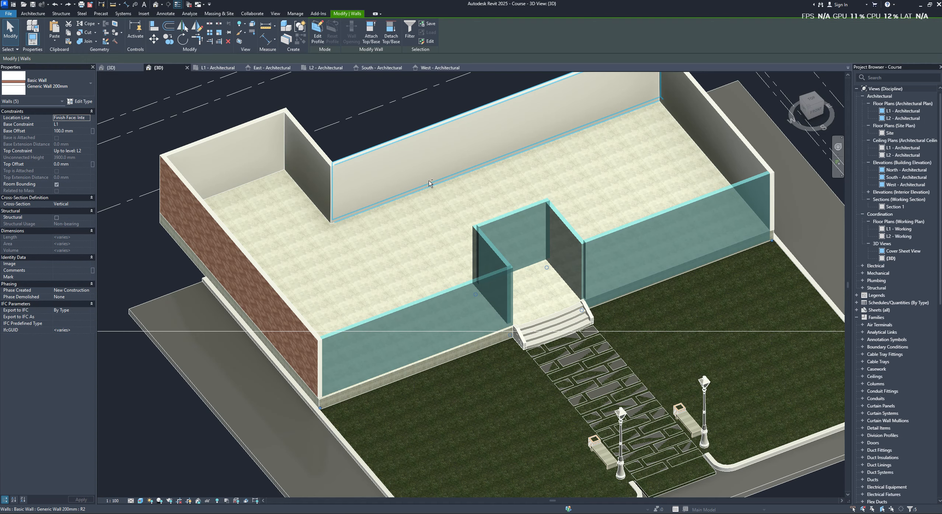
pyautogui.keyDown('shift'); pyautogui.moveTo(351, 243); pyautogui.dragTo(336, 259, button='middle'); pyautogui.keyUp('shift')
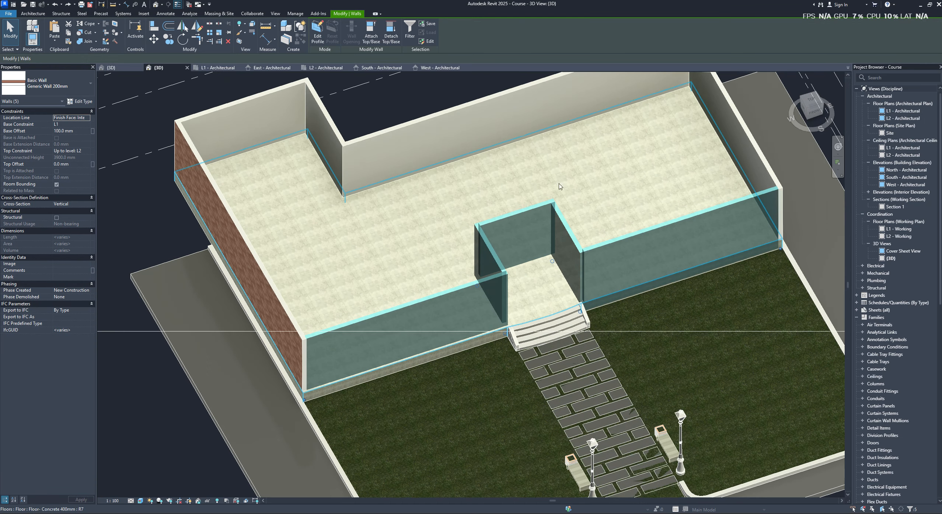
pyautogui.click(809, 109)
pyautogui.press('Escape')
pyautogui.keyDown('shift'); pyautogui.moveTo(490, 140); pyautogui.dragTo(479, 269, button='middle'); pyautogui.keyUp('shift')
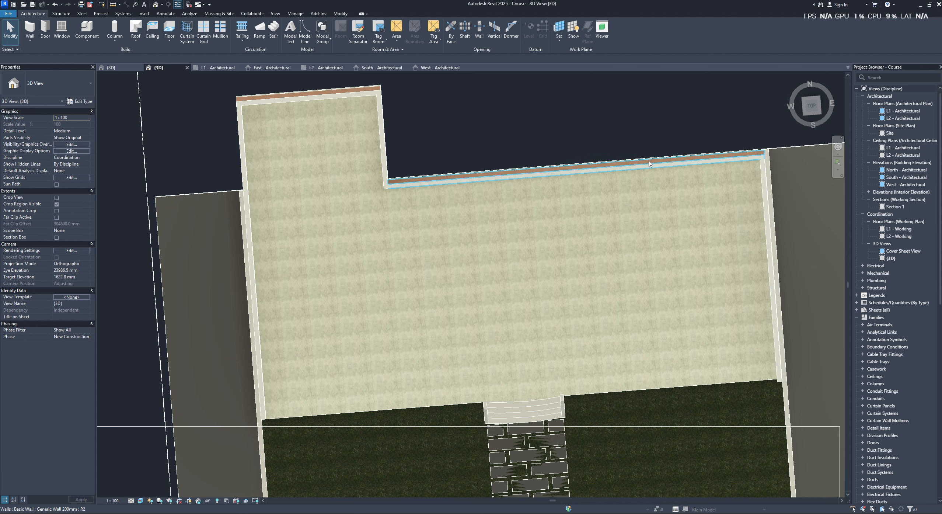
# - In the top view, draw a Generic Wall 200mm from the front-east corner to the stairs, using location line Finish Face: Interior
pyautogui.keyDown('shift'); pyautogui.moveTo(809, 301); pyautogui.dragTo(776, 335, button='middle'); pyautogui.keyUp('shift')
pyautogui.click(776, 335)
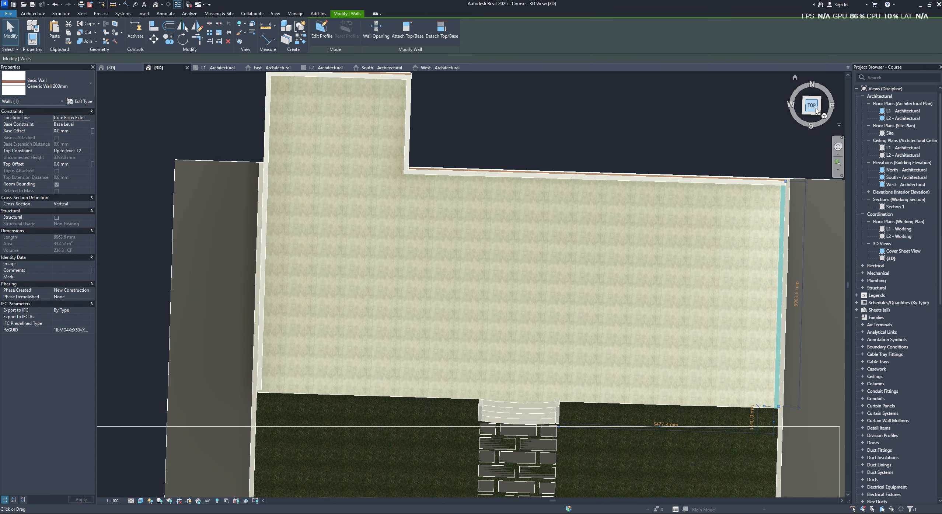
pyautogui.click(811, 103)
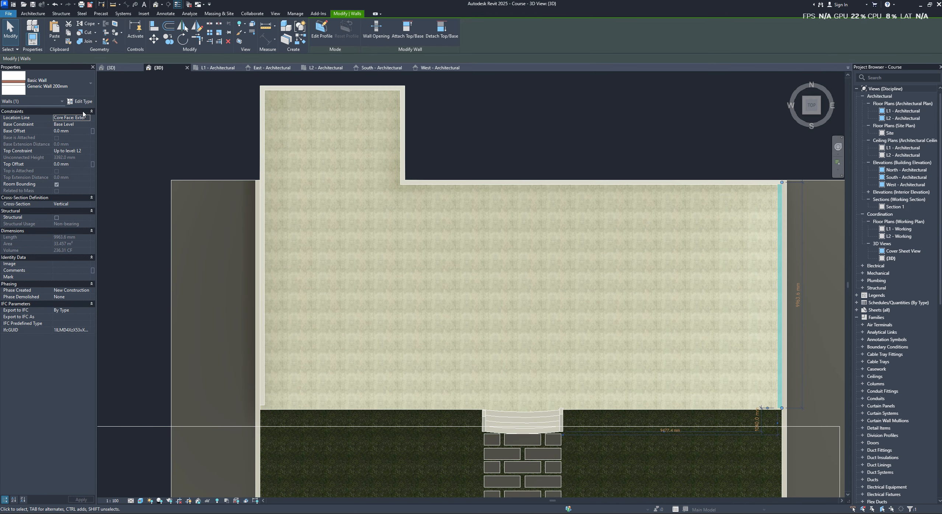
pyautogui.click(30, 14)
pyautogui.click(32, 29)
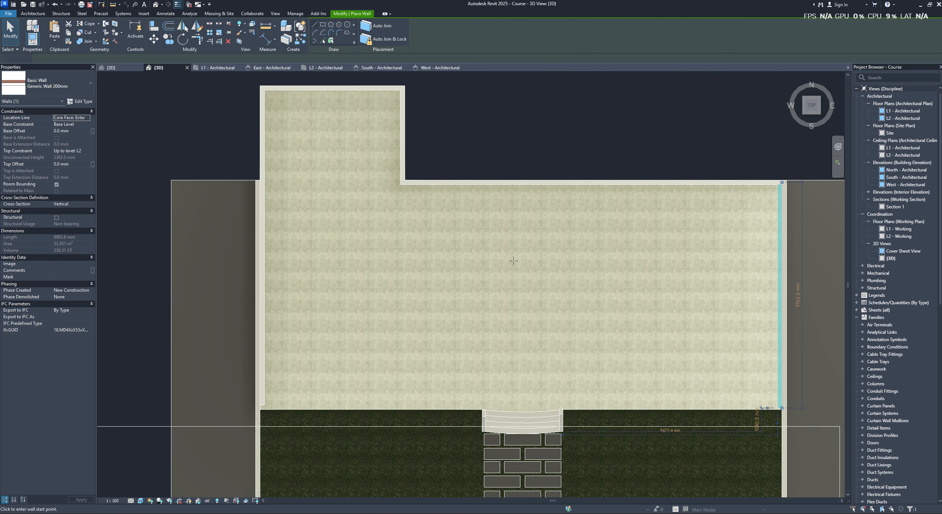
pyautogui.click(782, 409)
pyautogui.click(560, 408)
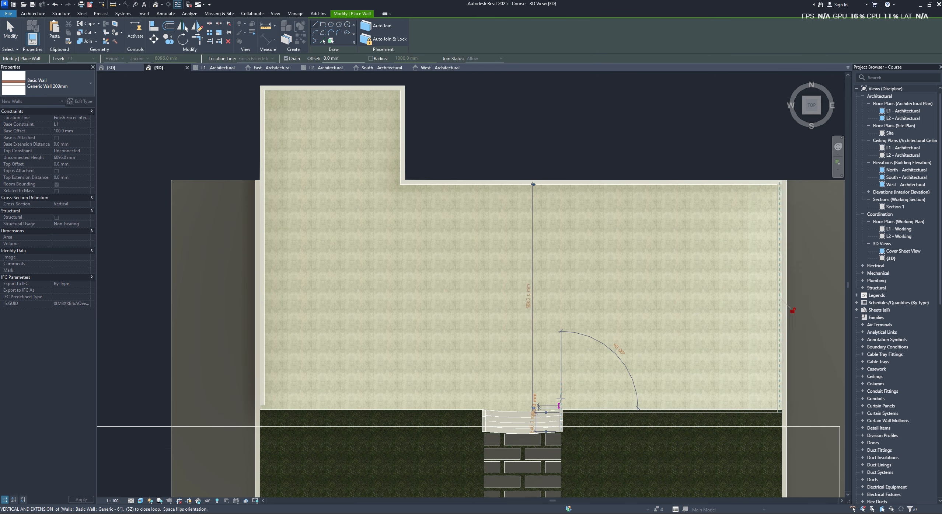
# - Continue the wall chain around a stair-wide entrance recess about 2200 mm deep, then along the front edge to the west corner
pyautogui.click(559, 358)
pyautogui.click(484, 359)
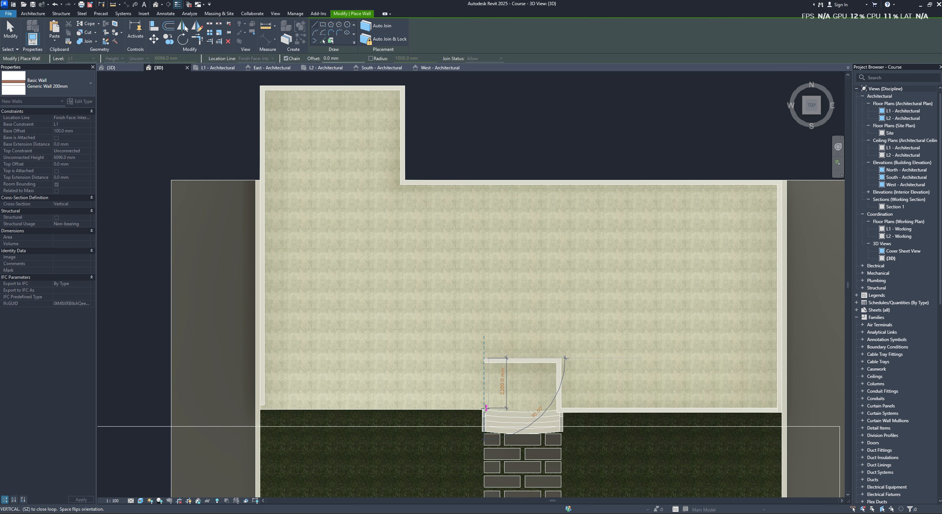
pyautogui.click(485, 408)
pyautogui.click(259, 411)
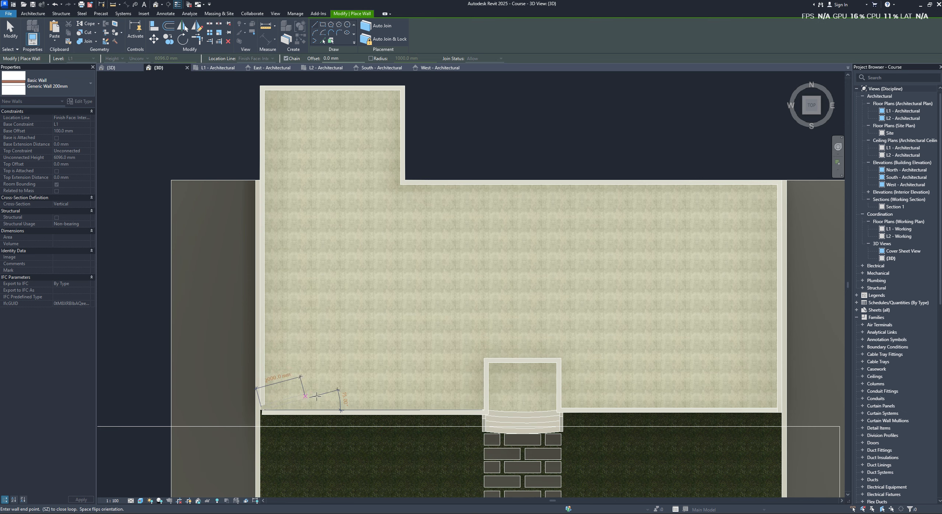
pyautogui.press('Escape')
pyautogui.press('Escape')
# - Nudge the west front wall north until its outer face lines up with the floor edge behind the stairs
pyautogui.click(370, 424)
pyautogui.click(400, 411)
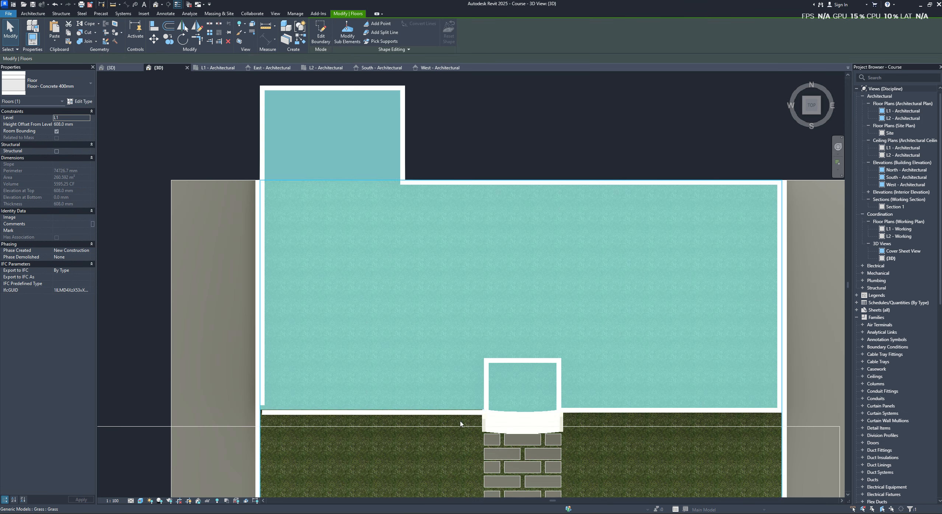
pyautogui.scroll(3, 476, 424)
pyautogui.click(455, 404)
pyautogui.scroll(1, 489, 406)
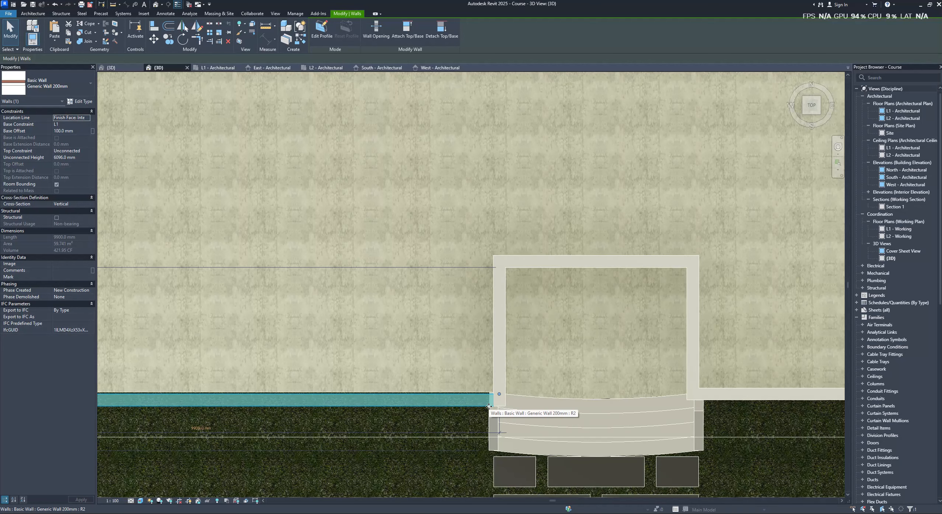
pyautogui.moveTo(489, 406); pyautogui.dragTo(461, 402)
pyautogui.scroll(4, 476, 405)
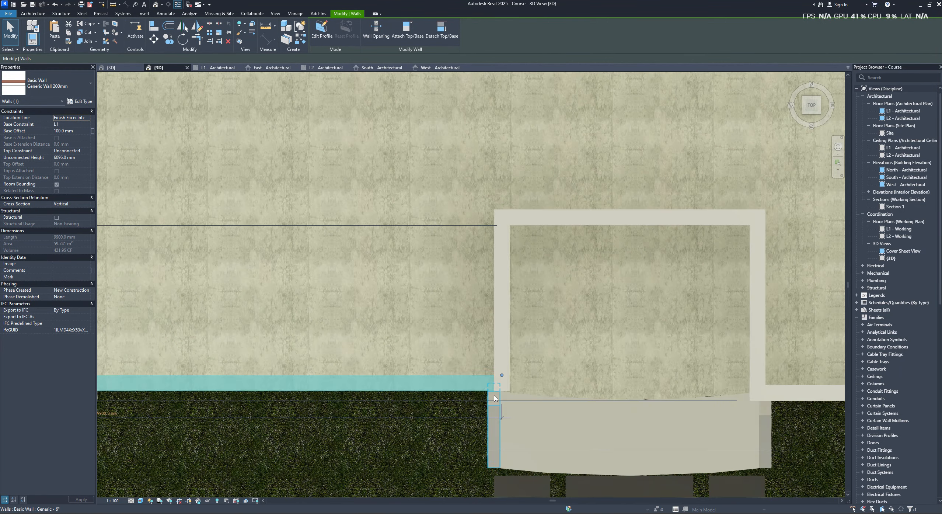
pyautogui.scroll(-3, 575, 395)
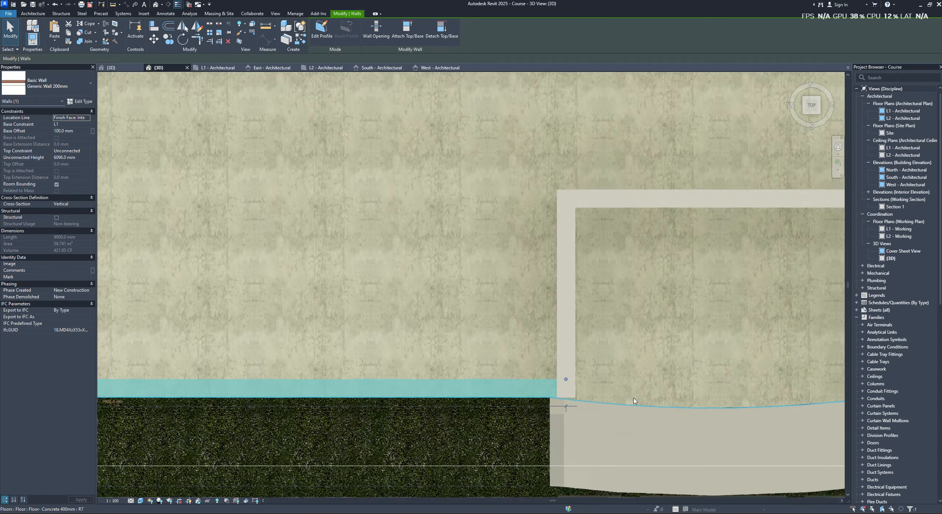
# - Nudge the east front wall north toward the floor edge beside the stairs
pyautogui.moveTo(575, 396); pyautogui.dragTo(280, 371, button='middle')
pyautogui.click(710, 376)
pyautogui.press('Up')
pyautogui.press('Up')
pyautogui.press('Up')
pyautogui.press('Up')
pyautogui.press('Up')
pyautogui.press('Up')
pyautogui.press('Up')
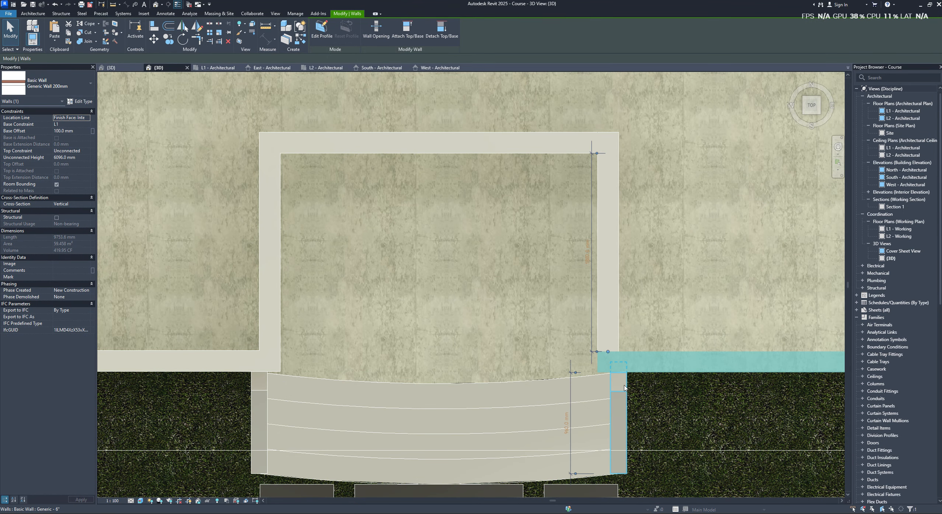
# - Use Move to shift the east front wall's outer face exactly onto the floor edge
pyautogui.scroll(4, 624, 387)
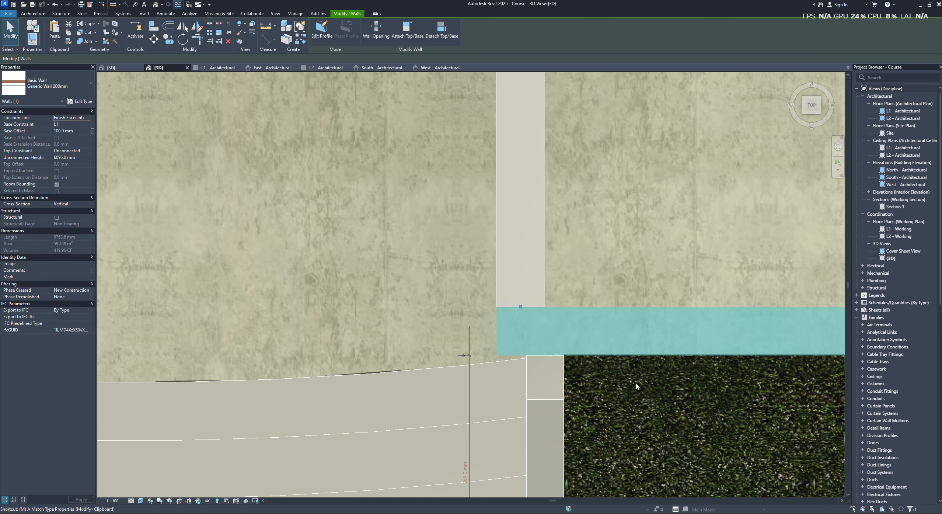
pyautogui.scroll(2, 621, 357)
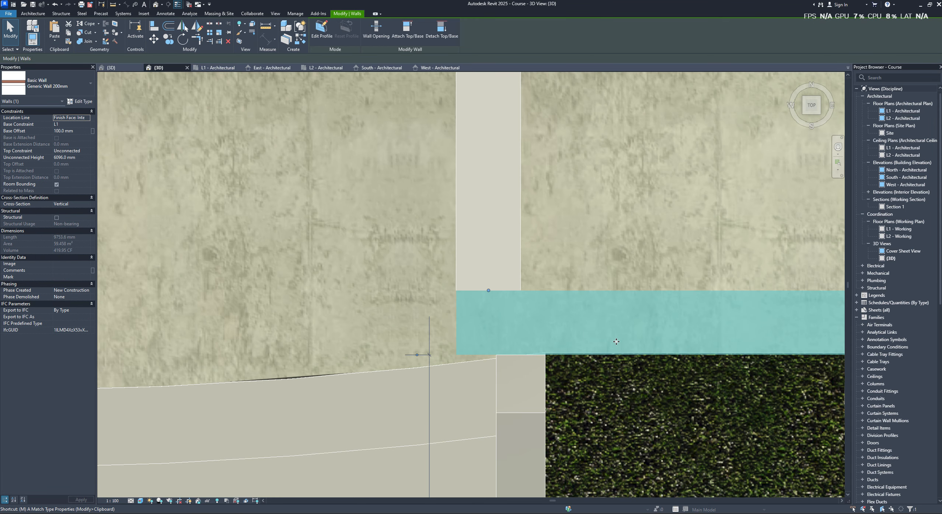
pyautogui.press('v')
pyautogui.scroll(9, 604, 350)
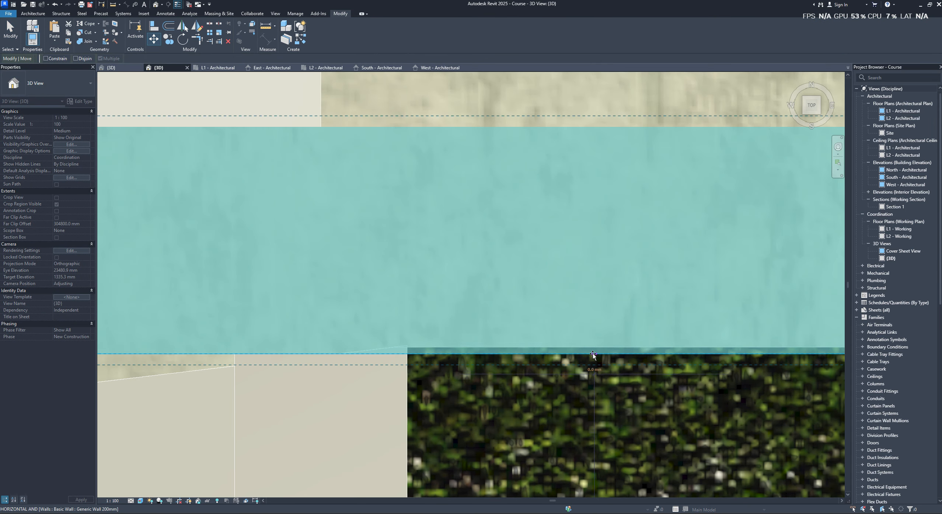
pyautogui.click(593, 354)
pyautogui.click(593, 347)
# - Try to move the west front wall's outer face precisely onto the floor edge
pyautogui.scroll(-11, 582, 341)
pyautogui.moveTo(354, 310); pyautogui.dragTo(653, 316, button='middle')
pyautogui.scroll(1, 335, 315)
pyautogui.click(290, 336)
pyautogui.scroll(5, 259, 368)
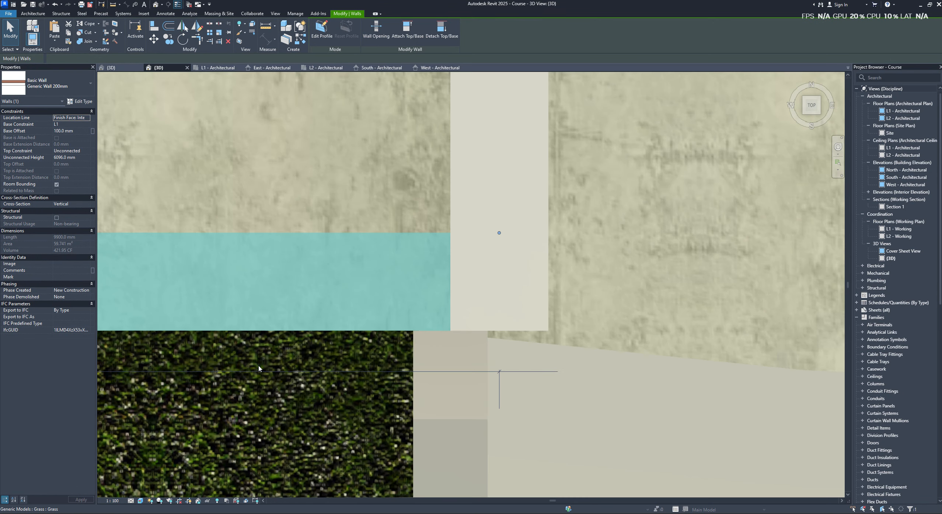
pyautogui.press('m')
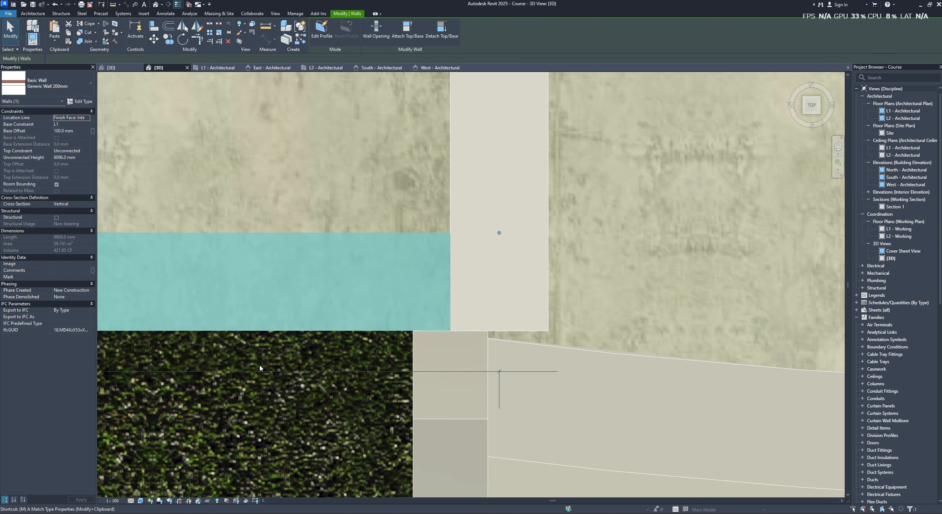
pyautogui.press('Escape')
pyautogui.scroll(2, 320, 331)
pyautogui.click(326, 313)
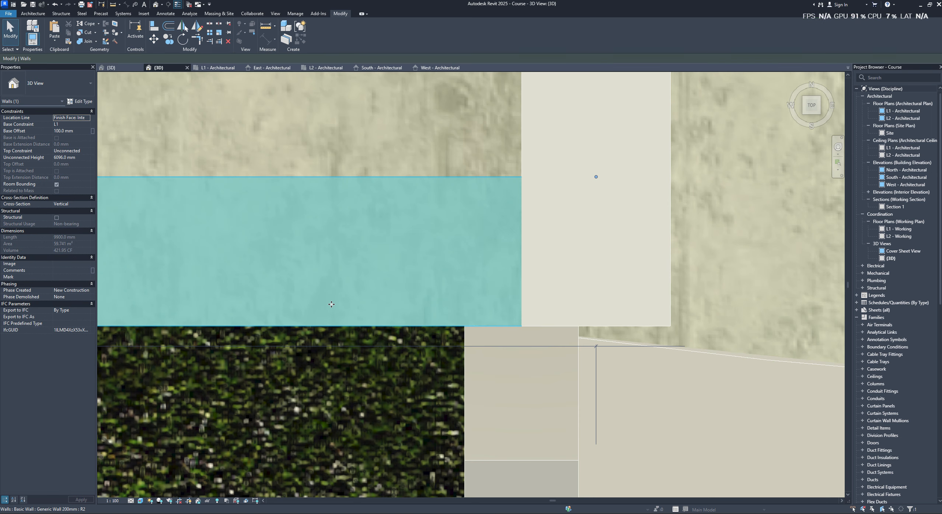
pyautogui.scroll(4, 343, 337)
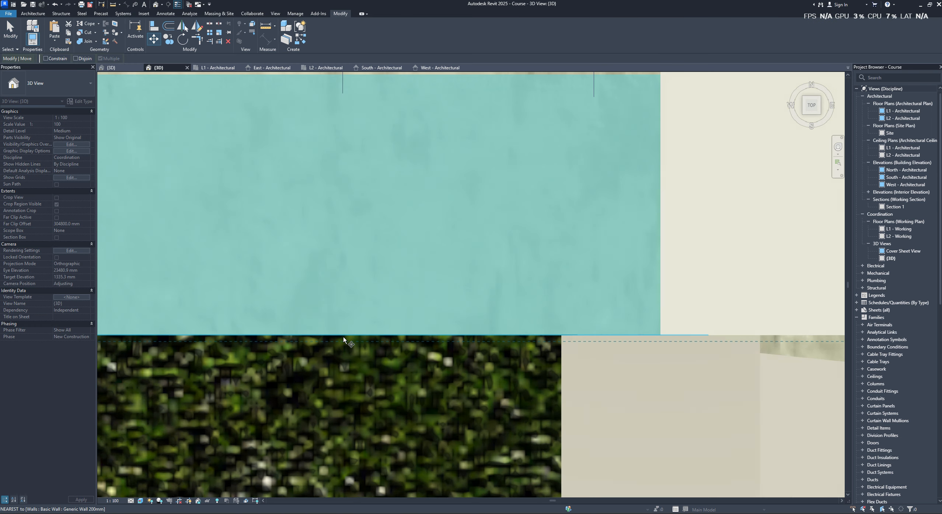
pyautogui.press('m')
pyautogui.press('v')
pyautogui.click(344, 334)
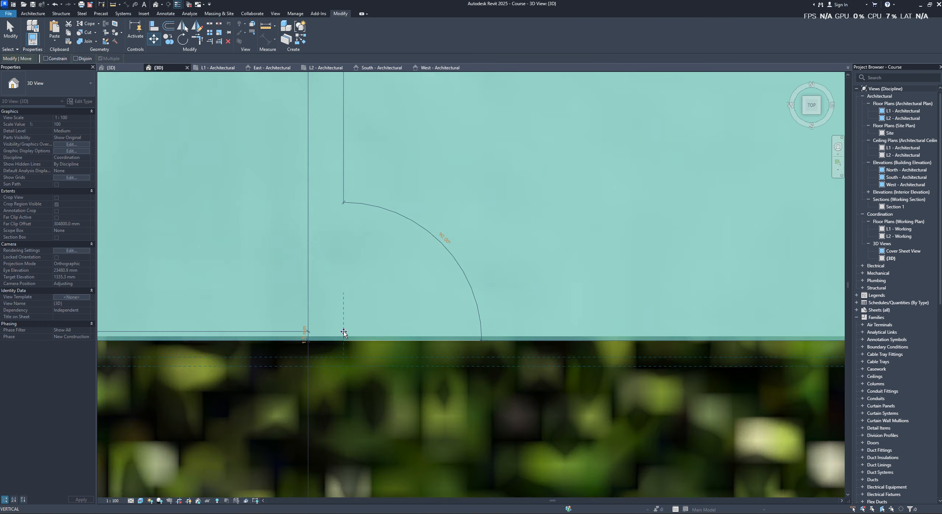
pyautogui.scroll(2, 343, 335)
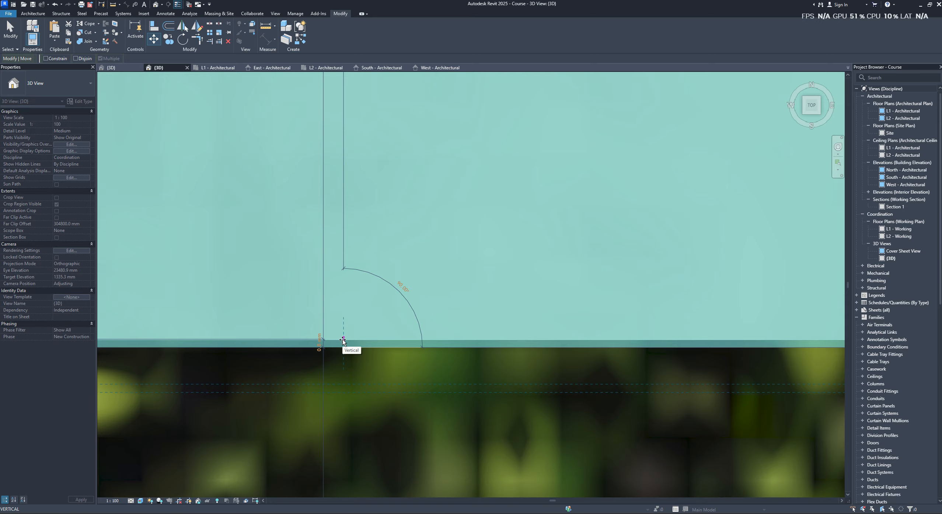
pyautogui.scroll(-5, 626, 345)
pyautogui.press('Escape')
pyautogui.press('Escape')
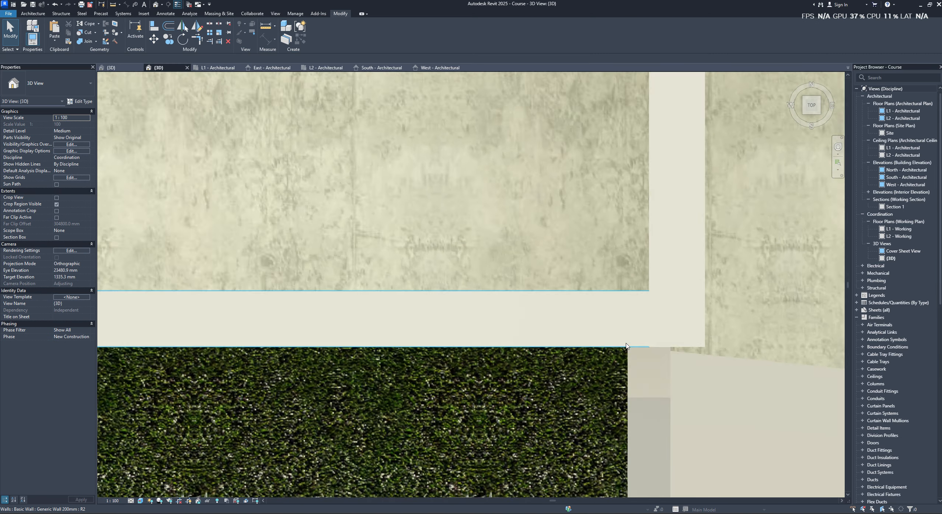
# - Set the top constraint of all five redrawn front and recess walls to Up to level: L2
pyautogui.scroll(-4, 627, 346)
pyautogui.keyDown('shift'); pyautogui.moveTo(627, 346); pyautogui.dragTo(604, 371, button='middle'); pyautogui.keyUp('shift')
pyautogui.click(605, 370)
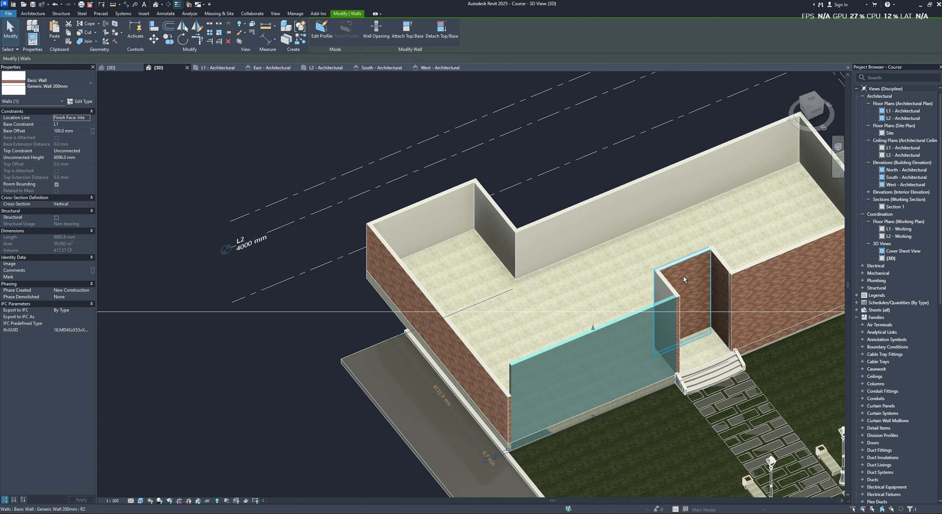
pyautogui.keyDown('ctrl'); pyautogui.click(683, 277); pyautogui.keyUp('ctrl')
pyautogui.keyDown('shift'); pyautogui.moveTo(683, 276); pyautogui.dragTo(721, 202, button='middle'); pyautogui.keyUp('shift')
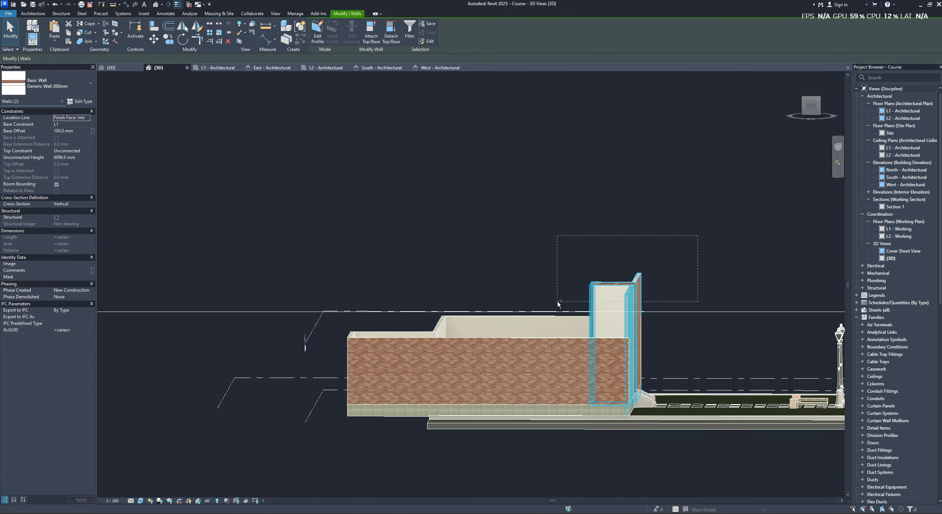
pyautogui.keyDown('ctrl'); pyautogui.moveTo(557, 301); pyautogui.dragTo(555, 302); pyautogui.keyUp('ctrl')
pyautogui.keyDown('shift'); pyautogui.moveTo(554, 302); pyautogui.dragTo(464, 293, button='middle'); pyautogui.keyUp('shift')
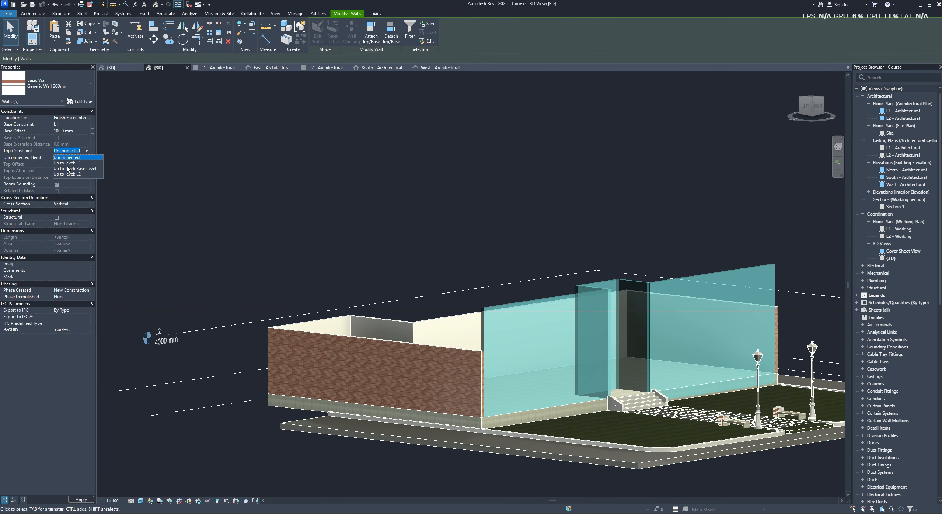
pyautogui.click(72, 175)
# - Examine the redrawn front walls and the entrance recess from several angles and from the top
pyautogui.click(545, 234)
pyautogui.keyDown('shift'); pyautogui.moveTo(545, 234); pyautogui.dragTo(429, 346, button='middle'); pyautogui.keyUp('shift')
pyautogui.click(693, 380)
pyautogui.click(815, 106)
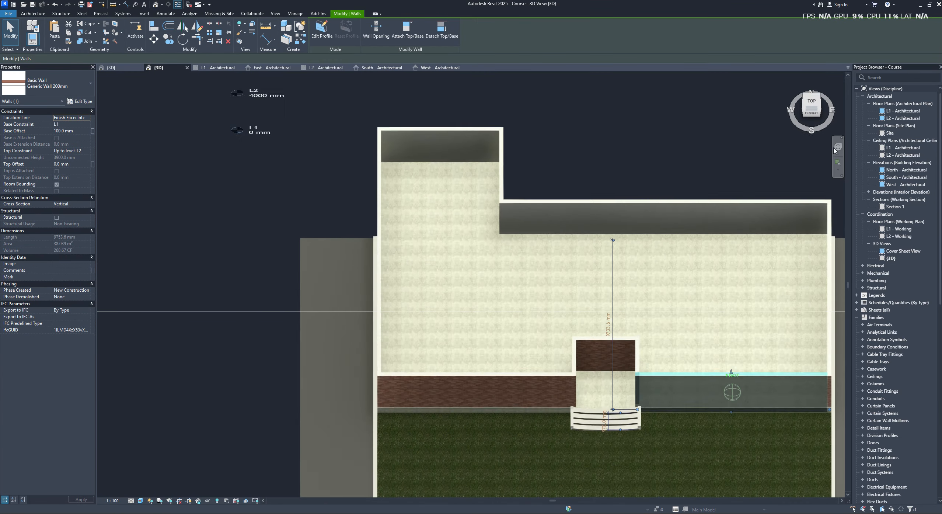
pyautogui.click(600, 359)
pyautogui.keyDown('shift'); pyautogui.moveTo(601, 358); pyautogui.dragTo(719, 205, button='middle'); pyautogui.keyUp('shift')
pyautogui.scroll(2, 663, 284)
pyautogui.click(662, 283)
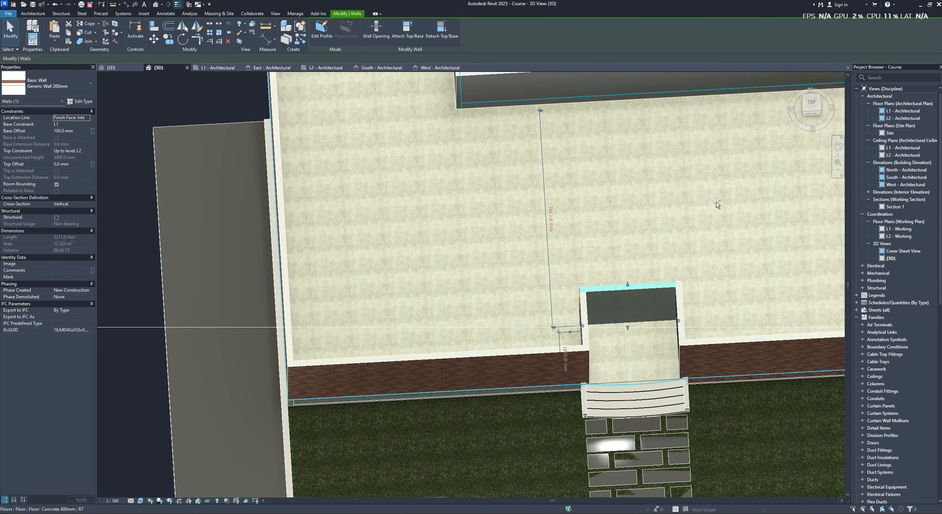
pyautogui.click(816, 107)
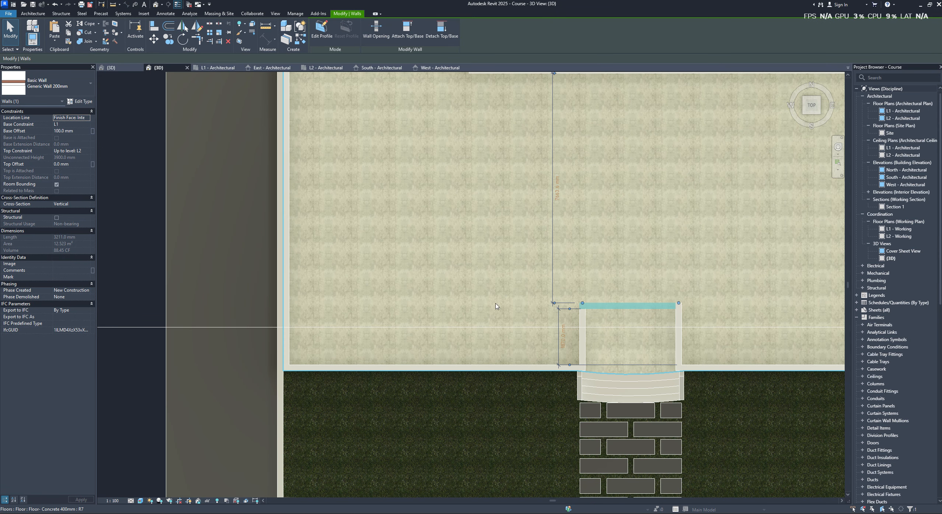
# - Open the boundary sketch of the Concrete 400mm floor for editing
pyautogui.click(472, 353)
pyautogui.doubleClick(480, 300)
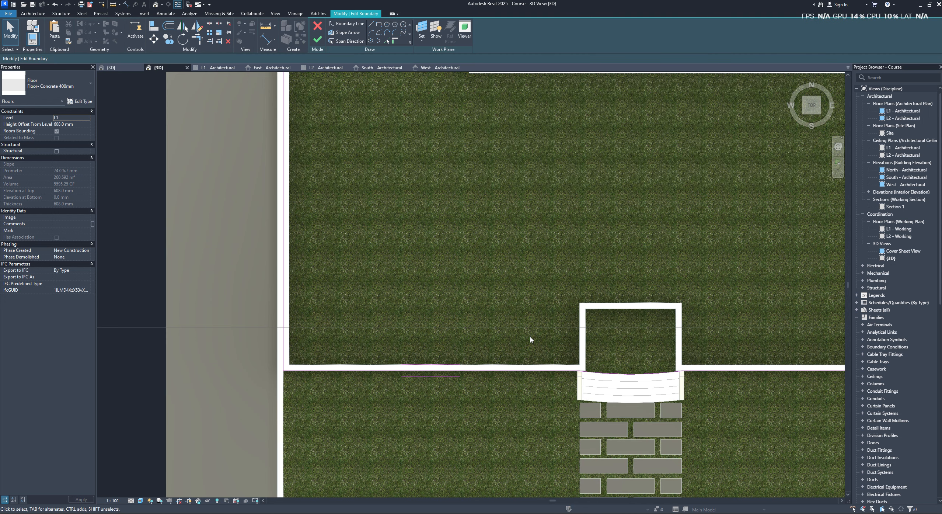
# - Try to move the floor's west front boundary line back in line with the rear wall of the entrance recess
pyautogui.click(453, 366)
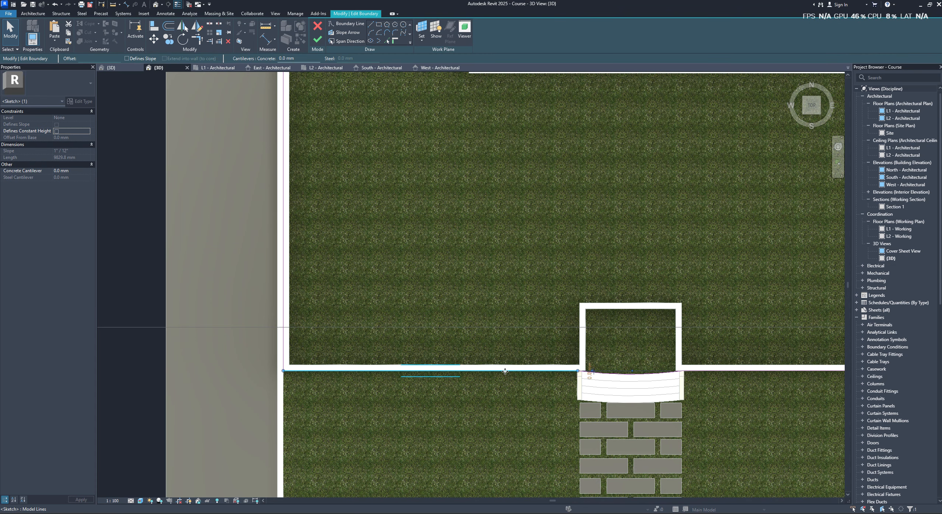
pyautogui.moveTo(512, 334); pyautogui.dragTo(518, 305)
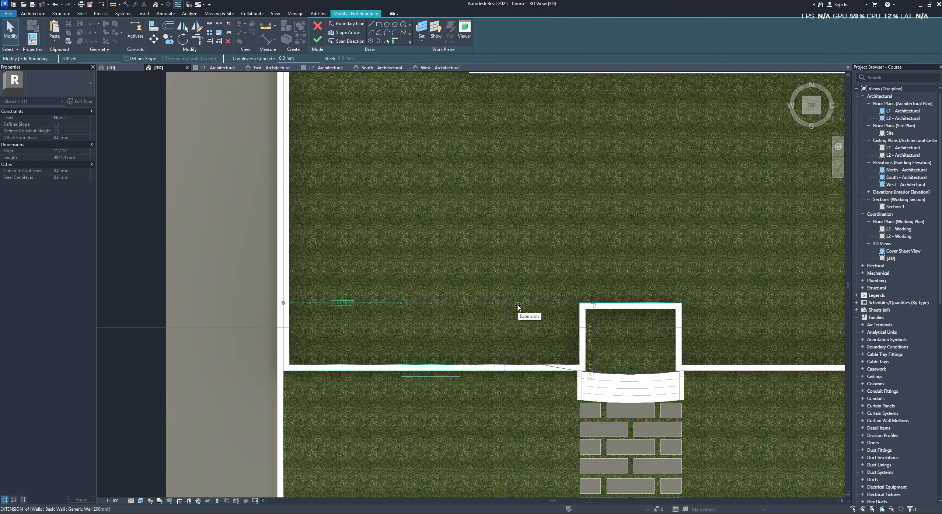
pyautogui.click(730, 371)
pyautogui.click(736, 336)
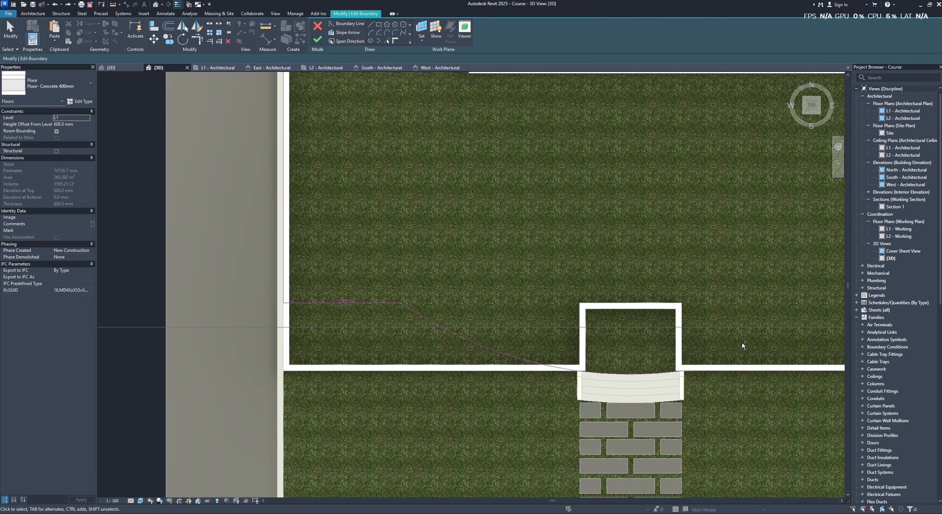
# - Delete the two straight front boundary lines of the floor on either side of the entrance steps
pyautogui.click(708, 371)
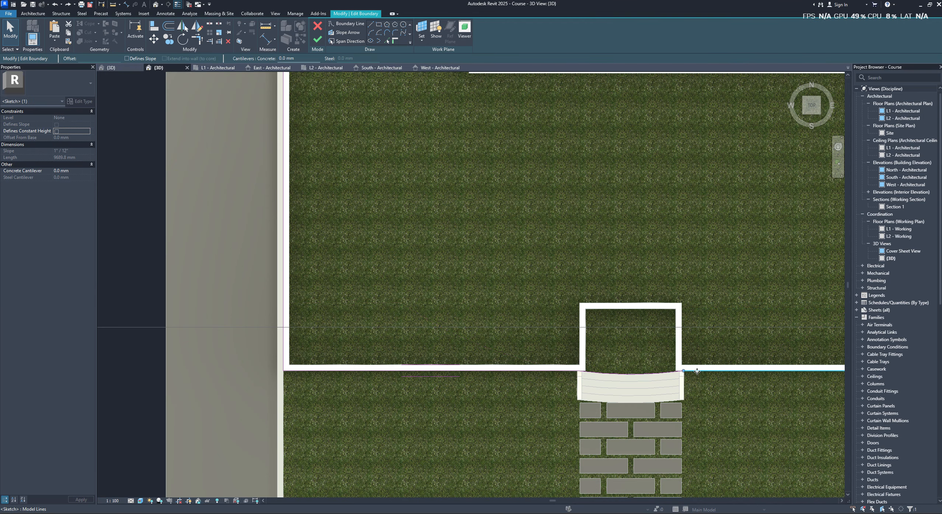
pyautogui.scroll(-3, 698, 372)
pyautogui.moveTo(698, 371); pyautogui.dragTo(612, 351, button='middle')
pyautogui.scroll(1, 612, 351)
pyautogui.click(509, 355)
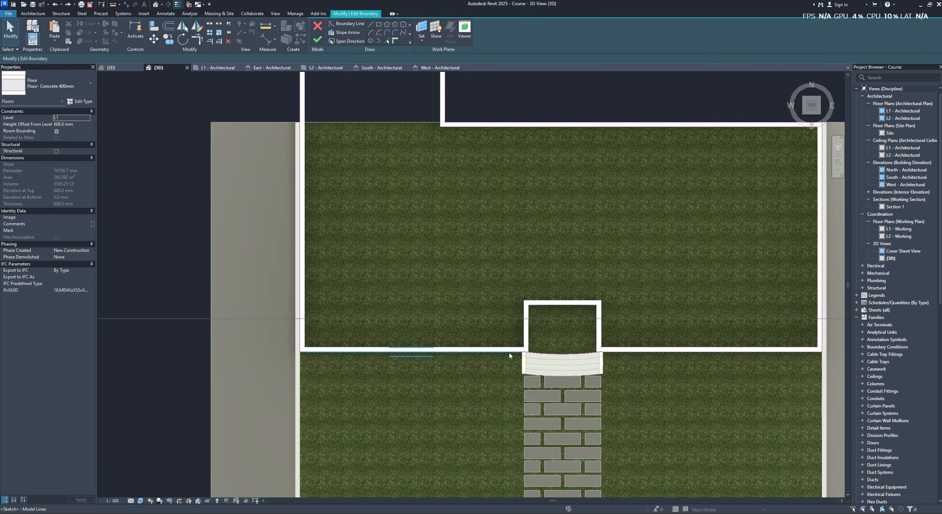
pyautogui.scroll(1, 509, 355)
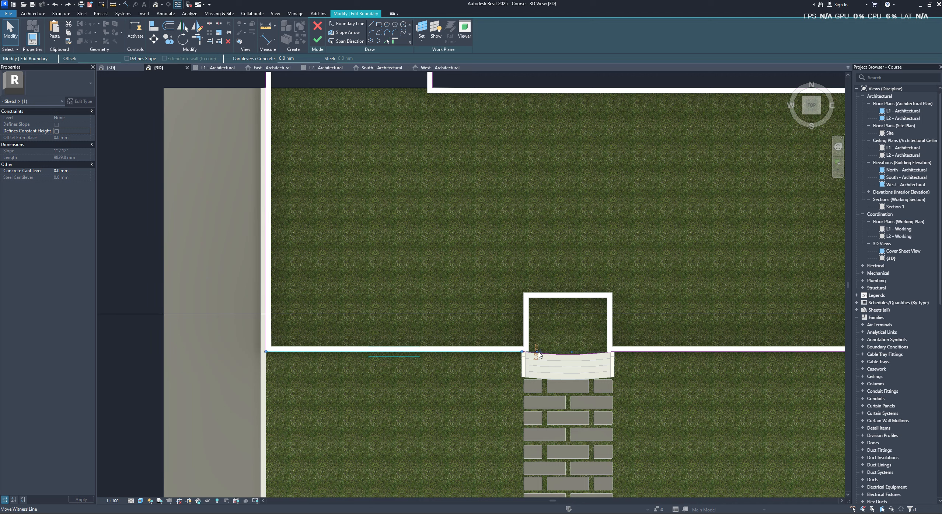
pyautogui.click(557, 355)
pyautogui.click(498, 354)
pyautogui.press('Delete')
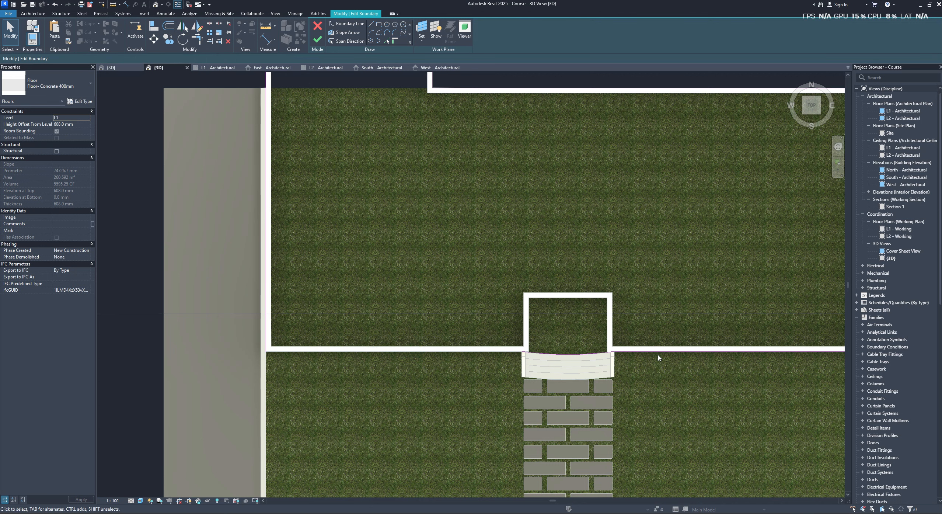
pyautogui.click(650, 355)
pyautogui.press('Delete')
# - Draw straight boundary lines in line with the recess's rear wall, running from its corners out to the west and east floor edges
pyautogui.click(371, 32)
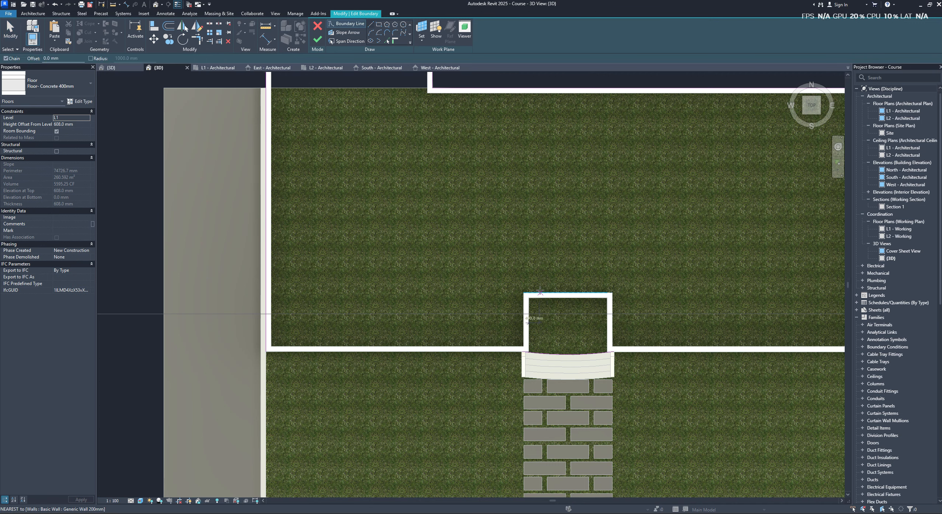
pyautogui.click(526, 292)
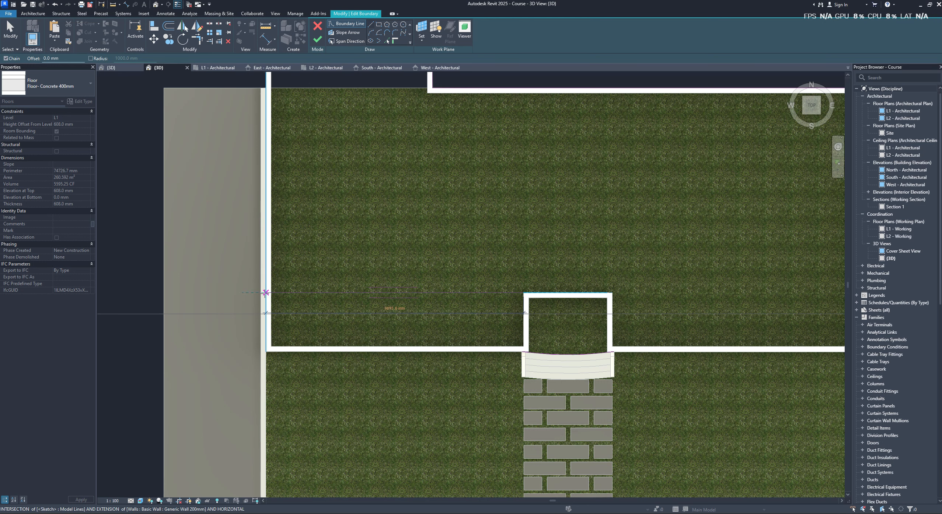
pyautogui.press('Escape')
pyautogui.press('Escape')
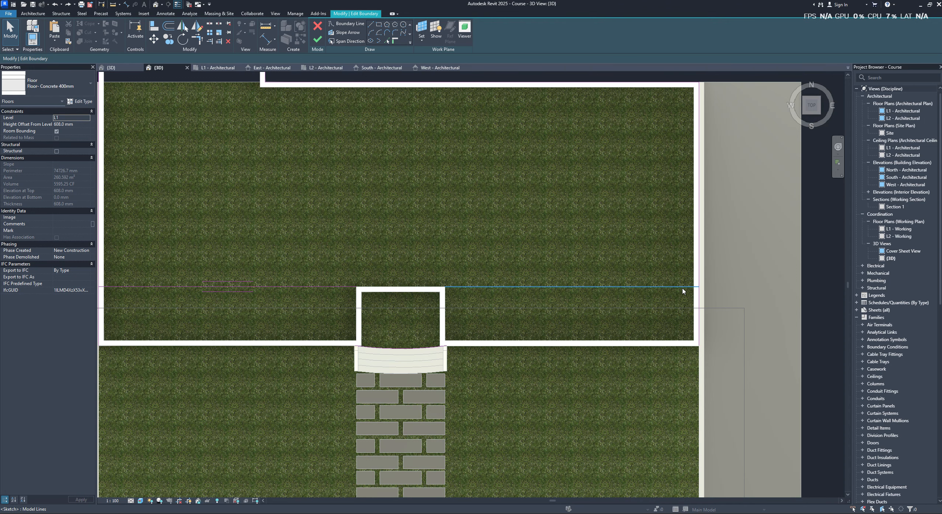
# - Trim the floor's east and west side boundary lines to meet the new front lines at clean corners
pyautogui.click(699, 270)
pyautogui.moveTo(144, 289); pyautogui.dragTo(366, 291, button='middle')
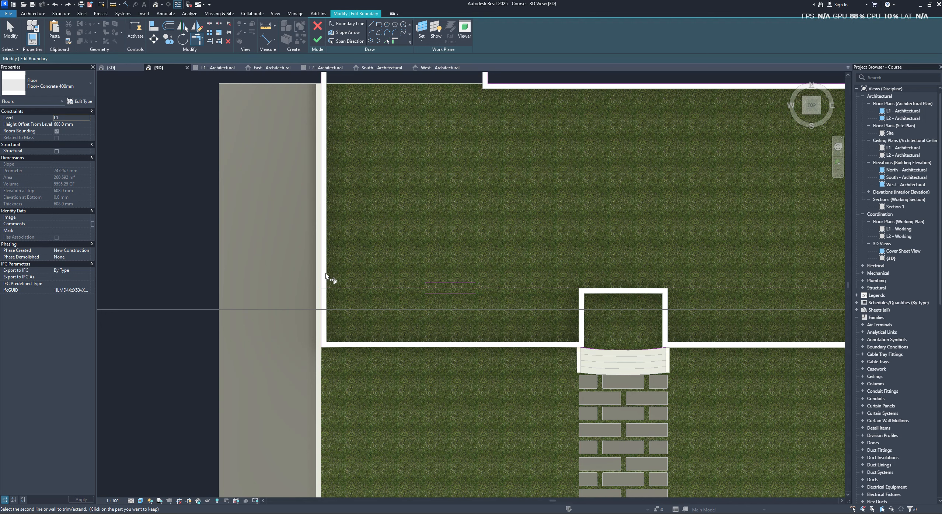
pyautogui.press('Escape')
pyautogui.scroll(-2, 595, 306)
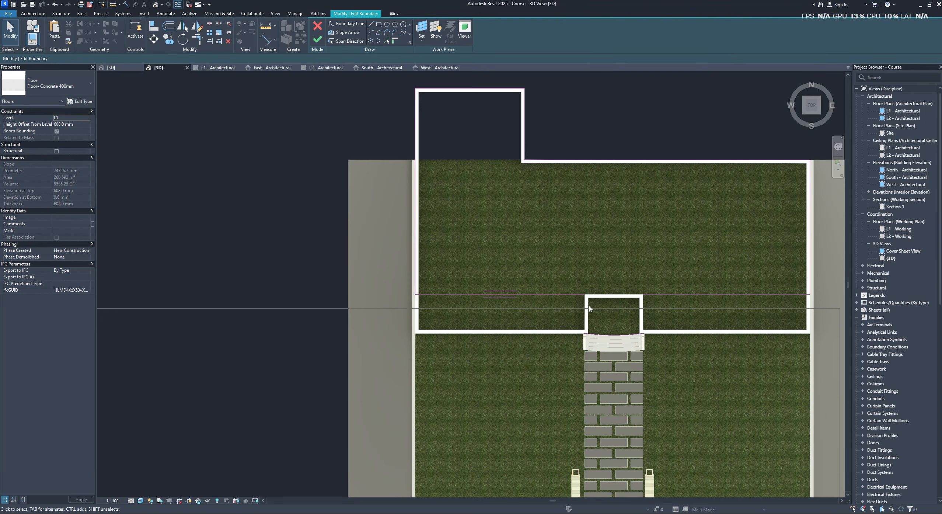
# - Draw boundary lines along both sides of the entrance recess down to the curved steps and finish the floor sketch
pyautogui.click(371, 24)
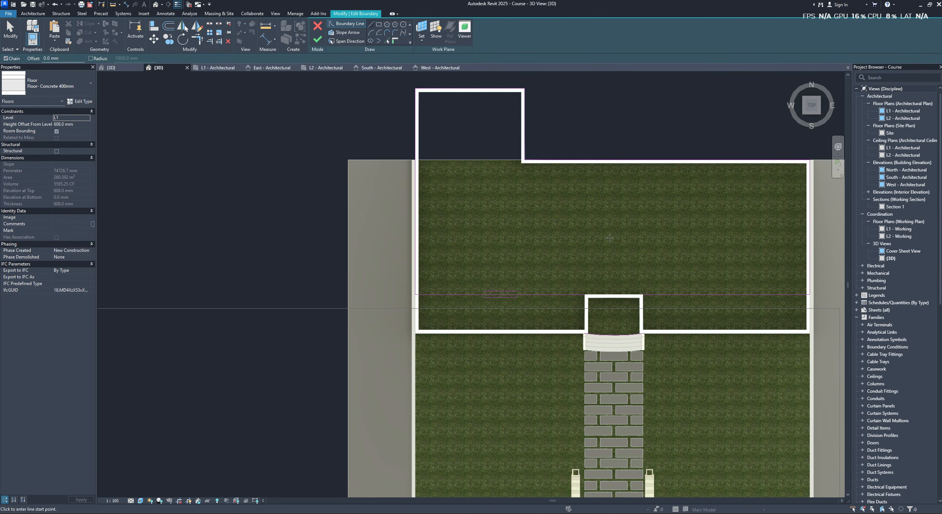
pyautogui.scroll(2, 591, 291)
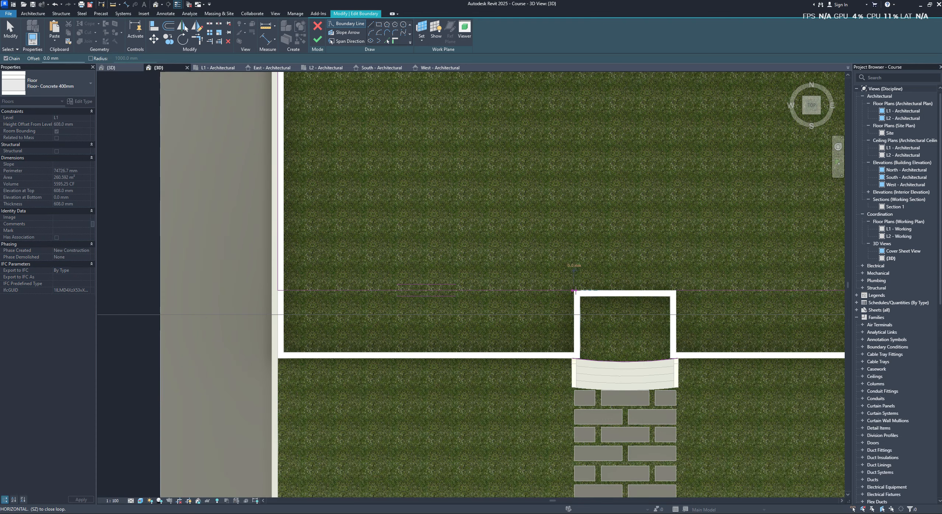
pyautogui.click(683, 291)
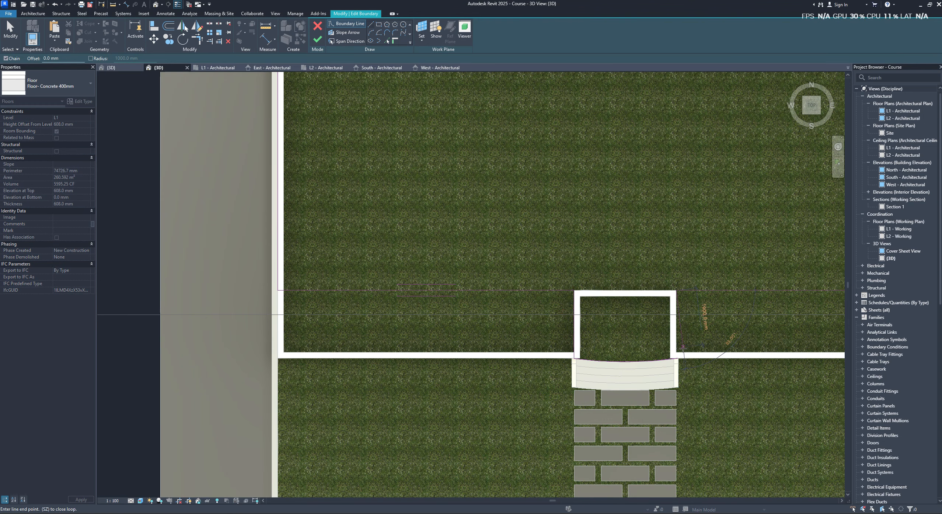
pyautogui.click(678, 357)
pyautogui.press('Escape')
pyautogui.press('Escape')
pyautogui.scroll(-1, 664, 355)
pyautogui.click(317, 40)
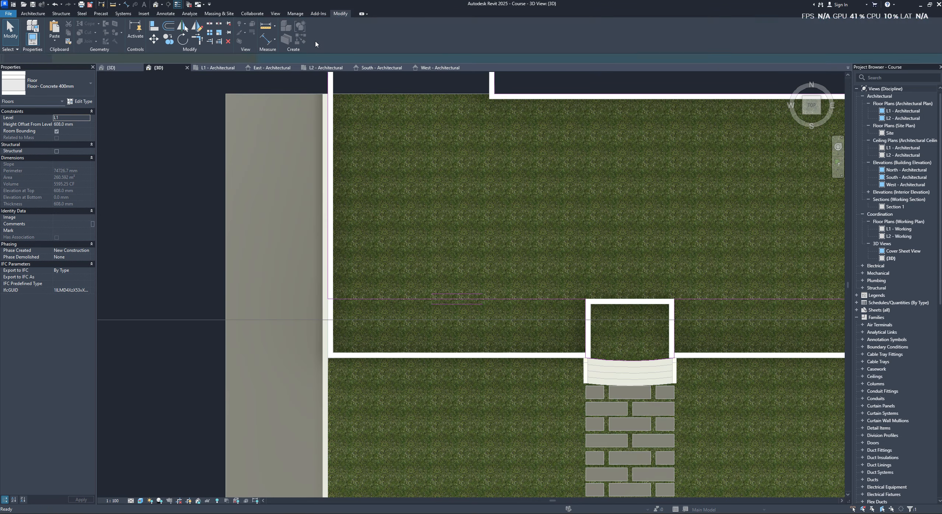
# - Delete the two side walls of the entrance recess
pyautogui.scroll(-1, 666, 284)
pyautogui.keyDown('shift'); pyautogui.moveTo(666, 284); pyautogui.dragTo(719, 221, button='middle'); pyautogui.keyUp('shift')
pyautogui.click(682, 230)
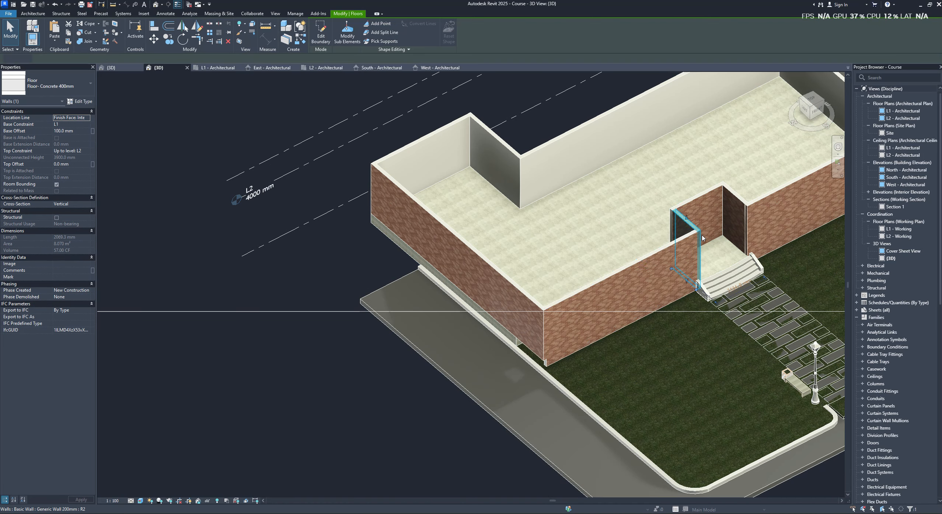
pyautogui.moveTo(673, 269); pyautogui.dragTo(674, 272)
pyautogui.keyDown('shift'); pyautogui.moveTo(660, 268); pyautogui.dragTo(636, 291, button='middle'); pyautogui.keyUp('shift')
pyautogui.click(761, 254)
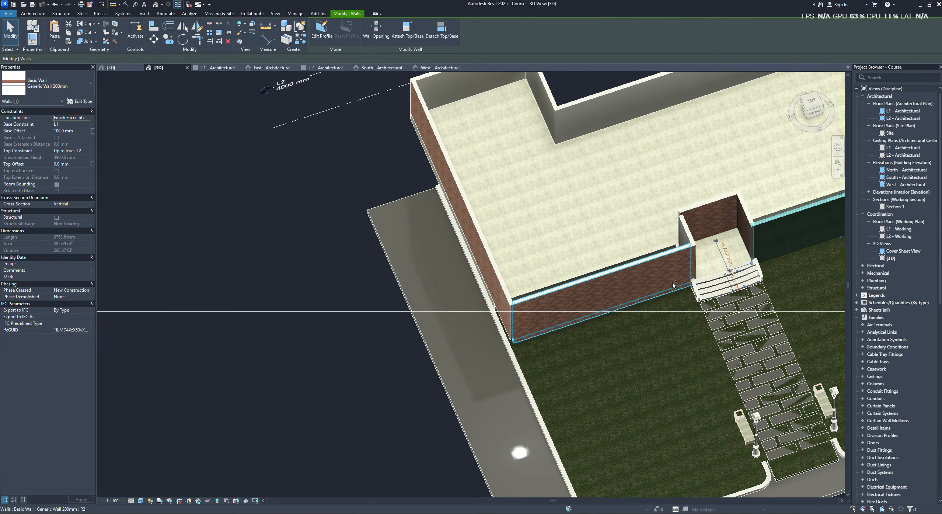
pyautogui.keyDown('ctrl'); pyautogui.click(674, 284); pyautogui.keyUp('ctrl')
pyautogui.keyDown('shift'); pyautogui.moveTo(695, 268); pyautogui.dragTo(796, 131, button='middle'); pyautogui.keyUp('shift')
pyautogui.click(817, 107)
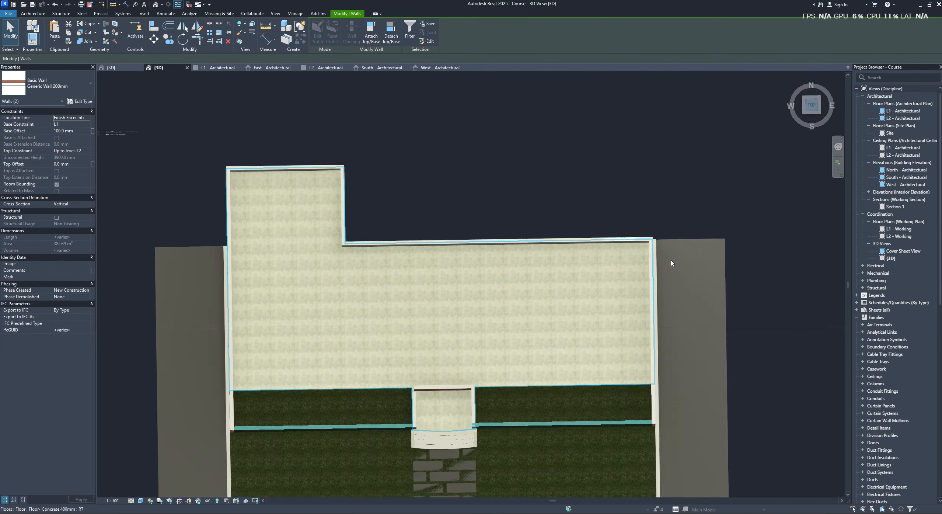
pyautogui.scroll(5, 553, 302)
pyautogui.press('Escape')
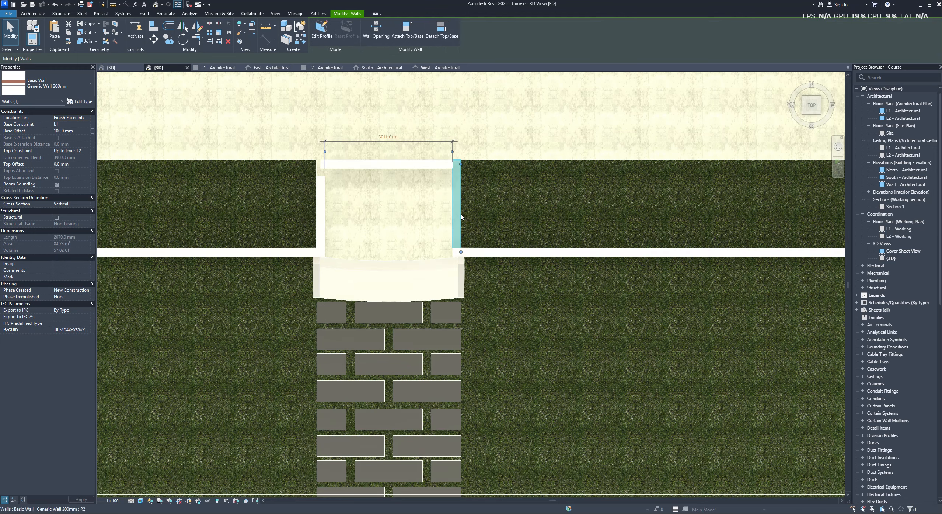
# - Move the west and east front walls together back to the floor's new front edge beside the entrance
pyautogui.click(485, 261)
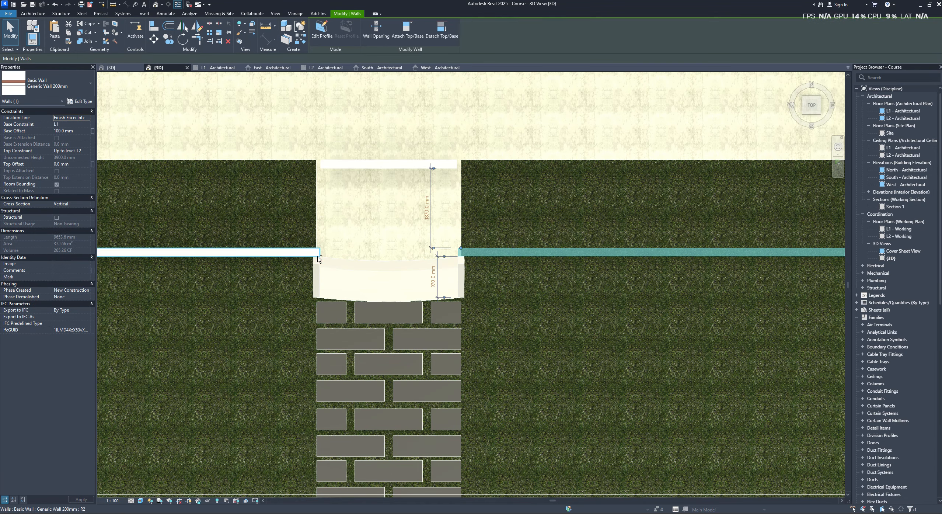
pyautogui.keyDown('ctrl'); pyautogui.click(312, 253); pyautogui.keyUp('ctrl')
pyautogui.scroll(3, 380, 257)
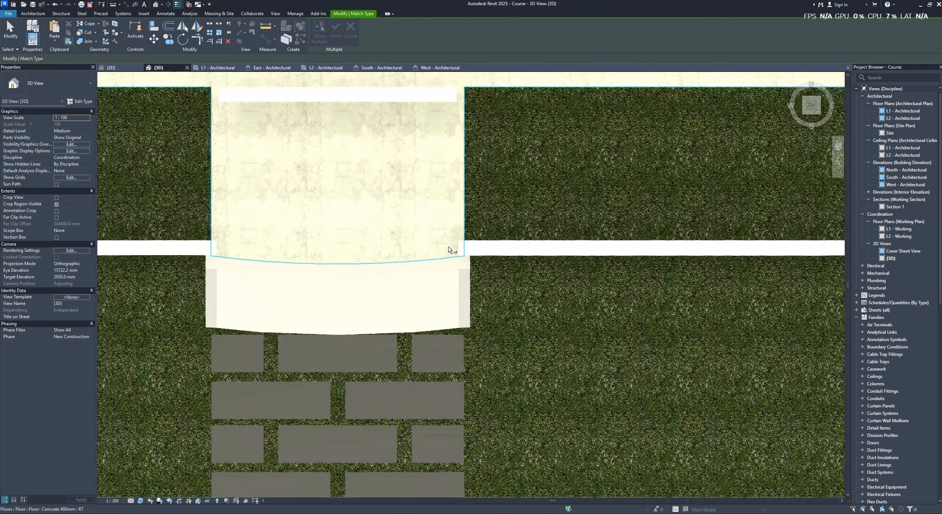
pyautogui.click(547, 248)
pyautogui.keyDown('ctrl'); pyautogui.click(157, 252); pyautogui.keyUp('ctrl')
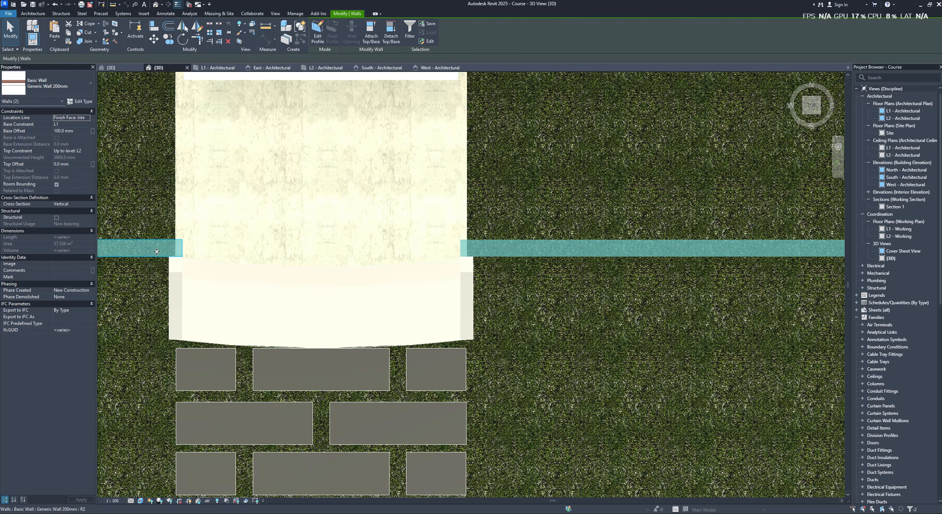
pyautogui.press('v')
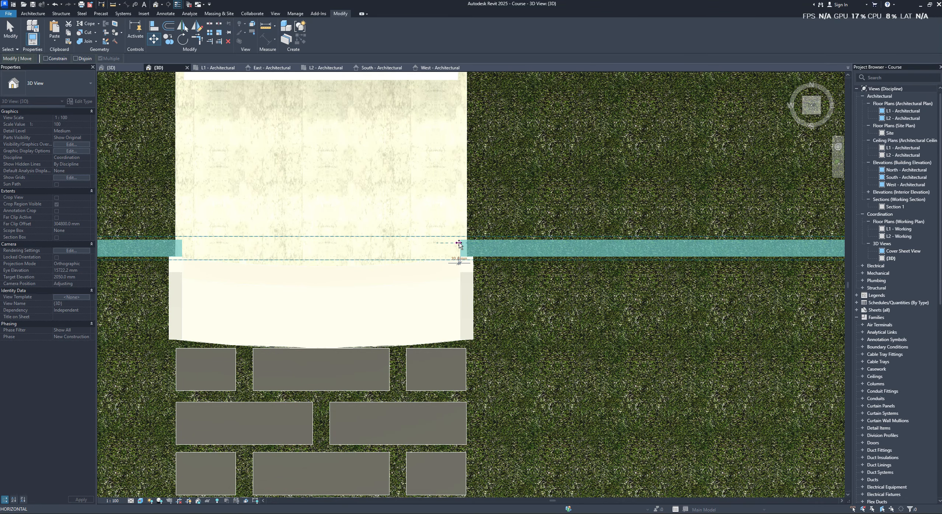
pyautogui.click(460, 243)
pyautogui.moveTo(459, 239); pyautogui.dragTo(440, 385, button='middle')
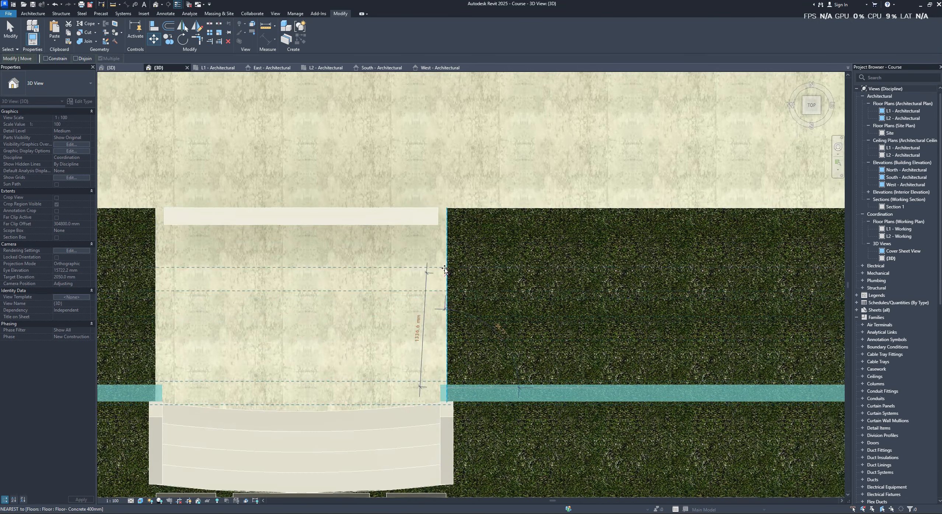
pyautogui.click(440, 210)
# - Move both front walls slightly further back so their outer faces align with the floor's front edge
pyautogui.scroll(-2, 492, 248)
pyautogui.click(522, 286)
pyautogui.click(201, 223)
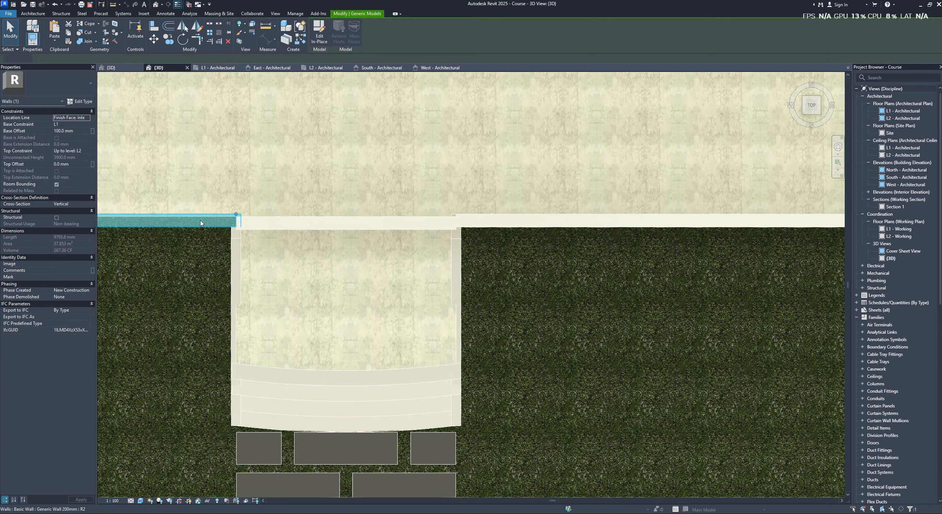
pyautogui.keyDown('ctrl'); pyautogui.click(480, 223); pyautogui.keyUp('ctrl')
pyautogui.scroll(3, 347, 274)
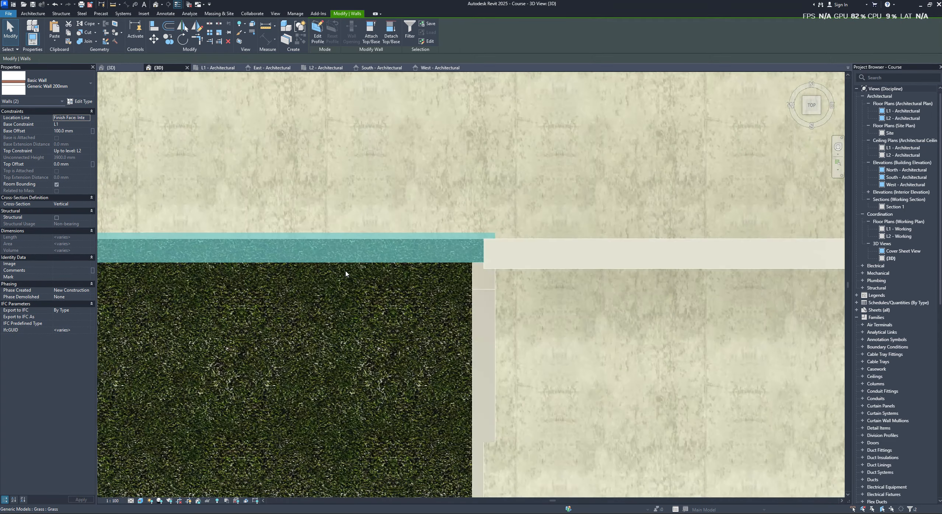
pyautogui.press('v')
pyautogui.scroll(2, 383, 260)
pyautogui.click(386, 265)
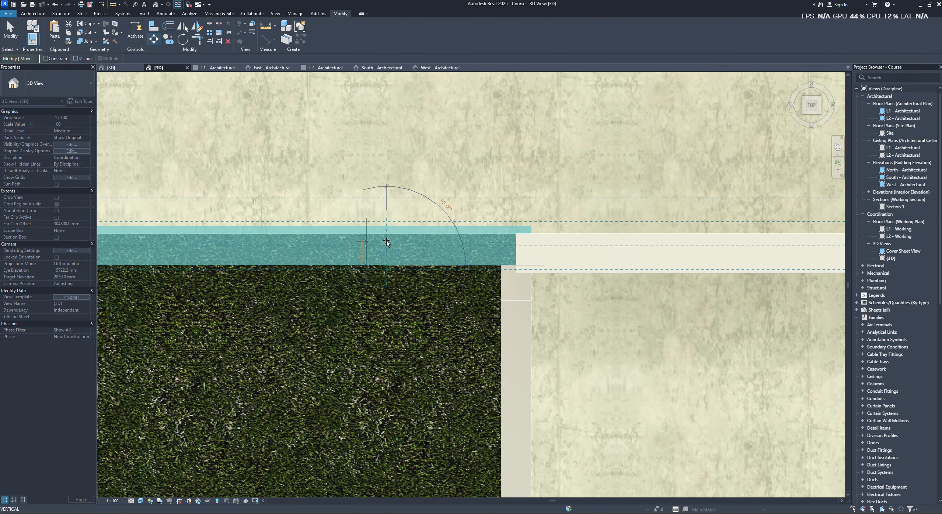
pyautogui.click(387, 232)
pyautogui.scroll(-3, 490, 270)
pyautogui.scroll(-1, 518, 269)
pyautogui.moveTo(519, 269); pyautogui.dragTo(398, 265, button='middle')
# - Delete the recess's rear wall and both the west and east front walls
pyautogui.click(447, 240)
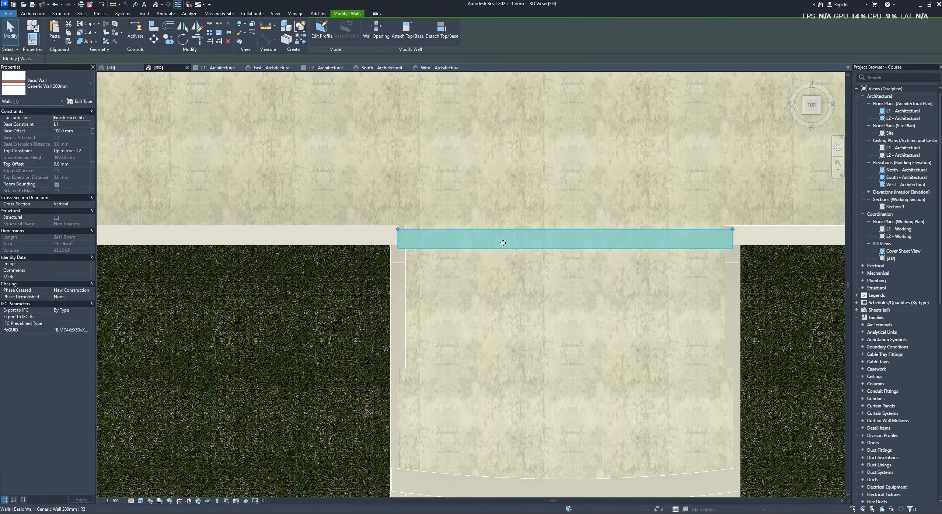
pyautogui.keyDown('shift'); pyautogui.moveTo(469, 236); pyautogui.dragTo(573, 194, button='middle'); pyautogui.keyUp('shift')
pyautogui.press('Delete')
pyautogui.click(373, 260)
pyautogui.scroll(-5, 542, 257)
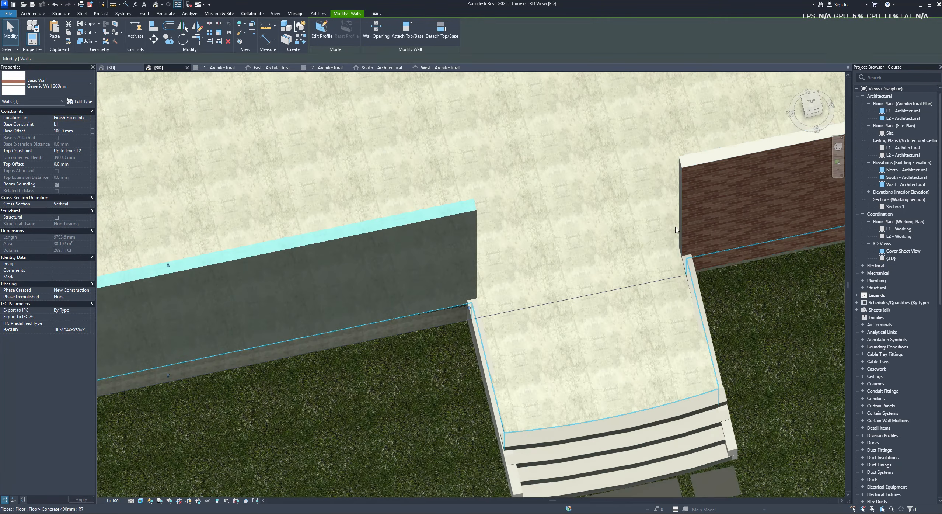
pyautogui.press('Delete')
pyautogui.click(606, 248)
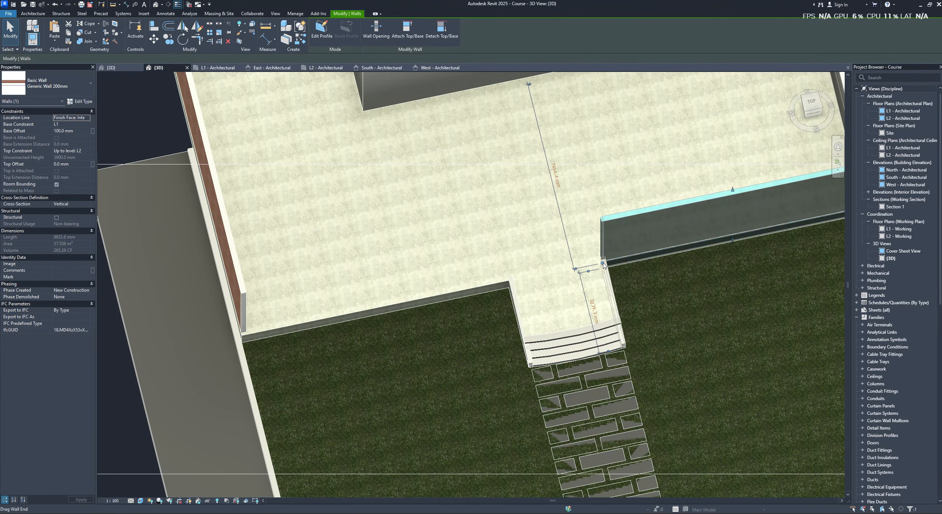
pyautogui.press('Delete')
# - Draw one continuous Generic Wall 200mm, about 22.8 m long, along the floor's front edge from corner to corner
pyautogui.moveTo(243, 337); pyautogui.dragTo(243, 336)
pyautogui.press('Escape')
pyautogui.scroll(-2, 413, 334)
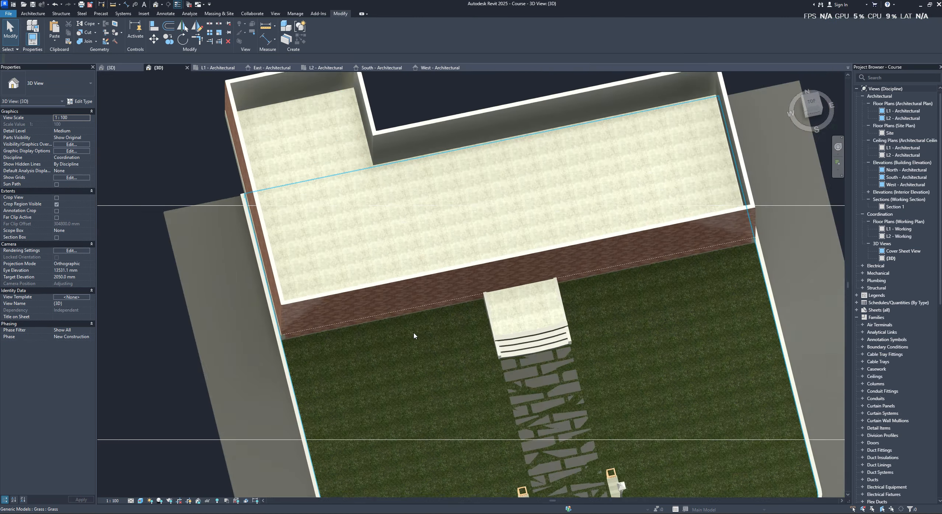
# - Examine the new continuous front wall and its corners from several angles and from the top
pyautogui.keyDown('shift'); pyautogui.moveTo(415, 334); pyautogui.dragTo(431, 310, button='middle'); pyautogui.keyUp('shift')
pyautogui.scroll(4, 404, 318)
pyautogui.scroll(-4, 404, 317)
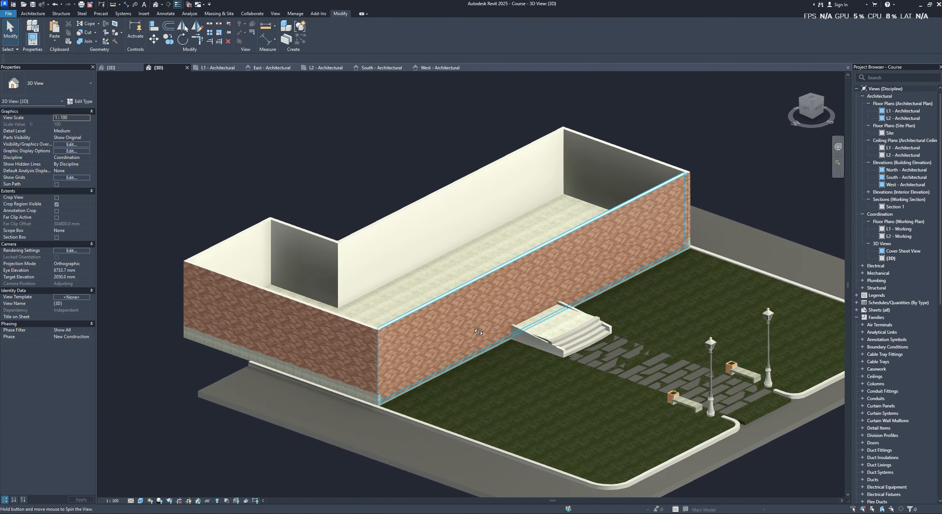
pyautogui.scroll(3, 737, 215)
pyautogui.keyDown('shift'); pyautogui.moveTo(737, 215); pyautogui.dragTo(652, 355, button='middle'); pyautogui.keyUp('shift')
pyautogui.click(538, 295)
pyautogui.scroll(2, 547, 307)
pyautogui.click(810, 105)
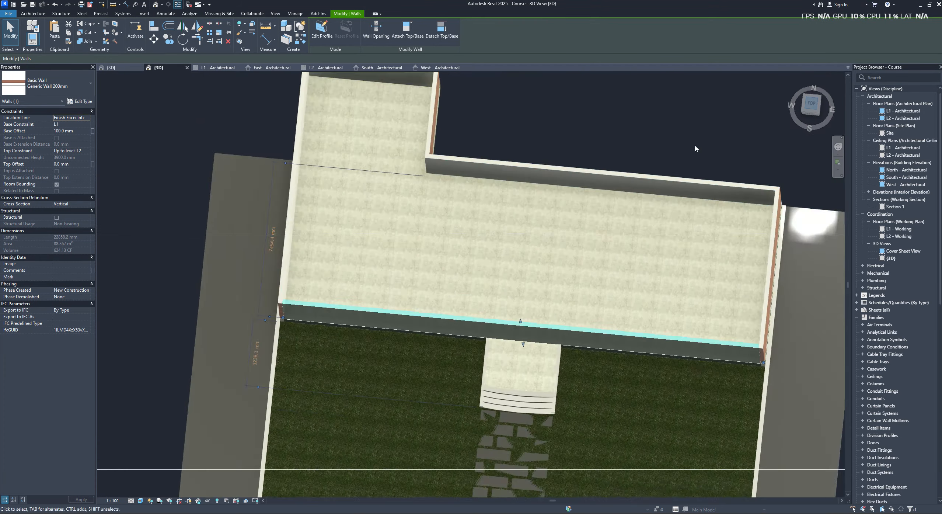
# - Place a Door-Passage-Single-Flush 36" x 84" door in the continuous front wall at the head of the entrance steps
pyautogui.scroll(3, 460, 287)
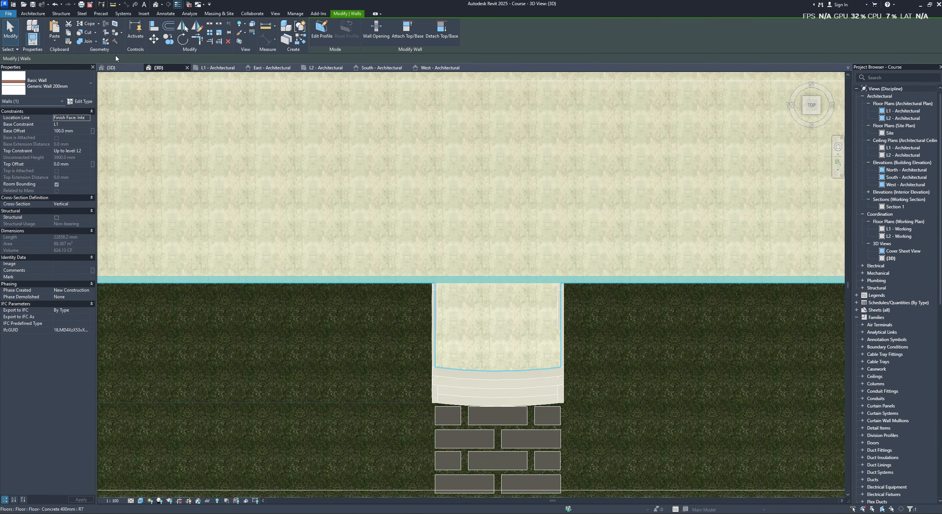
pyautogui.click(37, 16)
pyautogui.click(45, 32)
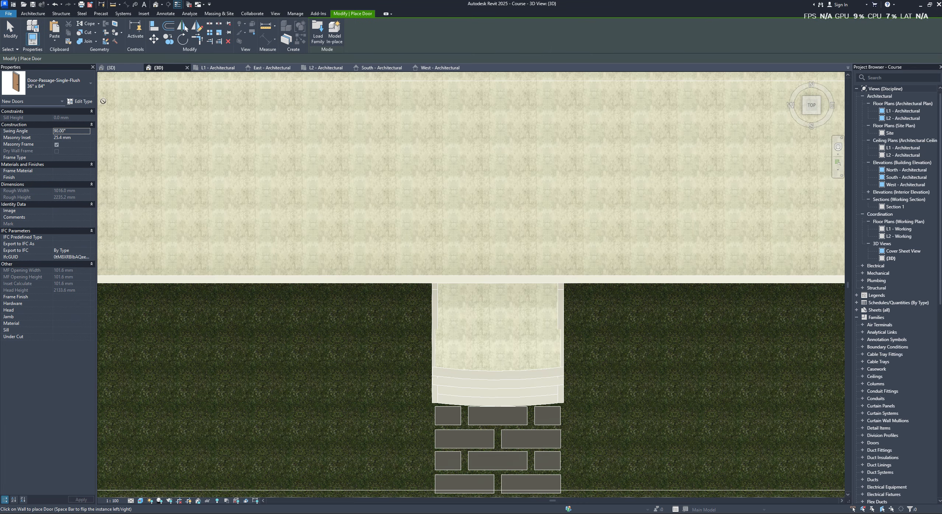
pyautogui.scroll(1, 477, 269)
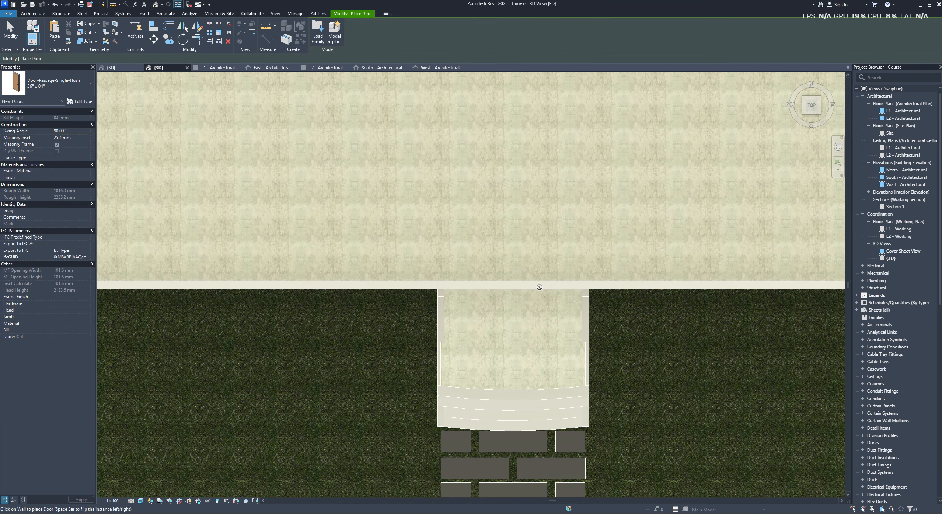
pyautogui.scroll(-2, 540, 288)
pyautogui.keyDown('shift'); pyautogui.moveTo(549, 273); pyautogui.dragTo(549, 218, button='middle'); pyautogui.keyUp('shift')
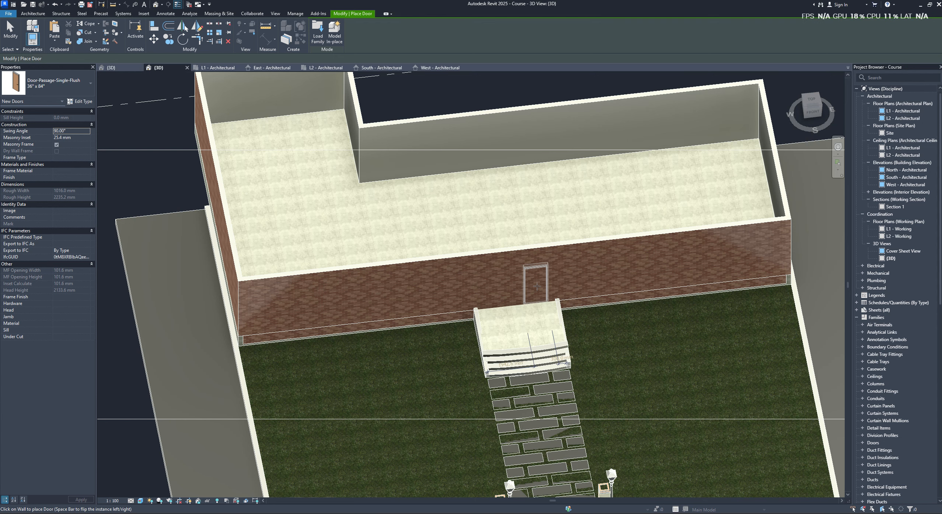
pyautogui.click(537, 286)
pyautogui.scroll(-2, 538, 286)
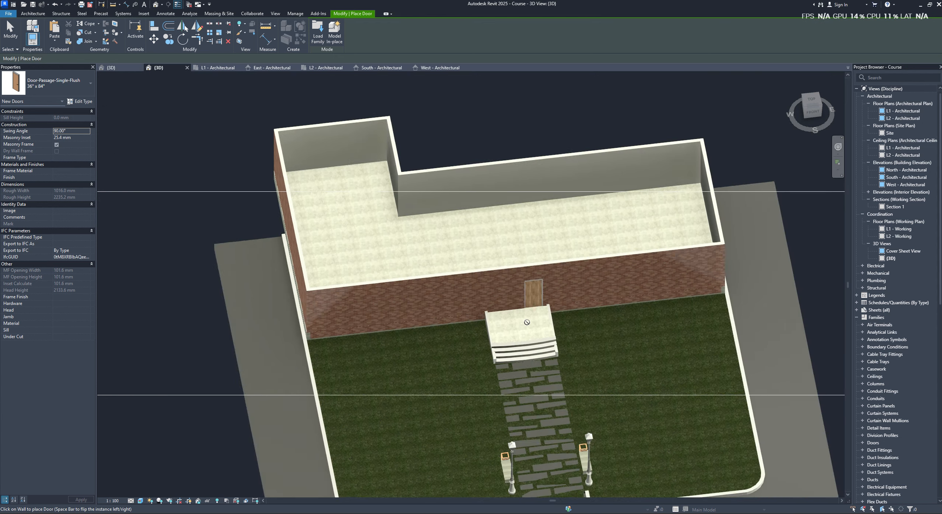
pyautogui.keyDown('shift'); pyautogui.moveTo(537, 286); pyautogui.dragTo(558, 217, button='middle'); pyautogui.keyUp('shift')
pyautogui.scroll(3, 537, 302)
pyautogui.press('Escape')
pyautogui.click(531, 313)
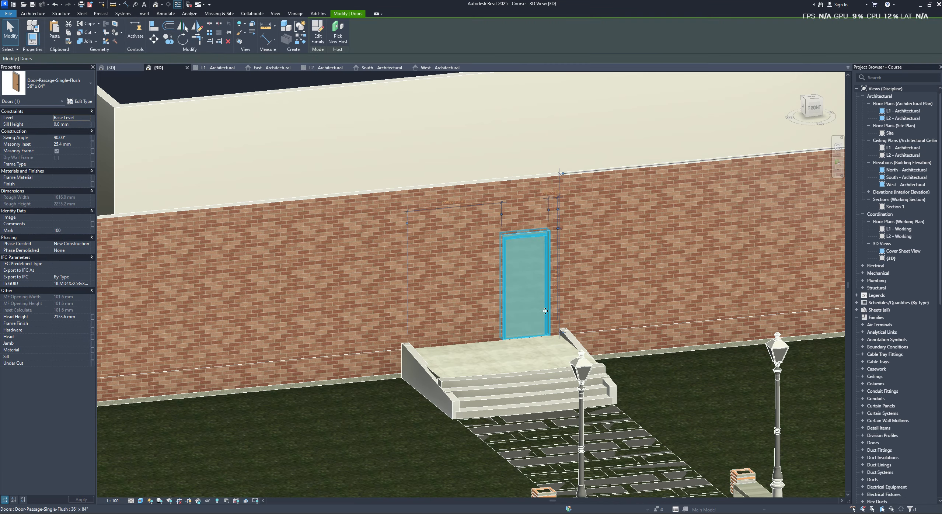
# - Set the front wall's base constraint to Base Level and its base offset to 0 mm
pyautogui.scroll(-5, 455, 291)
pyautogui.click(644, 263)
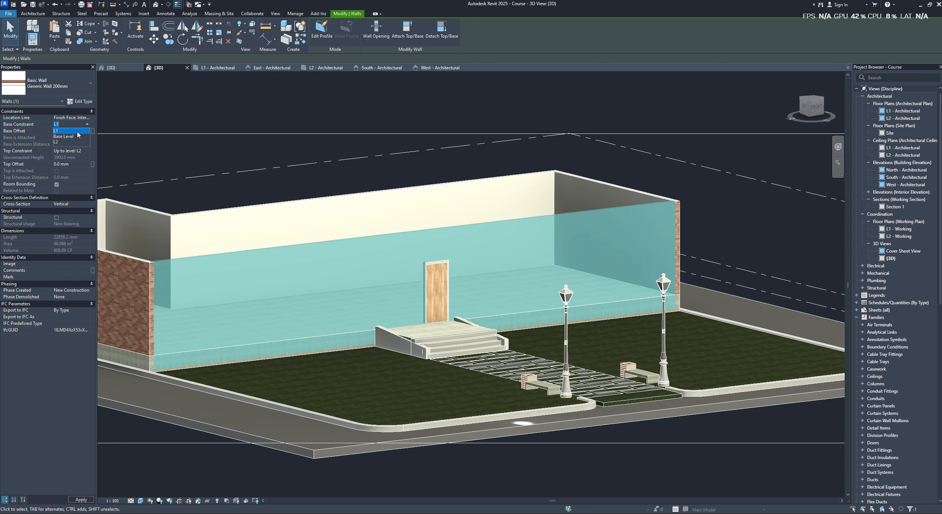
pyautogui.click(268, 166)
pyautogui.scroll(2, 457, 295)
pyautogui.click(435, 292)
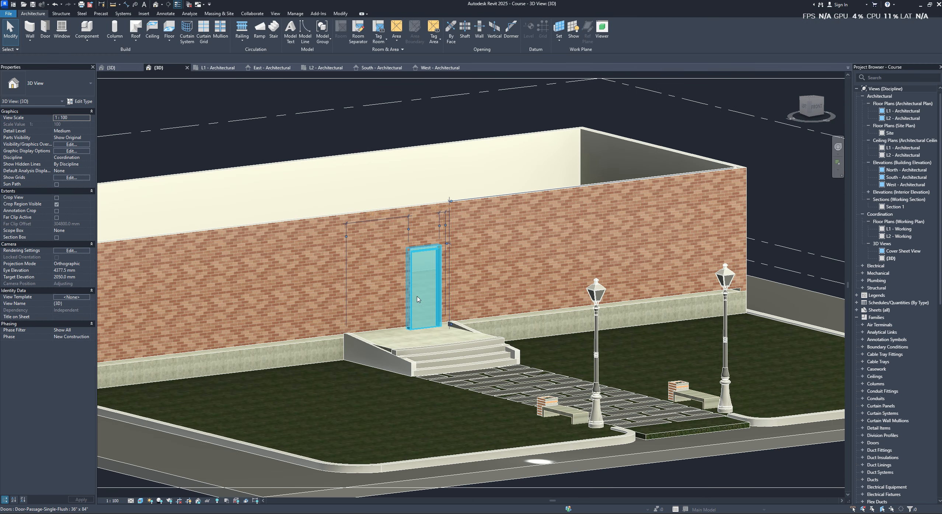
pyautogui.keyDown('shift'); pyautogui.moveTo(438, 292); pyautogui.dragTo(456, 272, button='middle'); pyautogui.keyUp('shift')
pyautogui.scroll(5, 456, 271)
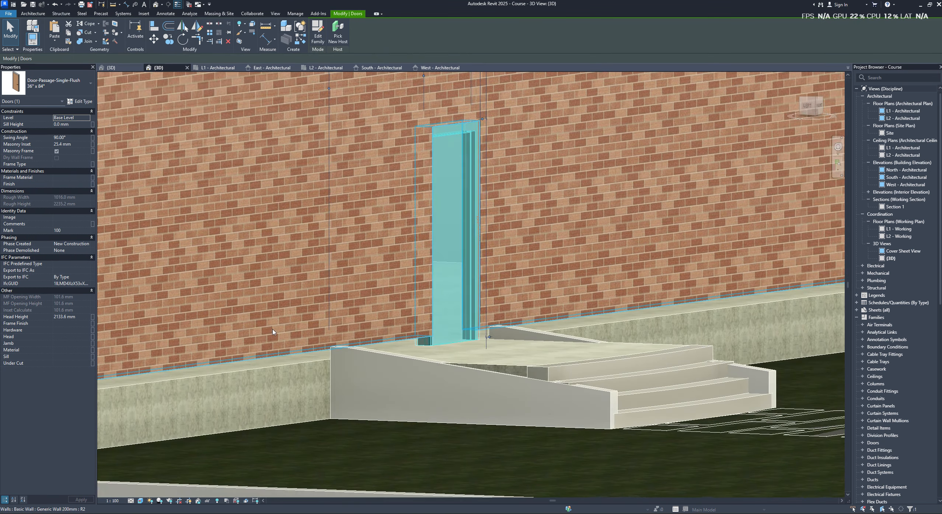
pyautogui.click(276, 329)
pyautogui.click(75, 131)
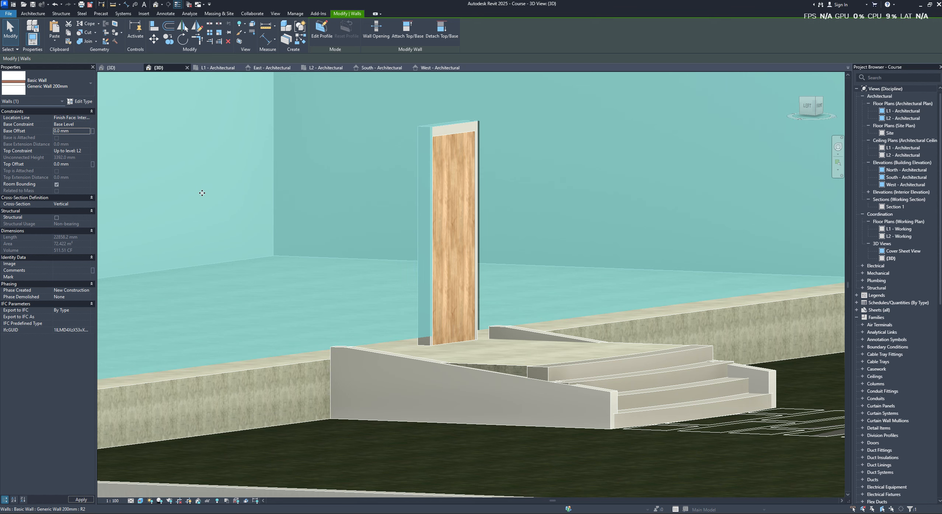
pyautogui.press('Escape')
# - Change the entrance door's type to Door-Passage-Single-Vision_Lite 36" x 84" and check it from another angle
pyautogui.keyDown('shift'); pyautogui.moveTo(467, 269); pyautogui.dragTo(435, 291, button='middle'); pyautogui.keyUp('shift')
pyautogui.click(442, 265)
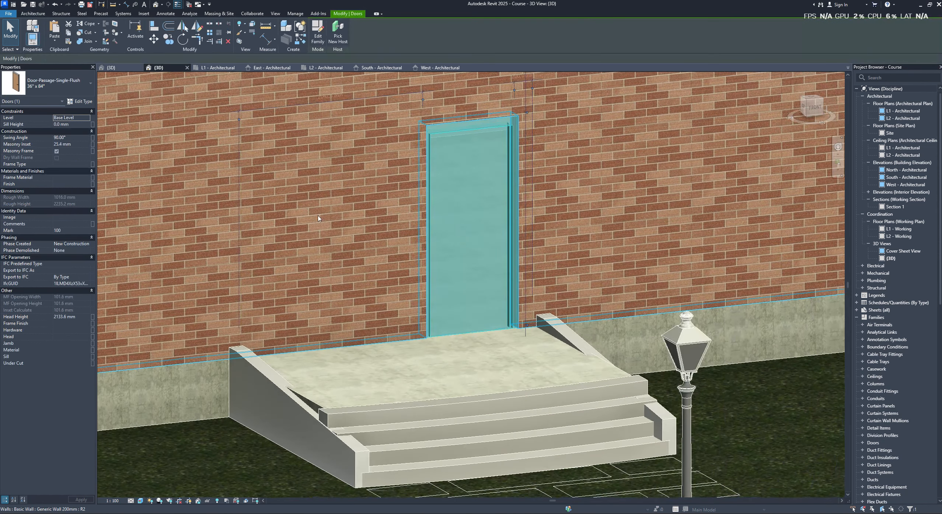
pyautogui.click(67, 92)
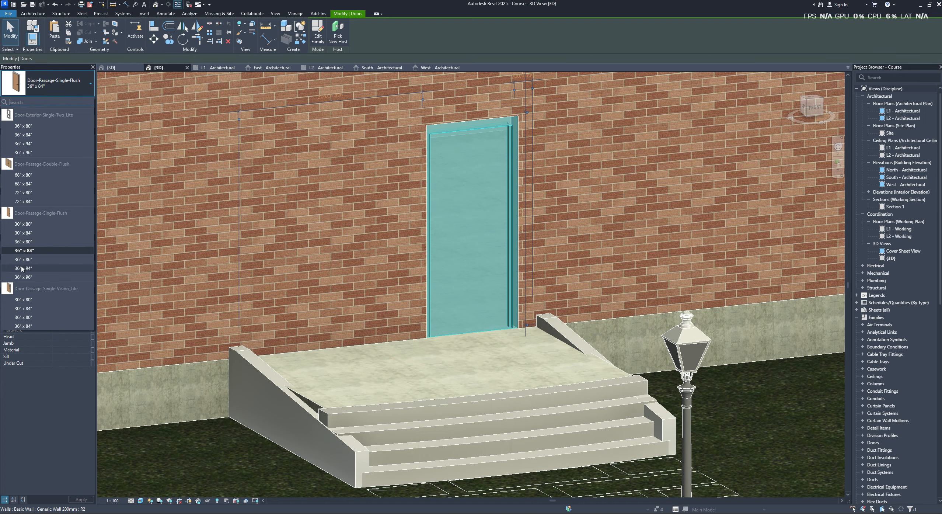
pyautogui.click(23, 326)
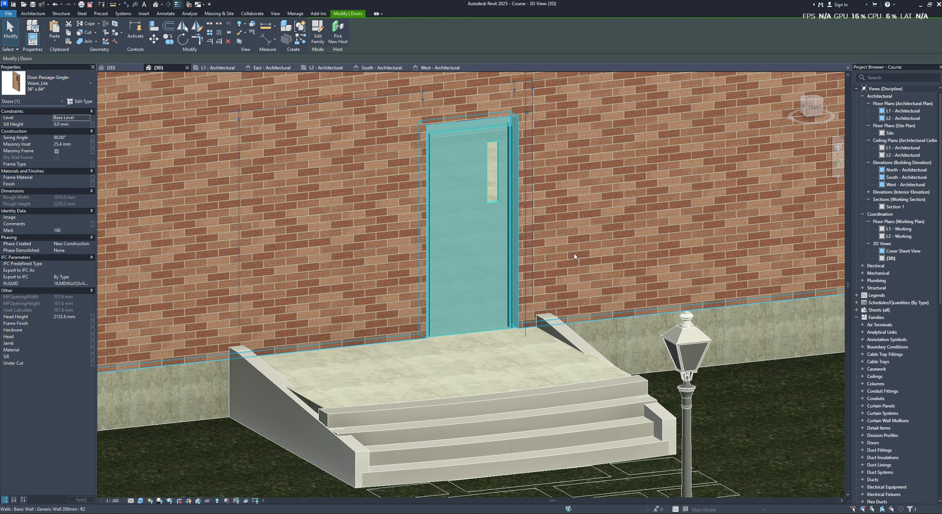
pyautogui.press('Escape')
pyautogui.scroll(-2, 498, 245)
pyautogui.keyDown('shift'); pyautogui.moveTo(510, 239); pyautogui.dragTo(566, 151, button='middle'); pyautogui.keyUp('shift')
pyautogui.scroll(-1, 488, 248)
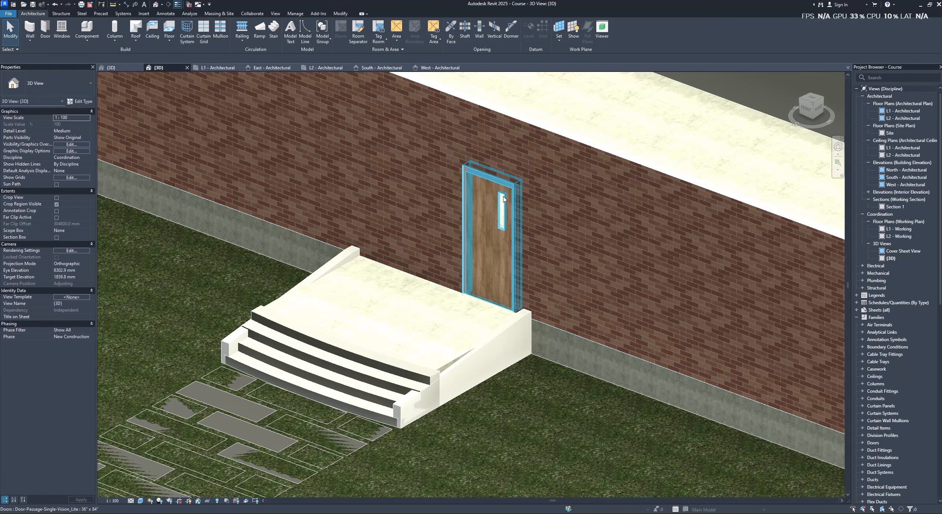